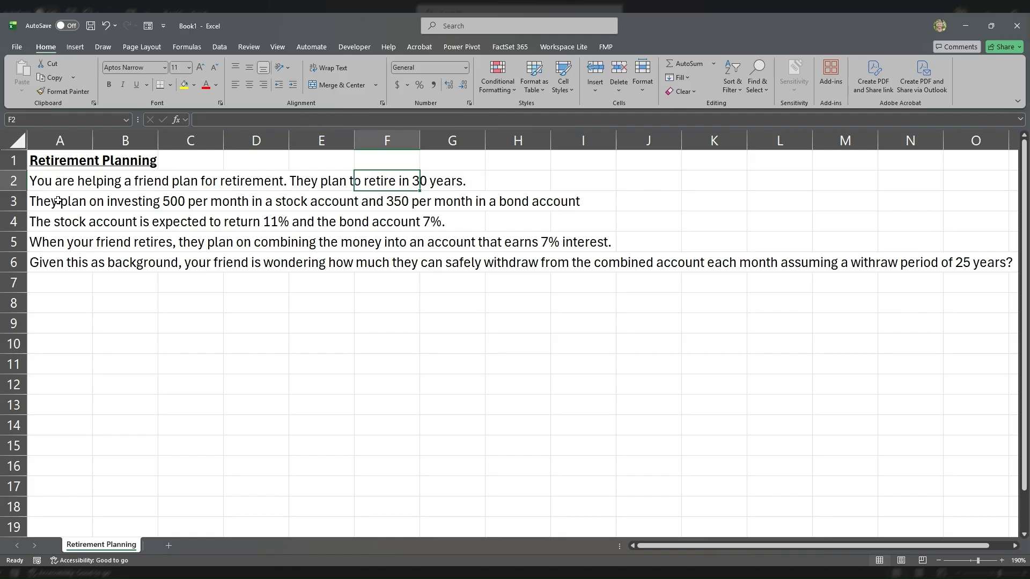
Step: Read the retirement problem in rows 2 to 6, covering the contributions, expected returns, retirement horizon and withdrawal period
{"action": "left_click_drag", "start_coordinate": [58, 200], "coordinate": [577, 207]}
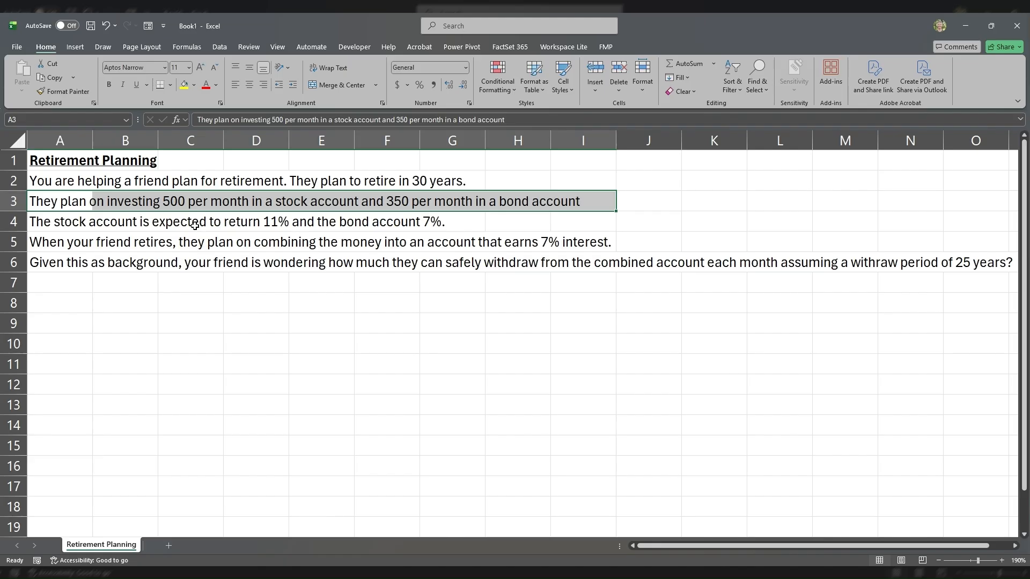
{"action": "left_click_drag", "start_coordinate": [62, 221], "coordinate": [453, 221]}
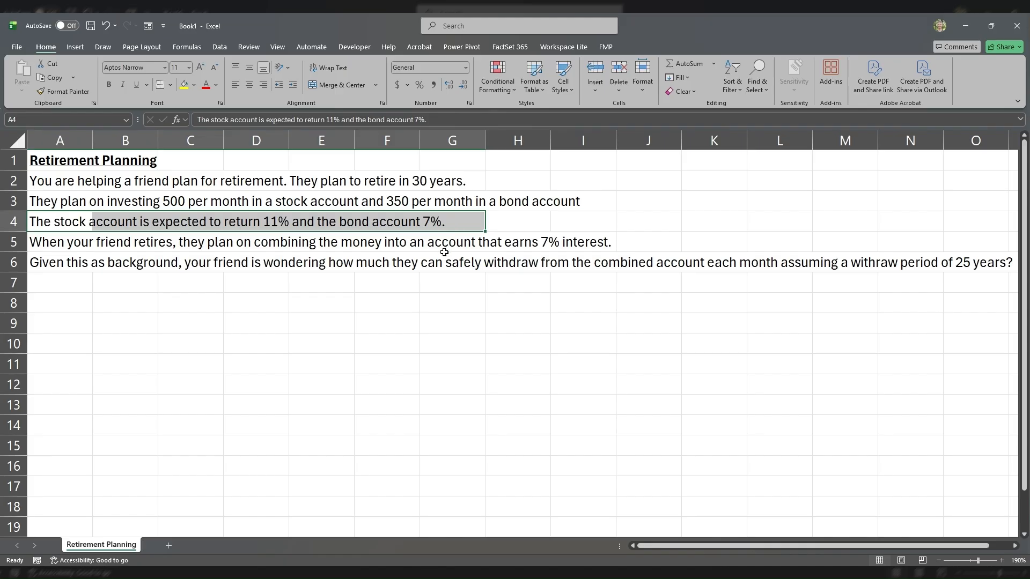
{"action": "left_click_drag", "start_coordinate": [59, 241], "coordinate": [579, 245]}
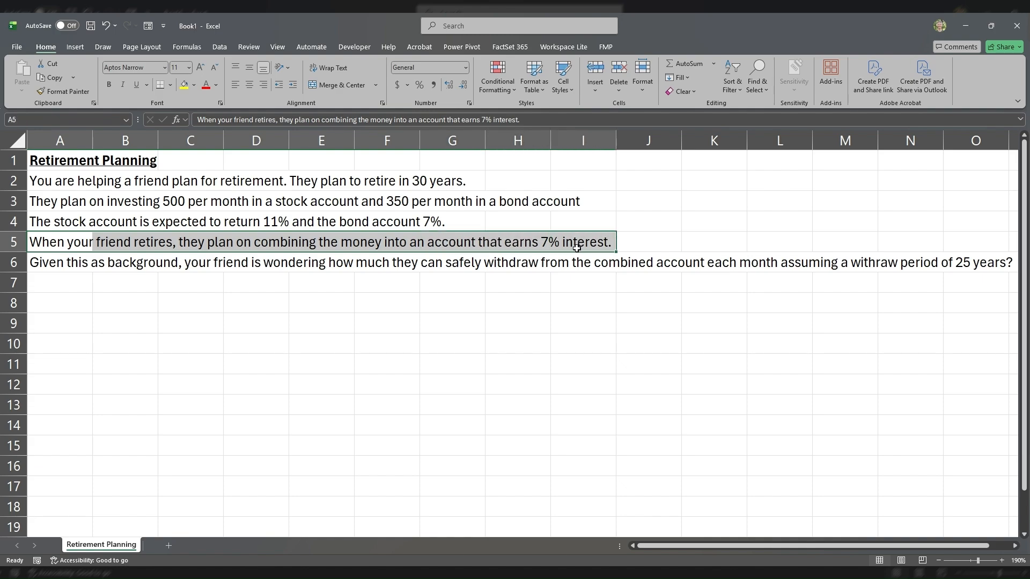
{"action": "left_click", "coordinate": [74, 261]}
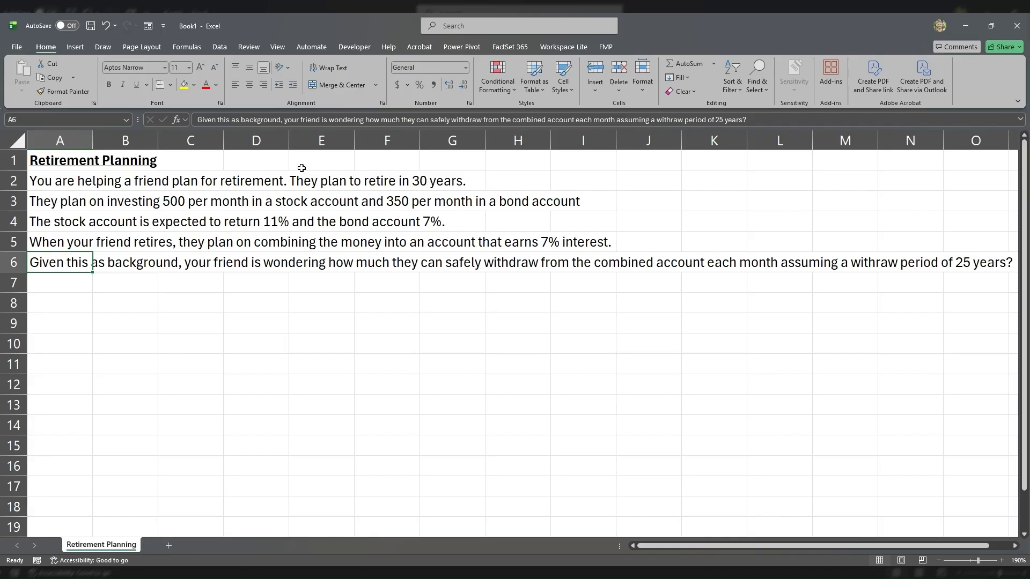
{"action": "left_click", "coordinate": [437, 180]}
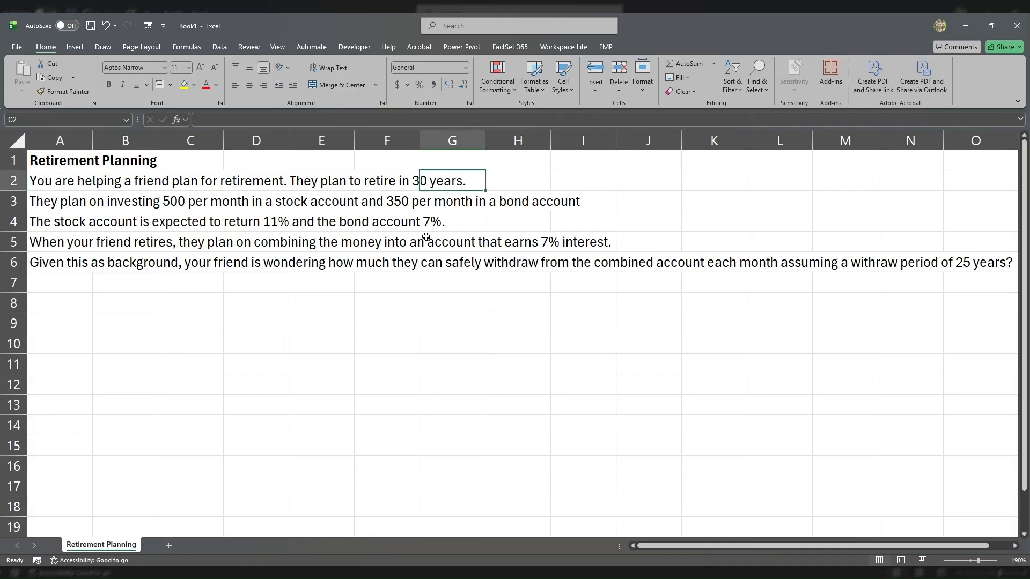
{"action": "left_click", "coordinate": [960, 265]}
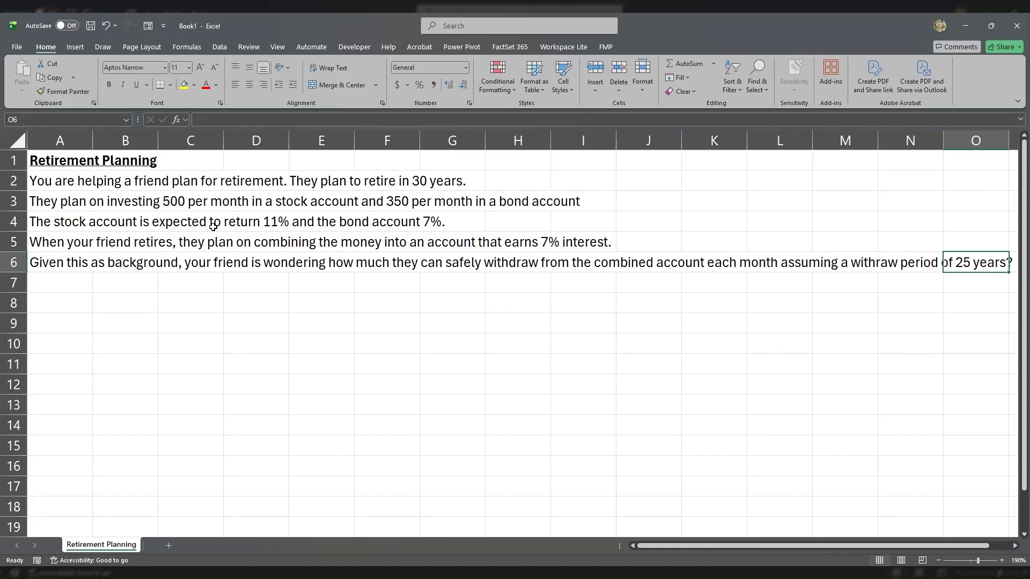
Step: Enter the heading "Step 1: Calculate FV of Stock and Bond Account" in cell A8
{"action": "left_click", "coordinate": [89, 304]}
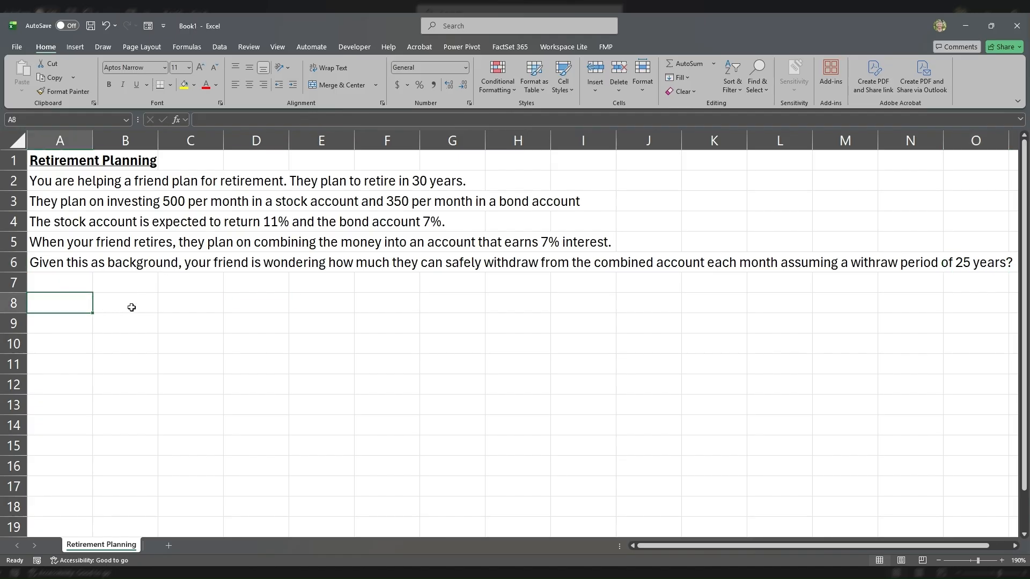
{"action": "type", "text": "Step 1"}
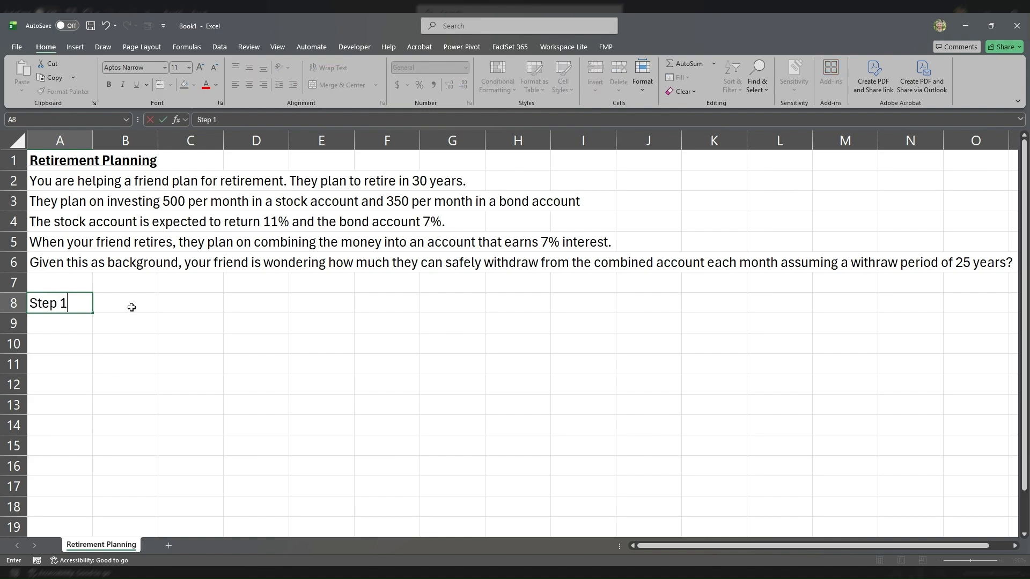
{"action": "type", "text": ": Calculate FV"}
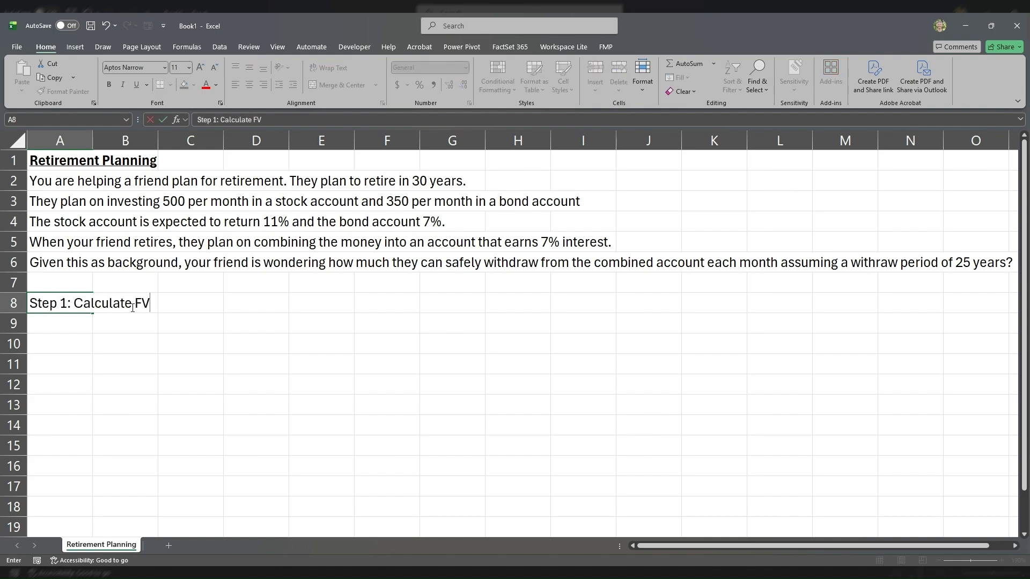
{"action": "type", "text": " of Stock and Bdon"}
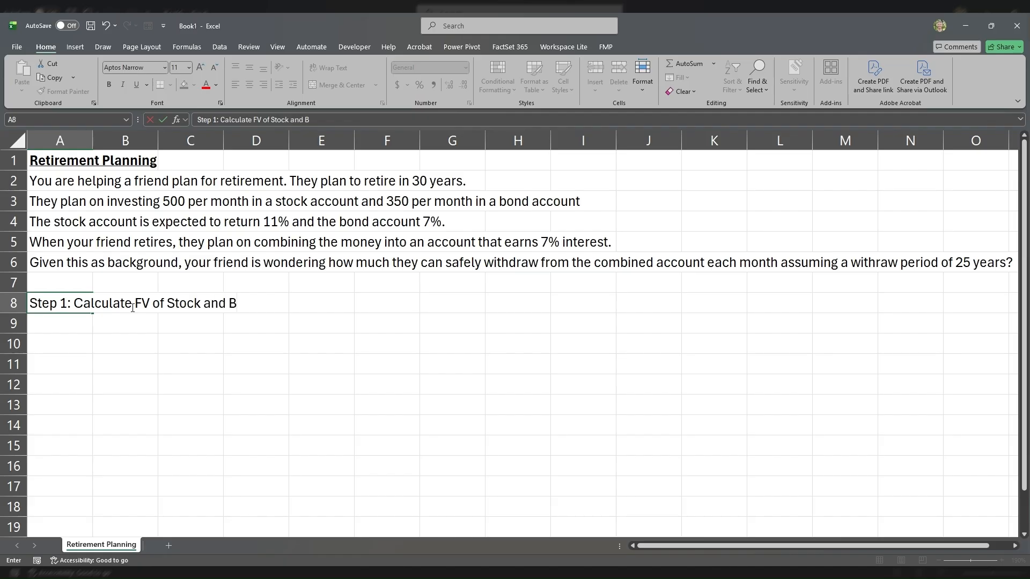
{"action": "key", "text": "BackSpace"}
{"action": "key", "text": "BackSpace"}
{"action": "key", "text": "BackSpace"}
{"action": "type", "text": "ond Account"}
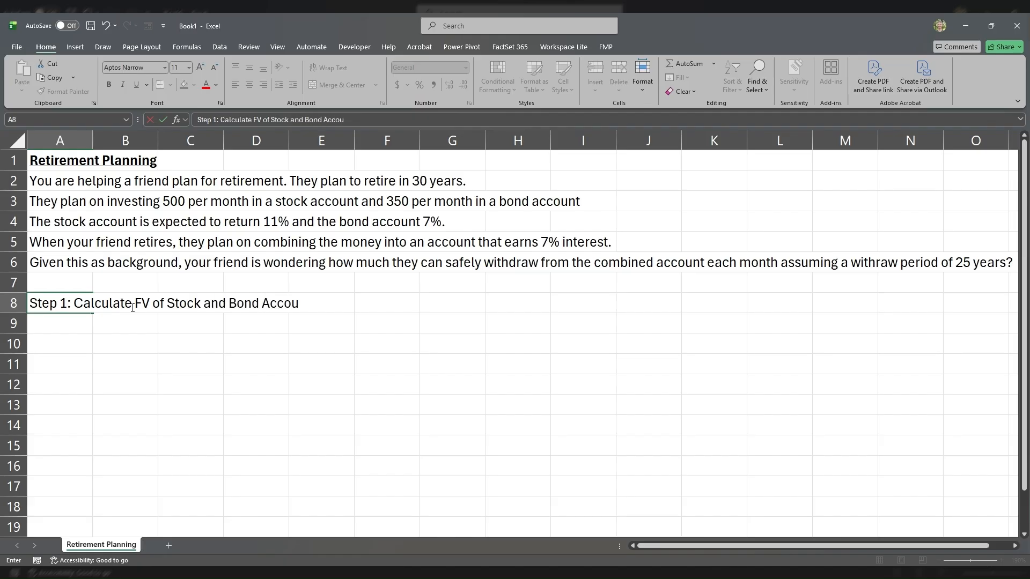
{"action": "key", "text": "Return"}
Step: Enter the column headers Stock in C10 and Bond in D10
{"action": "key", "text": "Down"}
{"action": "key", "text": "Right"}
{"action": "key", "text": "Right"}
{"action": "type", "text": "Stock"}
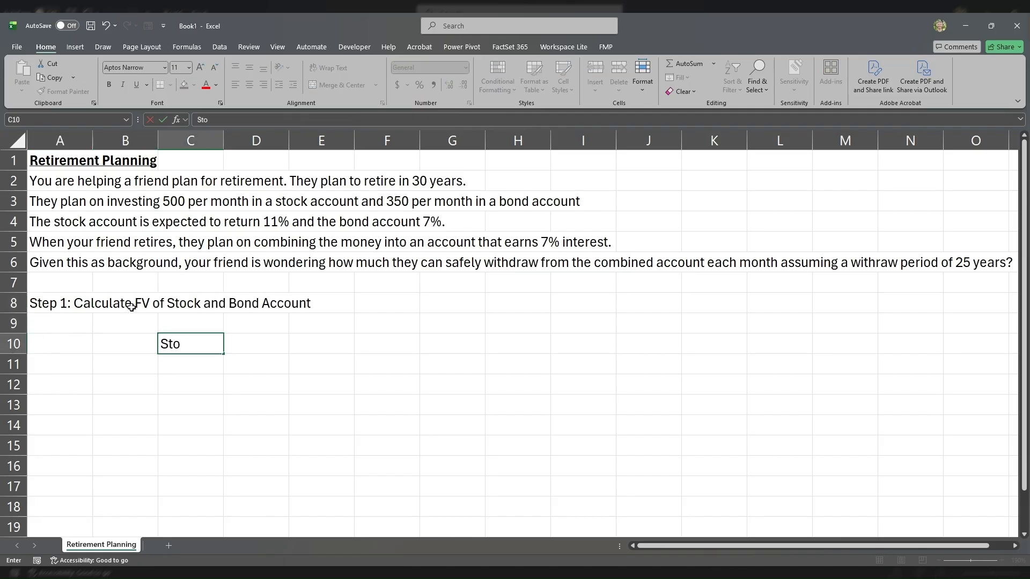
{"action": "key", "text": "Right"}
{"action": "type", "text": "Bond"}
{"action": "key", "text": "Return"}
{"action": "key", "text": "Home"}
{"action": "key", "text": "Right"}
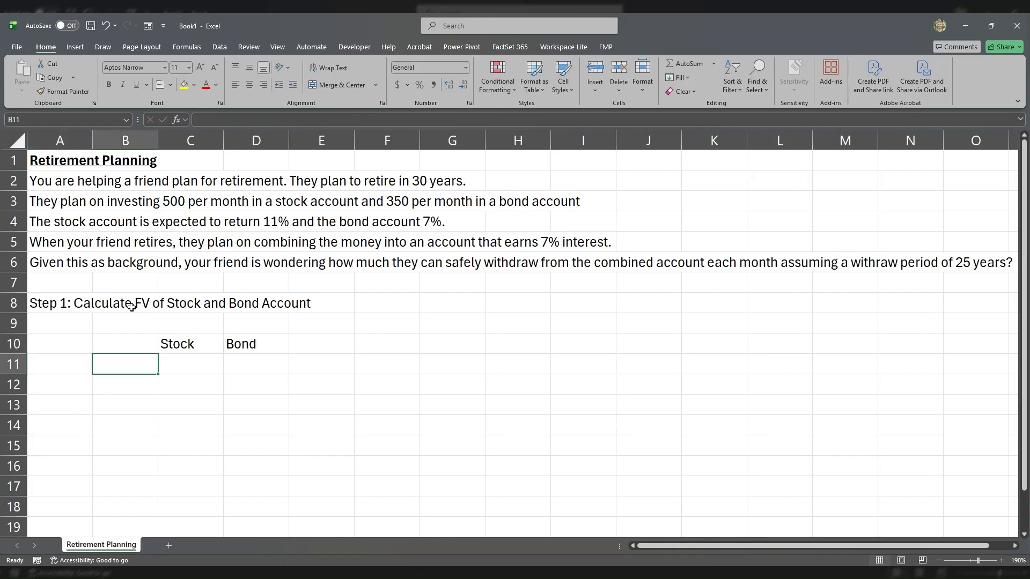
Step: Check the retirement horizon in row 2 and label cell B11 as NPER
{"action": "key", "text": "shift+Down"}
{"action": "key", "text": "shift+Down"}
{"action": "key", "text": "shift+Down"}
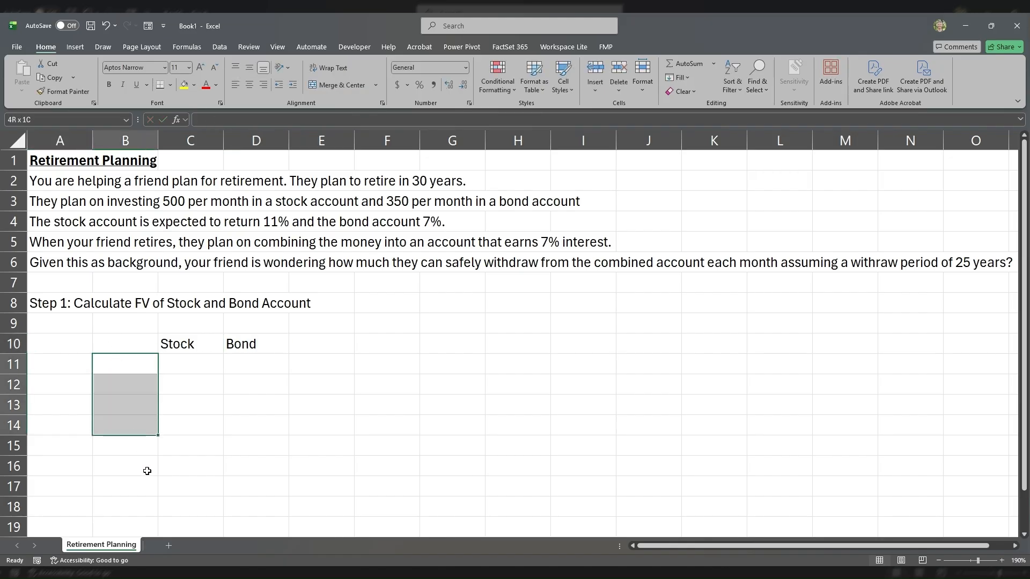
{"action": "left_click", "coordinate": [147, 369]}
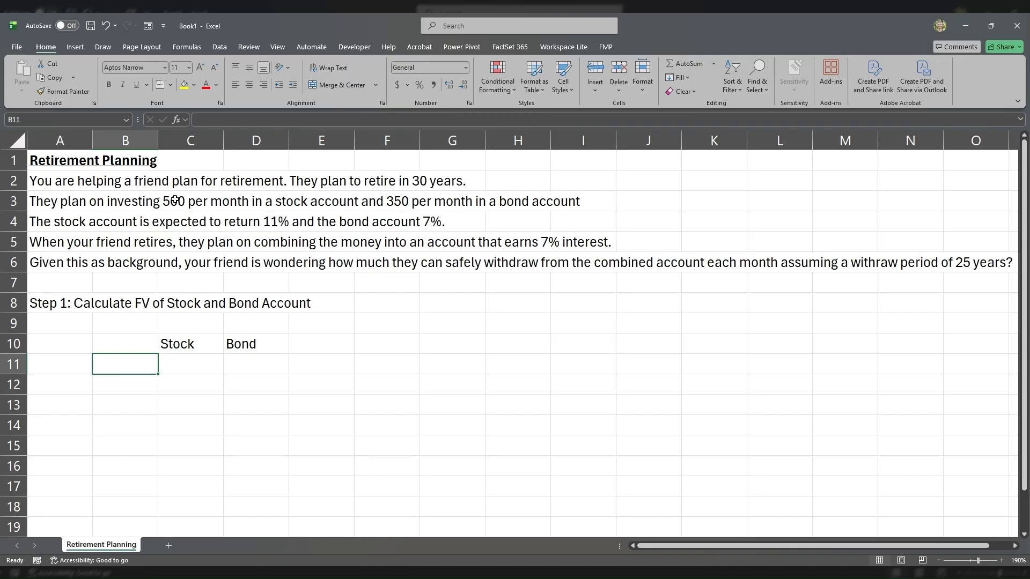
{"action": "left_click", "coordinate": [118, 203]}
{"action": "left_click_drag", "start_coordinate": [292, 181], "coordinate": [434, 185]}
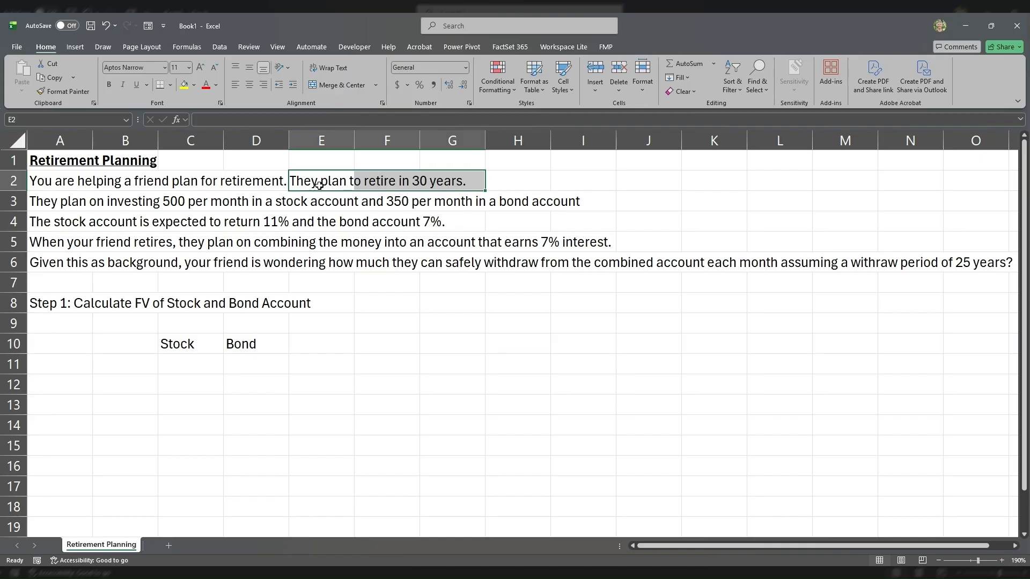
{"action": "left_click_drag", "start_coordinate": [451, 181], "coordinate": [309, 188]}
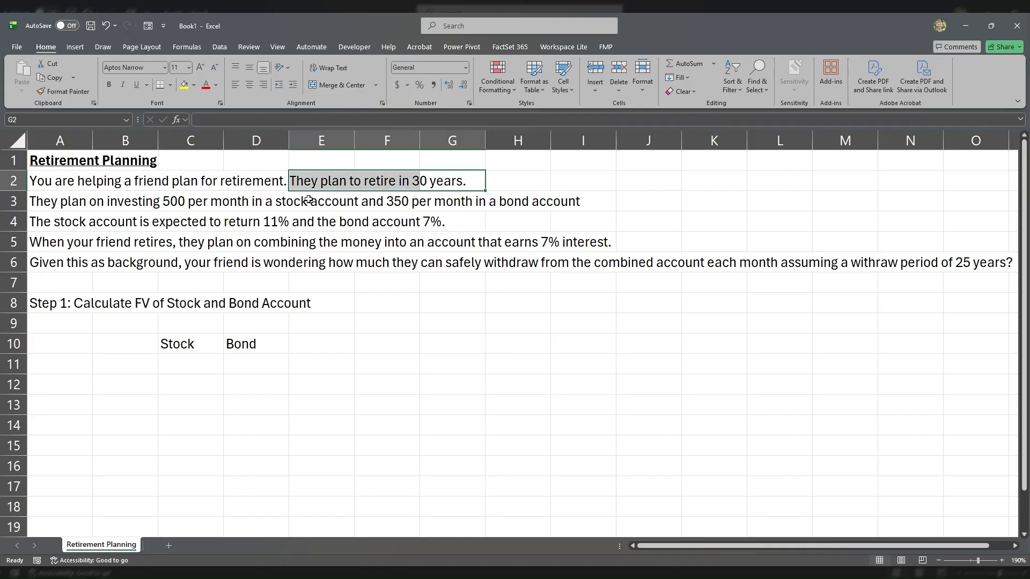
{"action": "left_click", "coordinate": [129, 368]}
{"action": "type", "text": "N"}
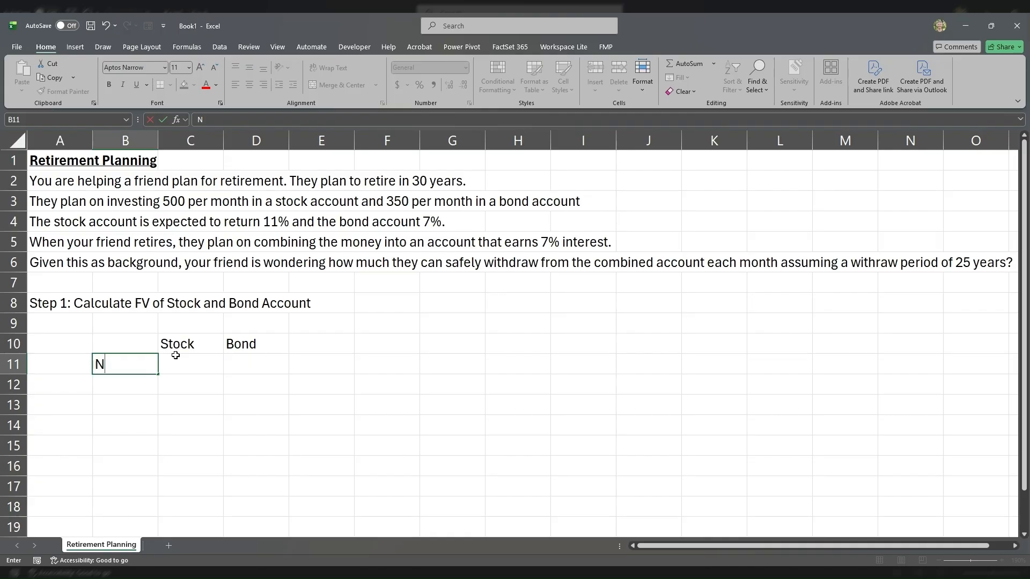
{"action": "type", "text": "PER"}
{"action": "key", "text": "Tab"}
{"action": "key", "text": "Return"}
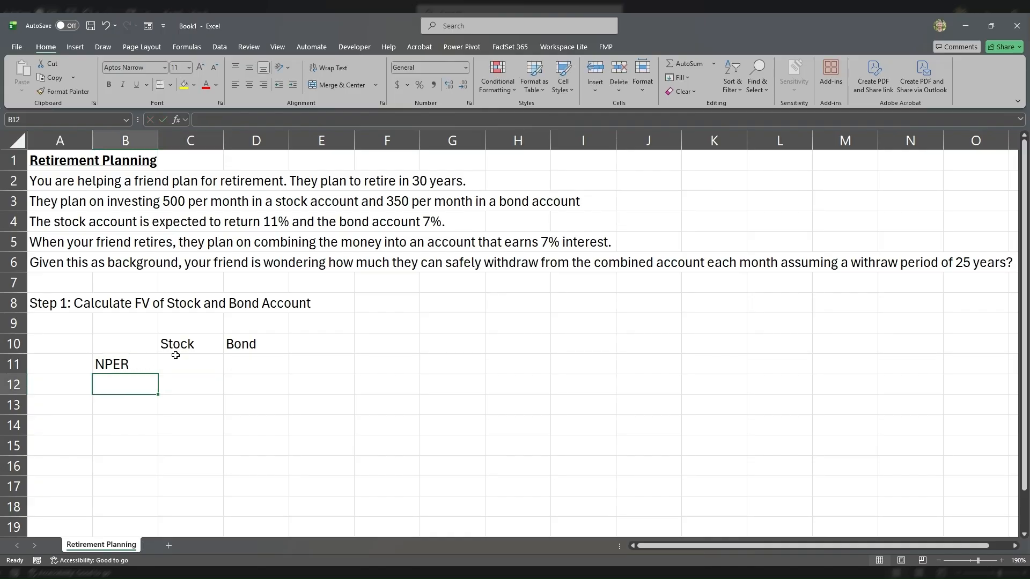
Step: Enter 30 for both the stock account in C11 and the bond account in D11
{"action": "left_click", "coordinate": [51, 208]}
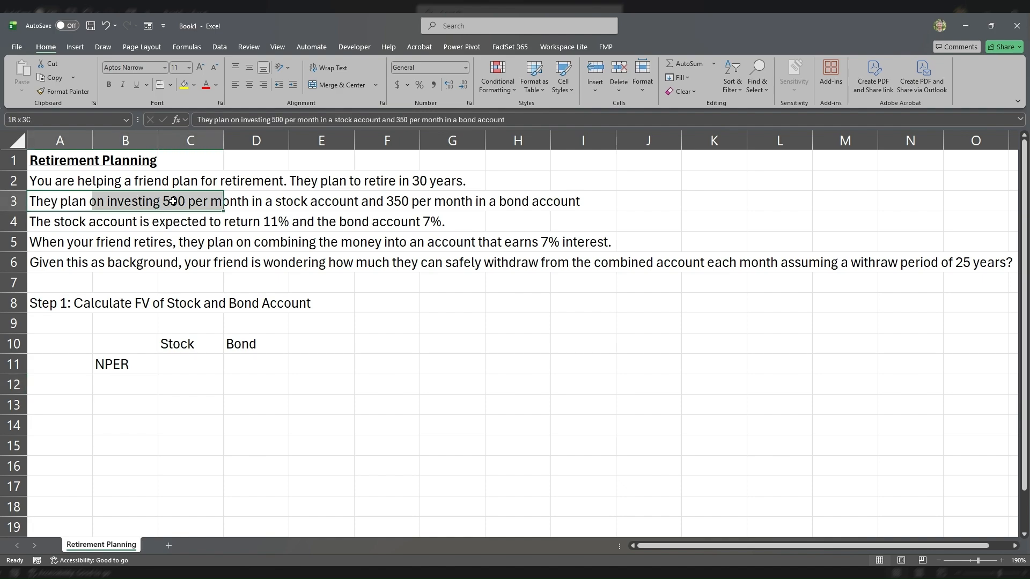
{"action": "left_click", "coordinate": [182, 366]}
{"action": "type", "text": "30"}
{"action": "key", "text": "Tab"}
{"action": "type", "text": "30"}
{"action": "key", "text": "Up"}
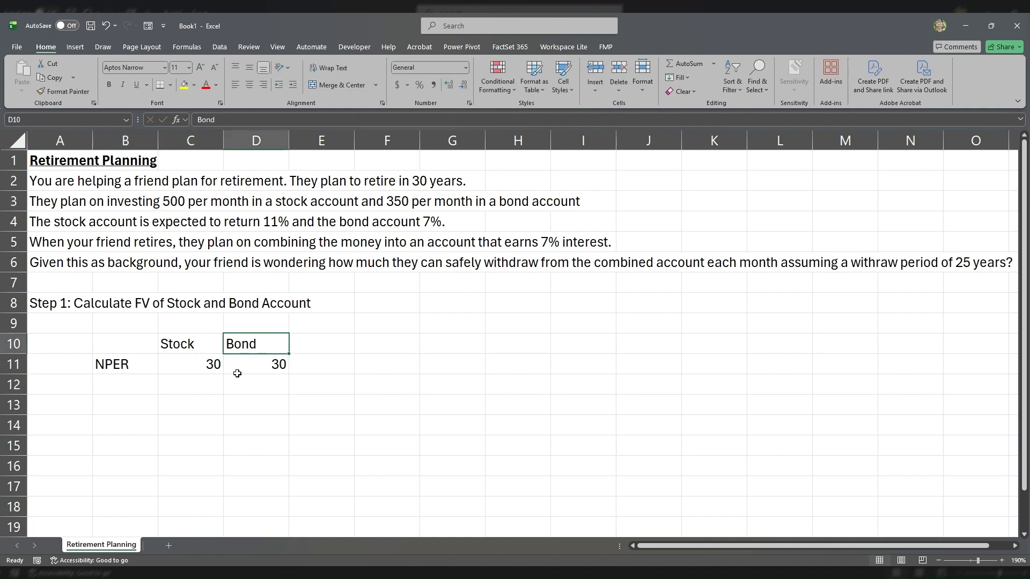
Step: Underline and center the Stock and Bond headers in C10:D10
{"action": "key", "text": "shift+Left"}
{"action": "key", "text": "ctrl+u"}
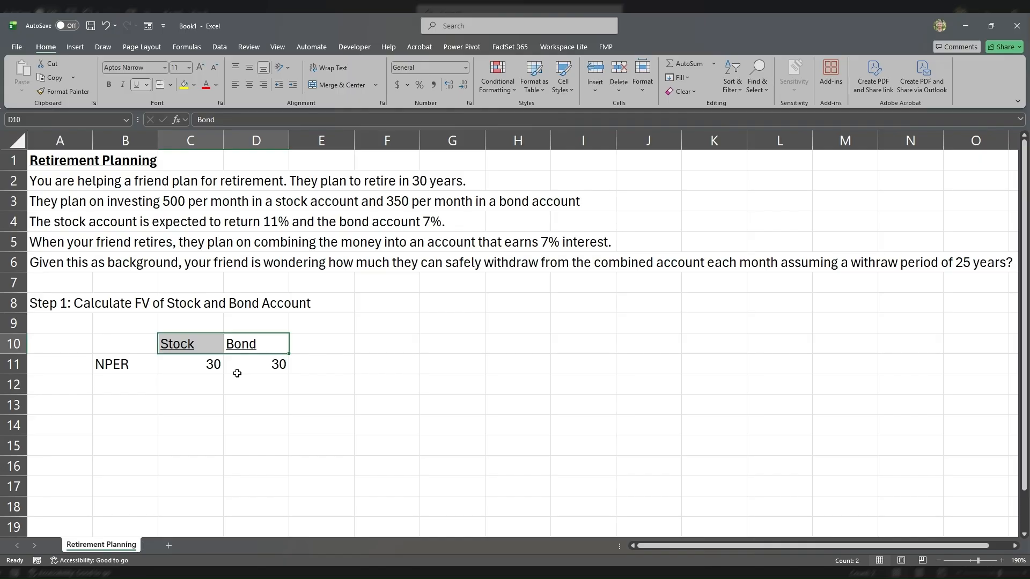
{"action": "left_click", "coordinate": [251, 85]}
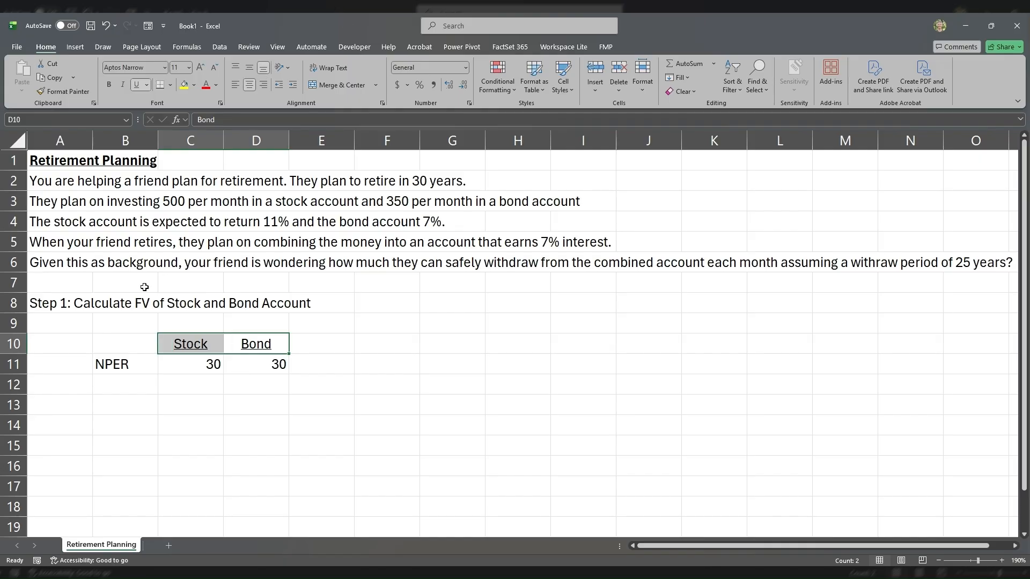
Step: Add a PMT row in row 12 with 500 for the stock account and 350 for the bond account
{"action": "left_click_drag", "start_coordinate": [95, 201], "coordinate": [555, 206]}
{"action": "left_click", "coordinate": [115, 383]}
{"action": "type", "text": "PMT"}
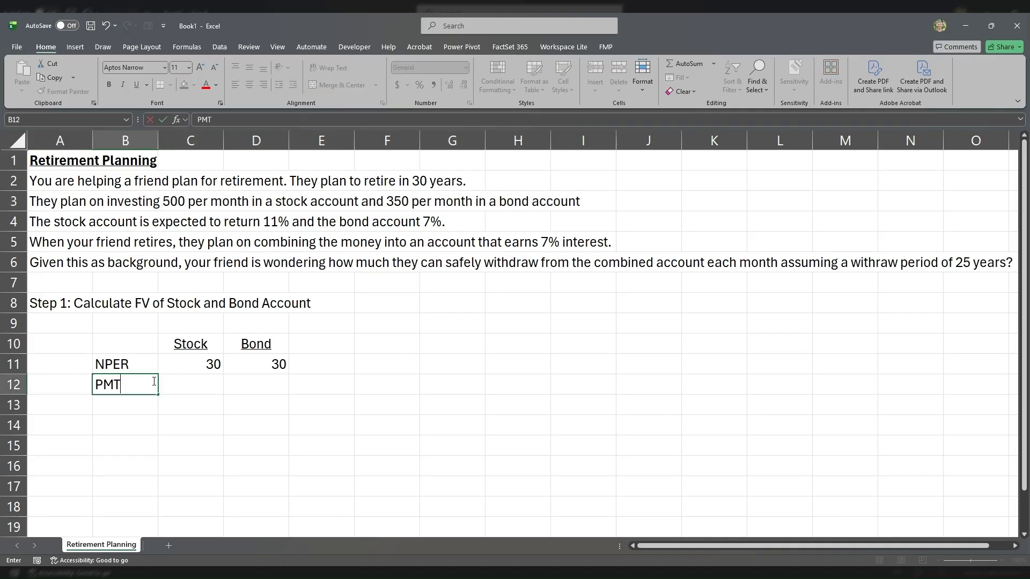
{"action": "key", "text": "Tab"}
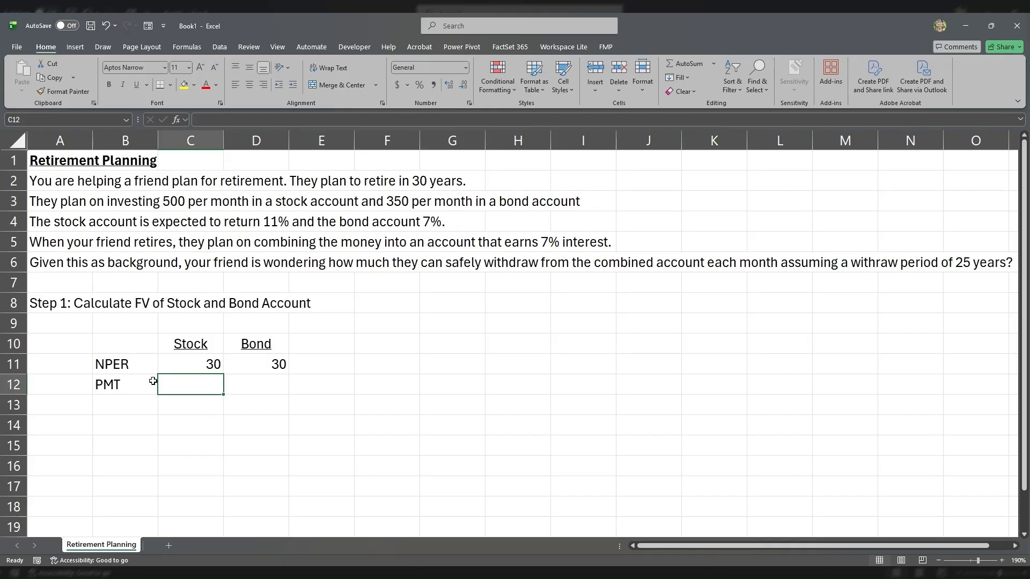
{"action": "type", "text": "500"}
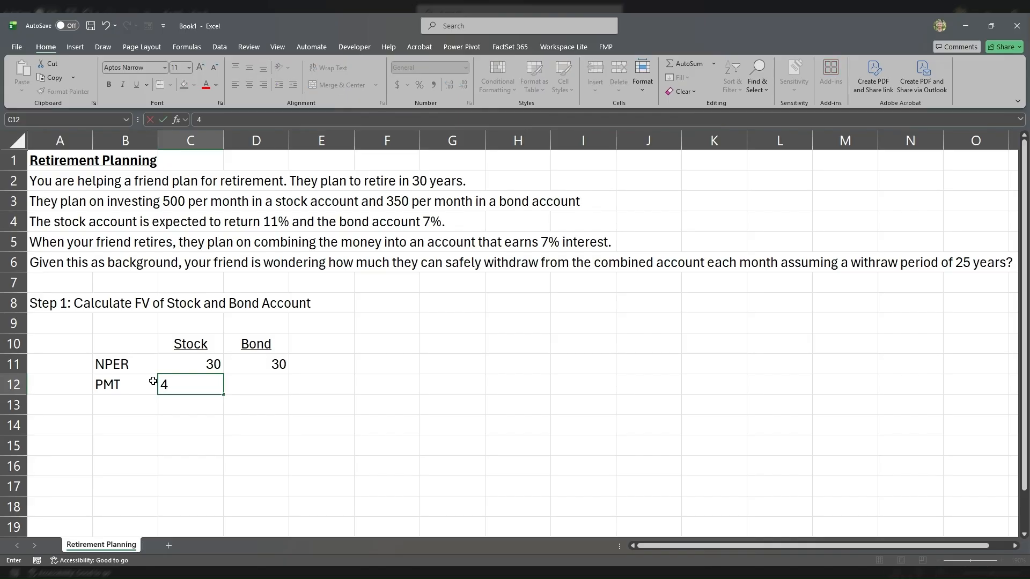
{"action": "key", "text": "Tab"}
{"action": "type", "text": "350"}
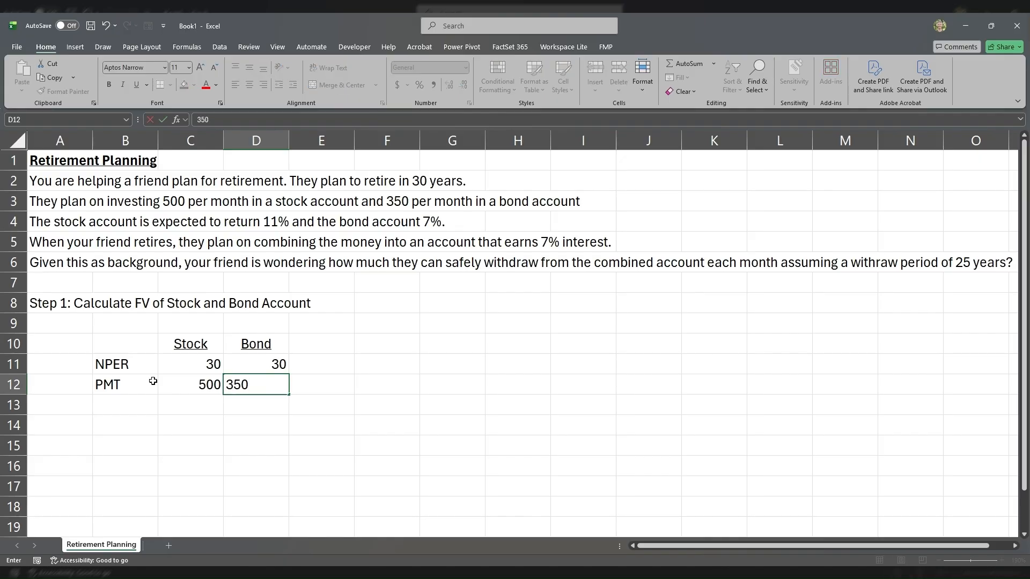
{"action": "key", "text": "Return"}
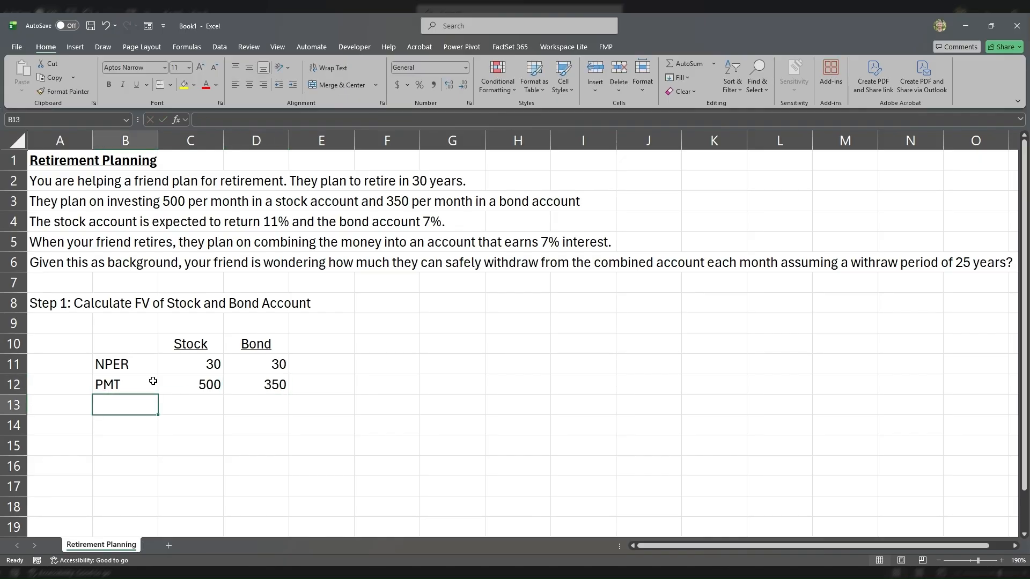
Step: Replace the NPER label in cell B11 with Years
{"action": "key", "text": "Up"}
{"action": "key", "text": "Up"}
{"action": "left_click_drag", "start_coordinate": [151, 379], "coordinate": [259, 364]}
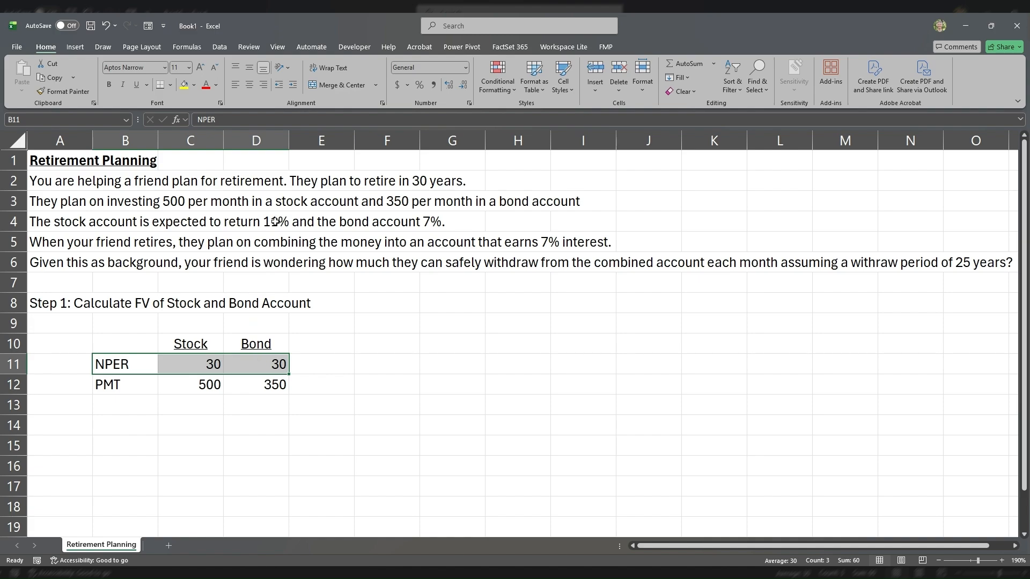
{"action": "left_click", "coordinate": [144, 359]}
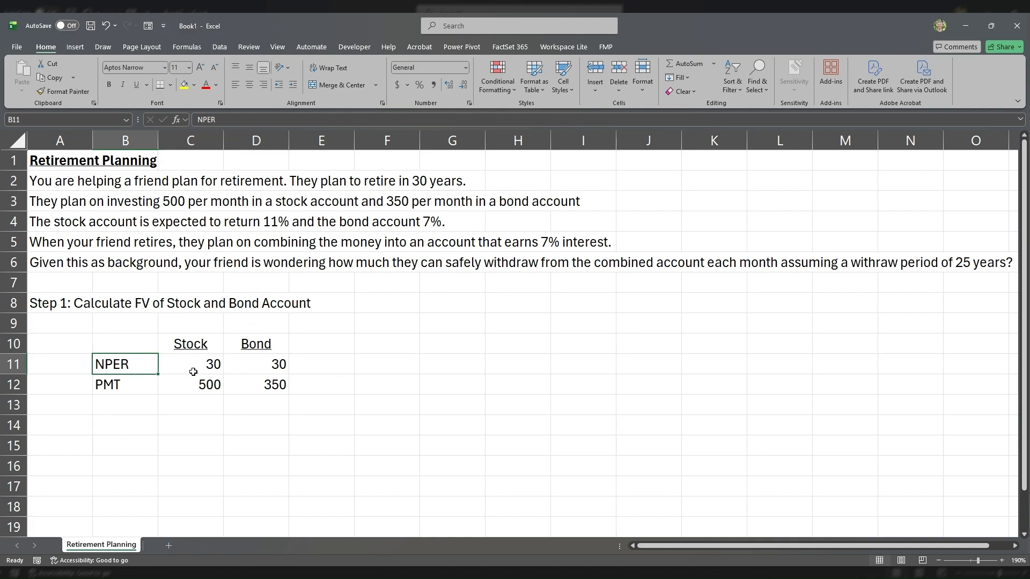
{"action": "type", "text": "BN"}
{"action": "key", "text": "BackSpace"}
{"action": "key", "text": "BackSpace"}
{"action": "type", "text": "N"}
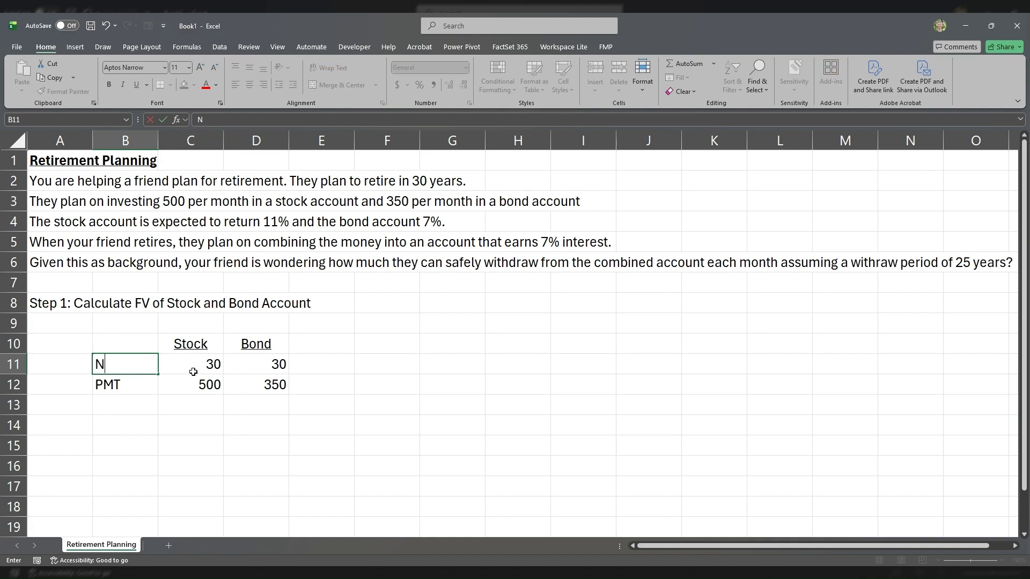
{"action": "key", "text": "Return"}
{"action": "left_click", "coordinate": [113, 362]}
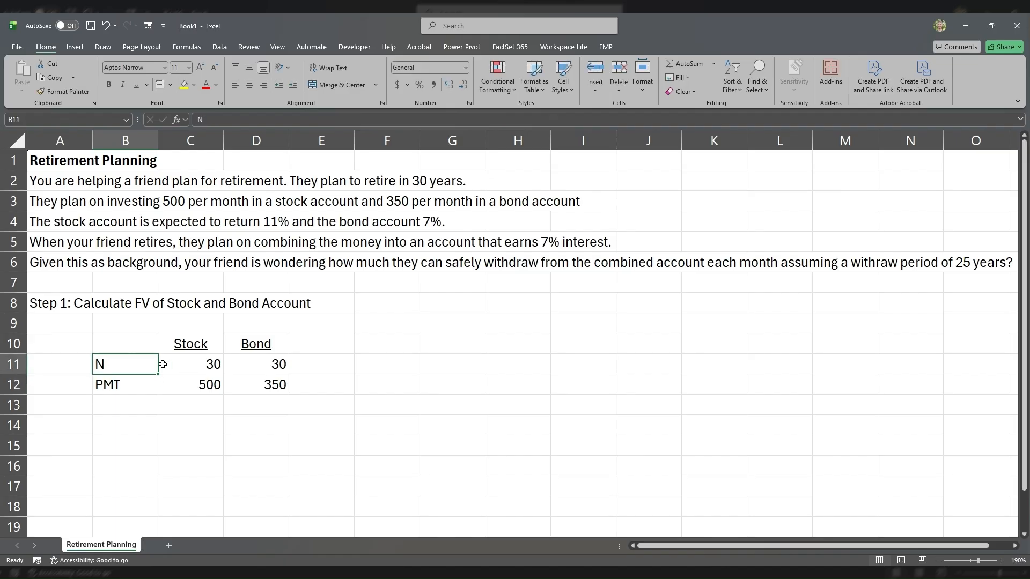
{"action": "type", "text": "Years"}
{"action": "key", "text": "Return"}
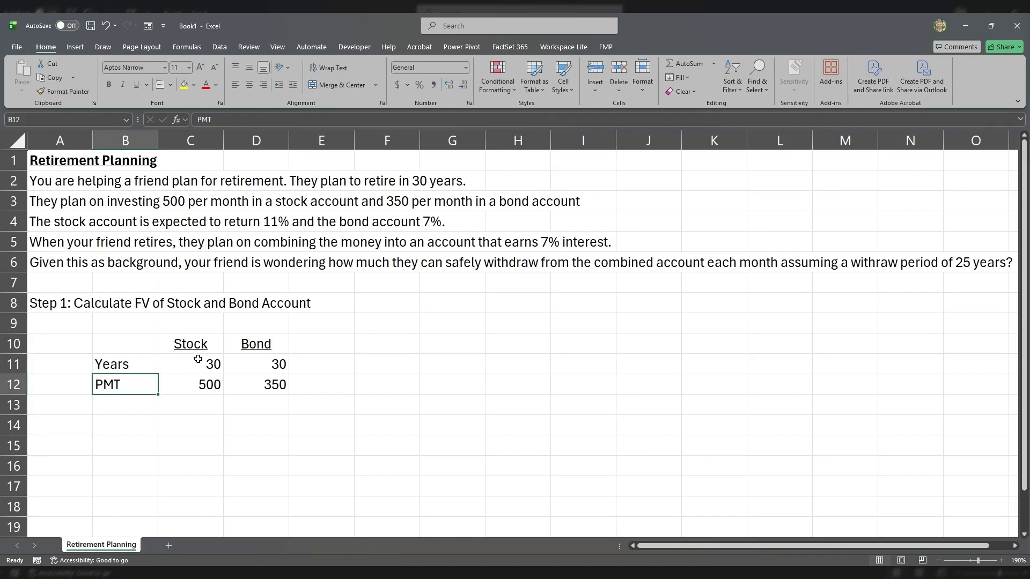
Step: Add a RATE row in row 13 with 11% for the stock account and 7% for the bond account
{"action": "left_click_drag", "start_coordinate": [198, 359], "coordinate": [280, 386]}
{"action": "left_click", "coordinate": [148, 404]}
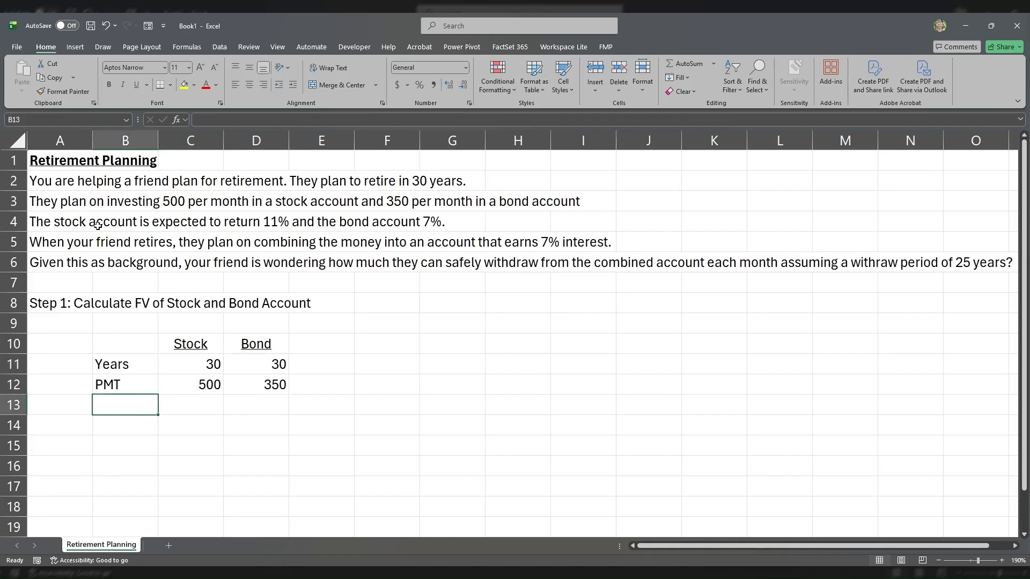
{"action": "left_click_drag", "start_coordinate": [56, 221], "coordinate": [243, 224]}
{"action": "left_click", "coordinate": [131, 412]}
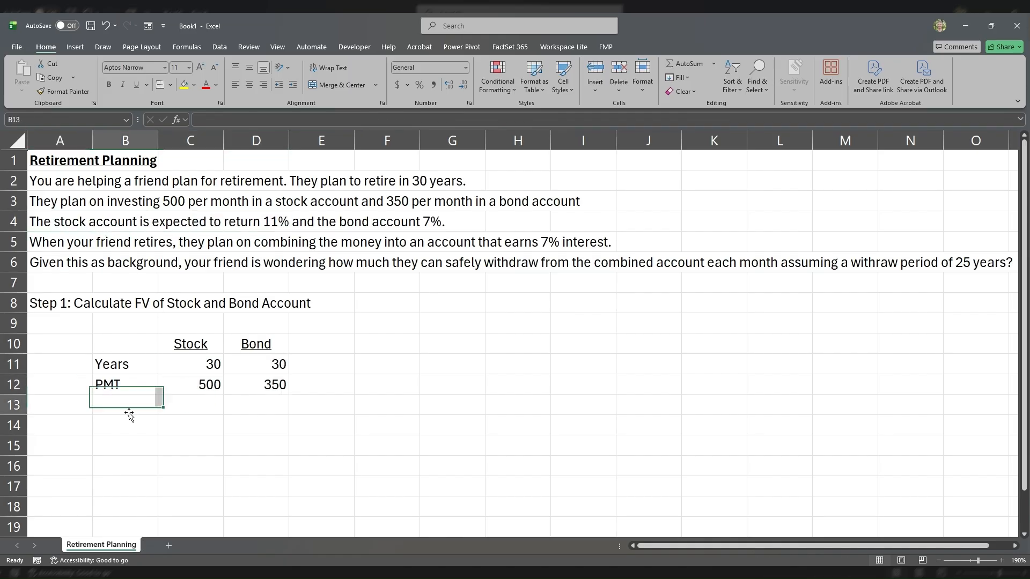
{"action": "type", "text": "RATE"}
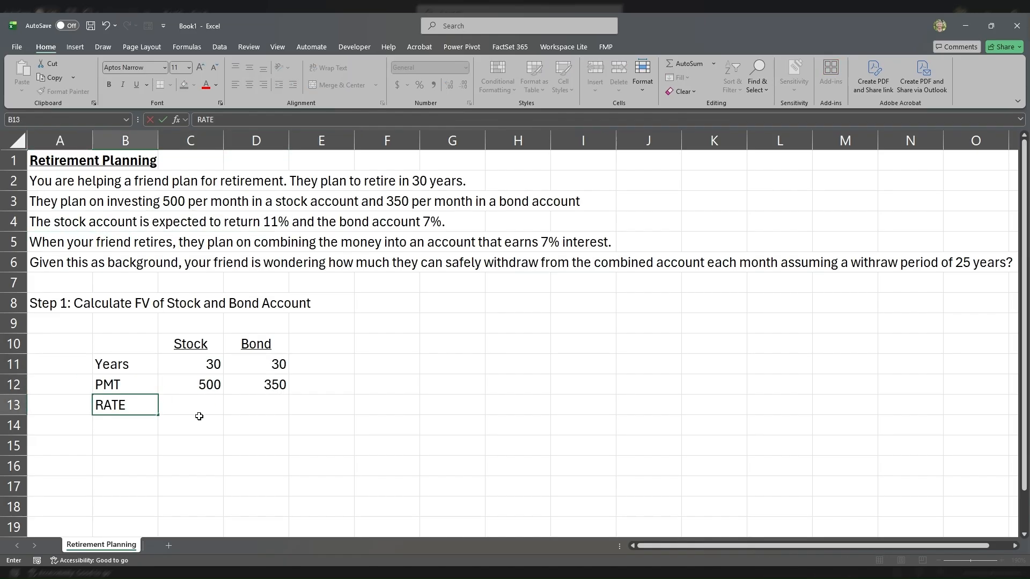
{"action": "key", "text": "Tab"}
{"action": "type", "text": "11%"}
{"action": "key", "text": "Tab"}
{"action": "type", "text": "7%"}
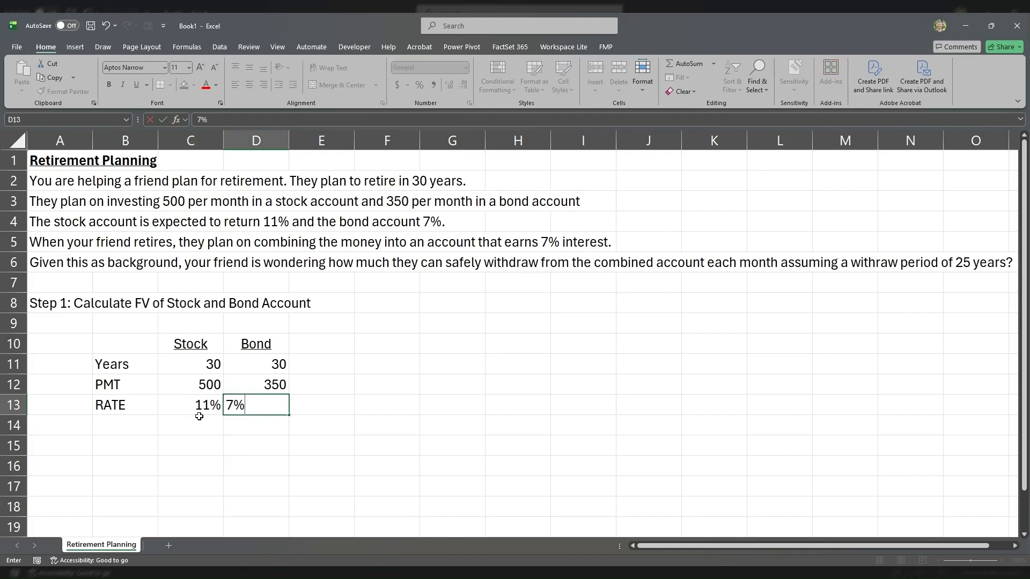
{"action": "key", "text": "Return"}
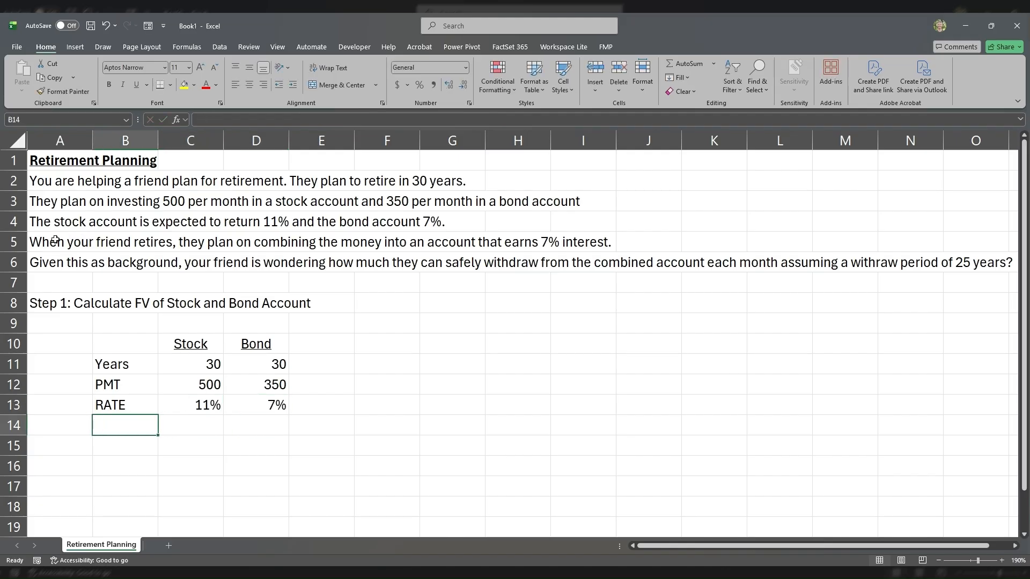
Step: Label cell B15 as FV
{"action": "left_click_drag", "start_coordinate": [55, 242], "coordinate": [575, 252]}
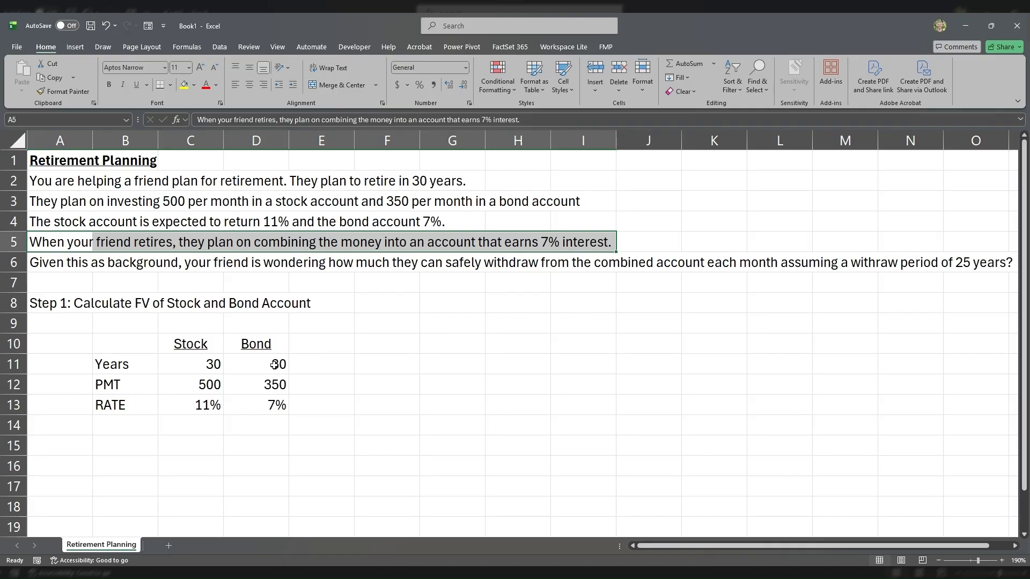
{"action": "left_click", "coordinate": [145, 448]}
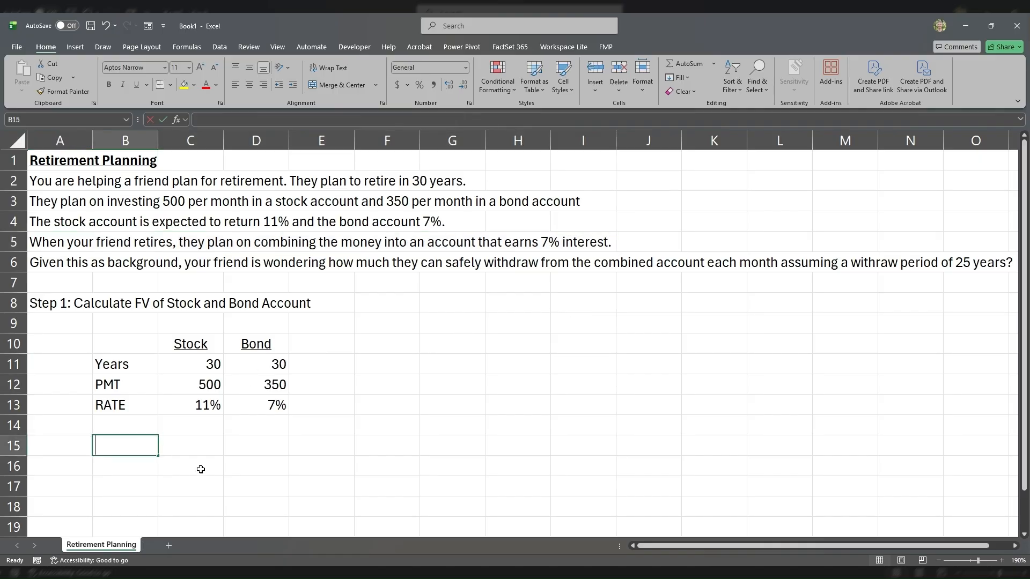
{"action": "type", "text": "FV"}
{"action": "key", "text": "Tab"}
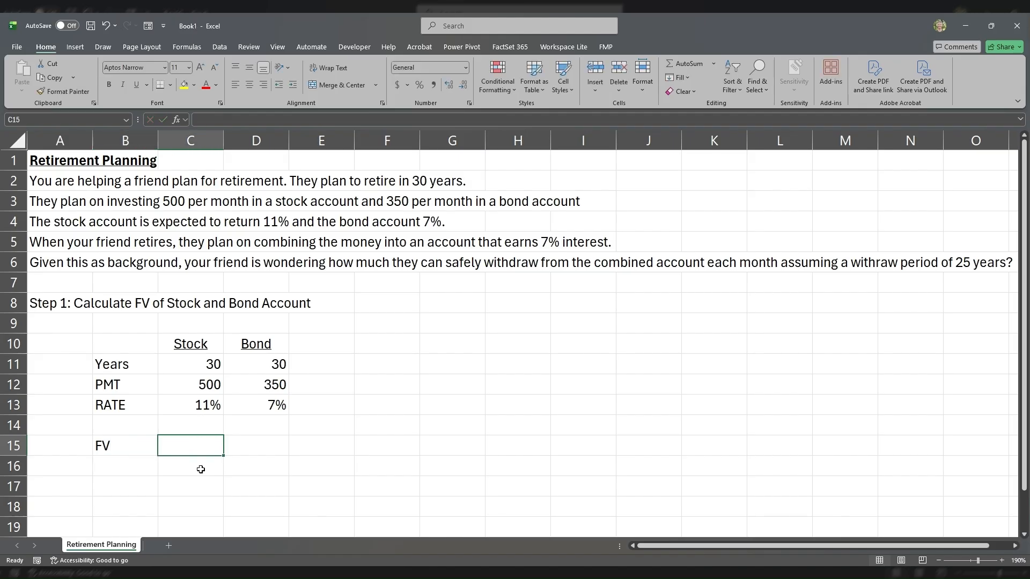
Step: Enter the stock account's future value formula =FV(C13,C11*12,-C12) in C15
{"action": "type", "text": "=fv"}
{"action": "key", "text": "Tab"}
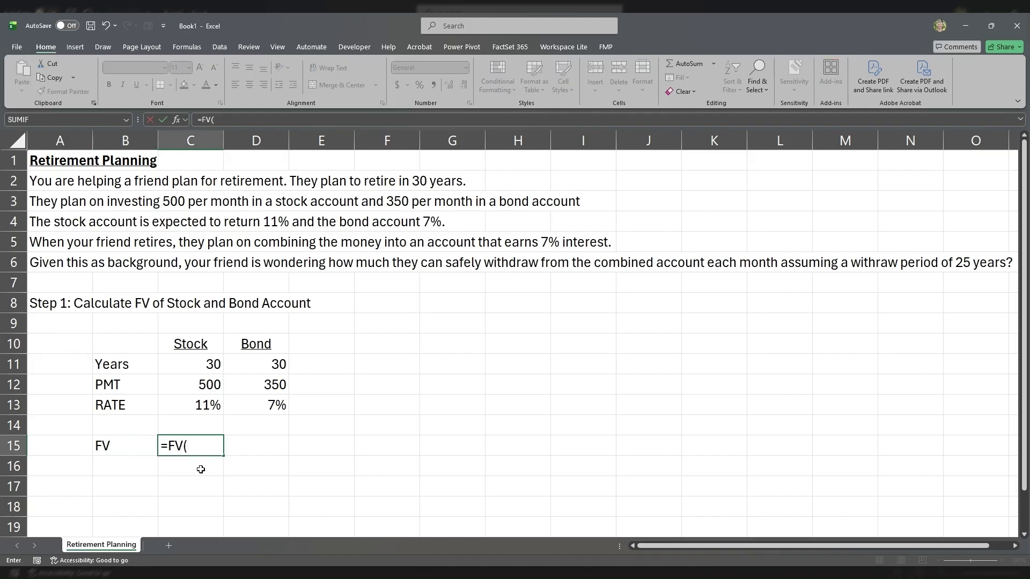
{"action": "left_click", "coordinate": [194, 405]}
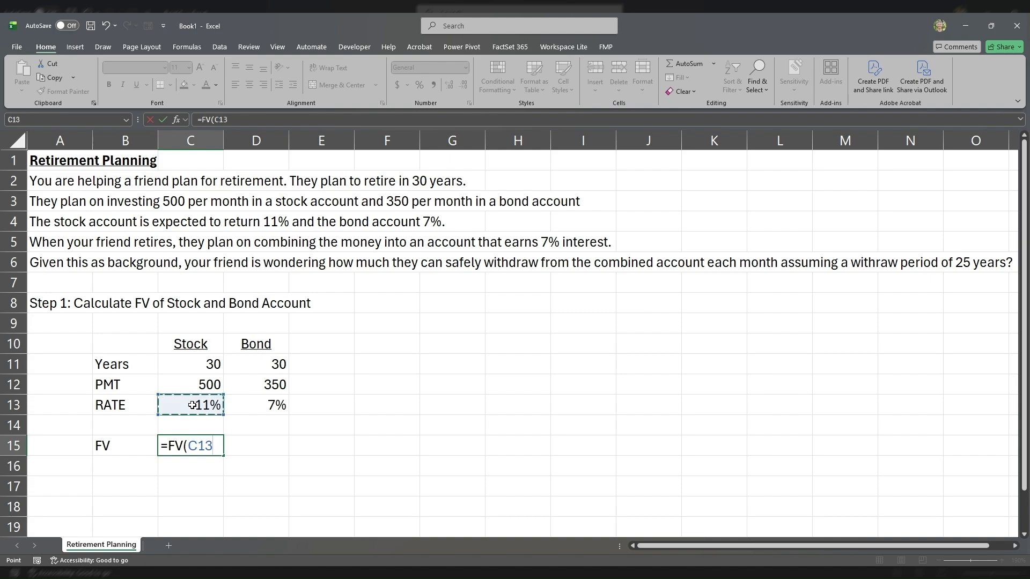
{"action": "type", "text": ","}
{"action": "left_click", "coordinate": [197, 361]}
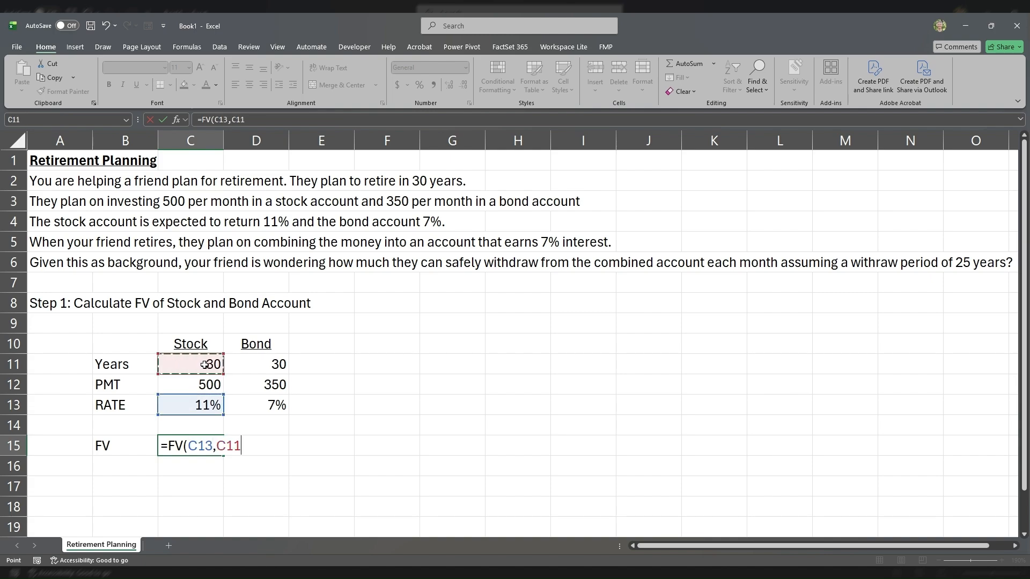
{"action": "type", "text": "*12,-"}
{"action": "left_click", "coordinate": [201, 386]}
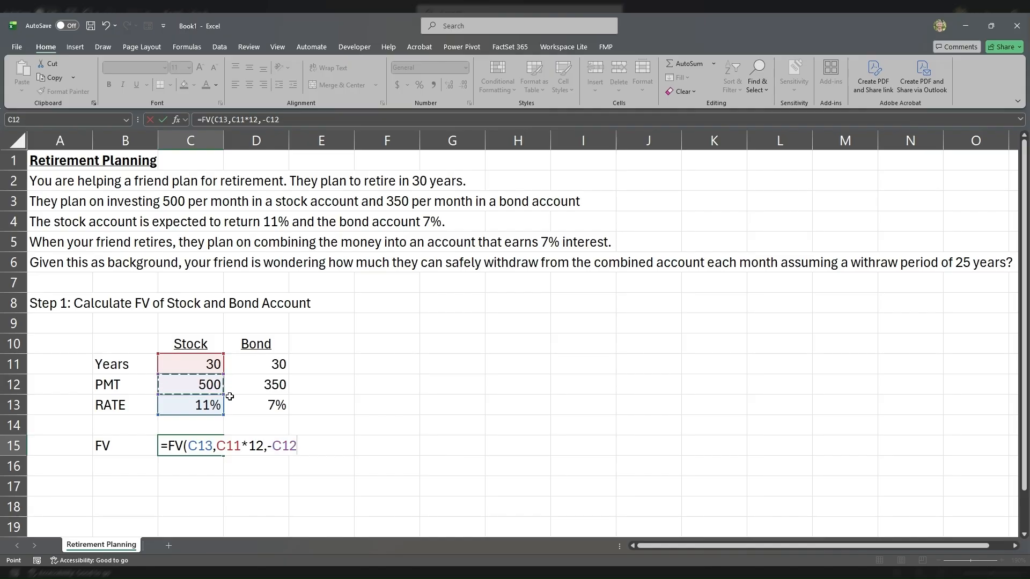
{"action": "key", "text": "Return"}
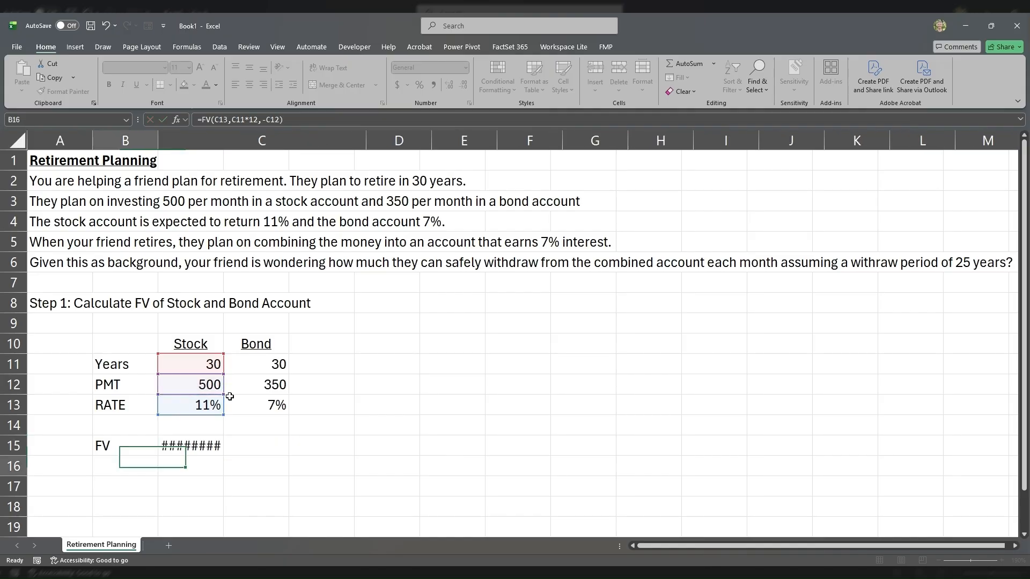
Step: Convert the rate in the C15 formula to monthly, making it =FV(C13/12,C11*12,-C12)
{"action": "key", "text": "Up"}
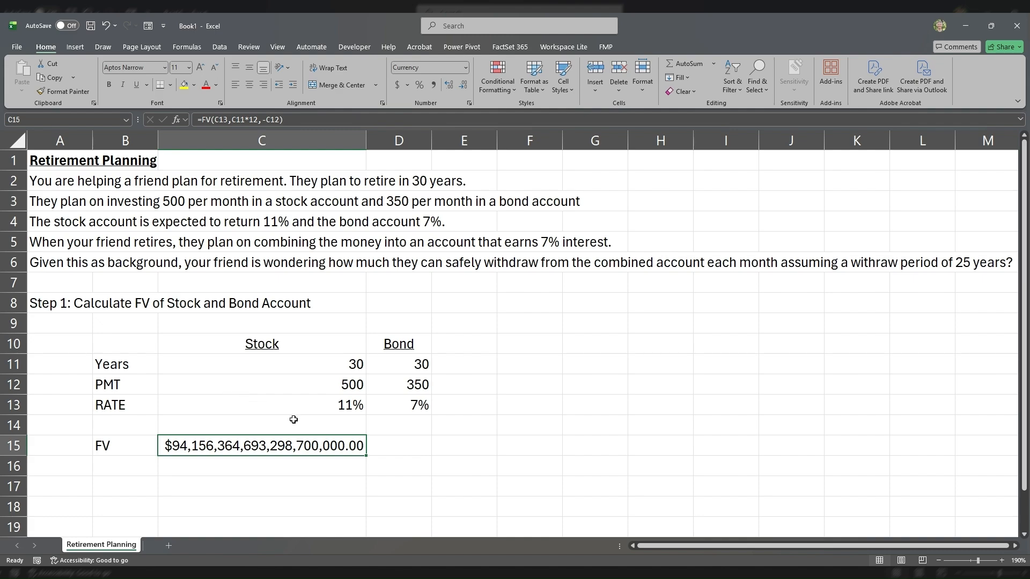
{"action": "left_click", "coordinate": [332, 412]}
{"action": "left_click", "coordinate": [316, 444]}
{"action": "double_click", "coordinate": [315, 444]}
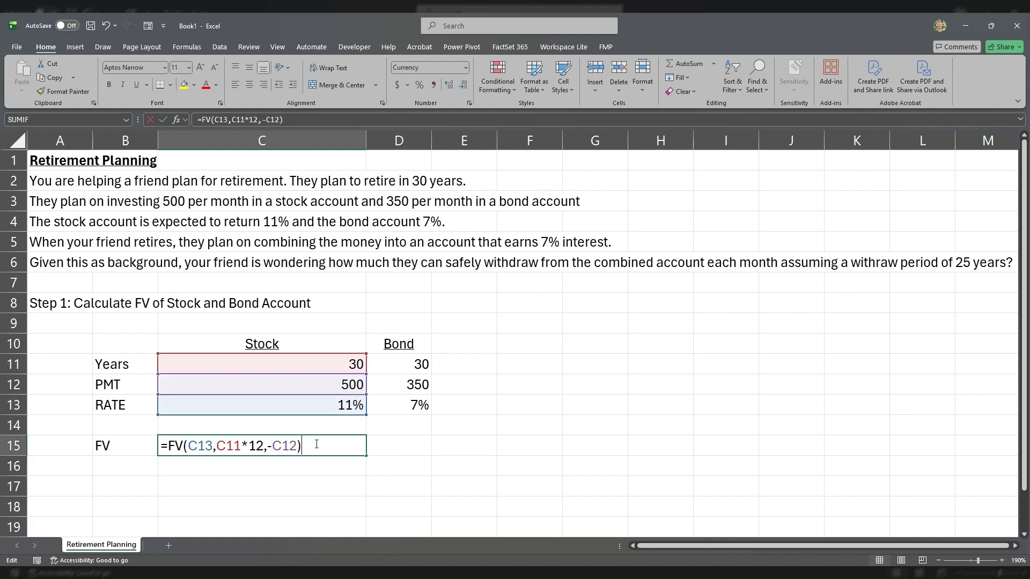
{"action": "left_click", "coordinate": [207, 444]}
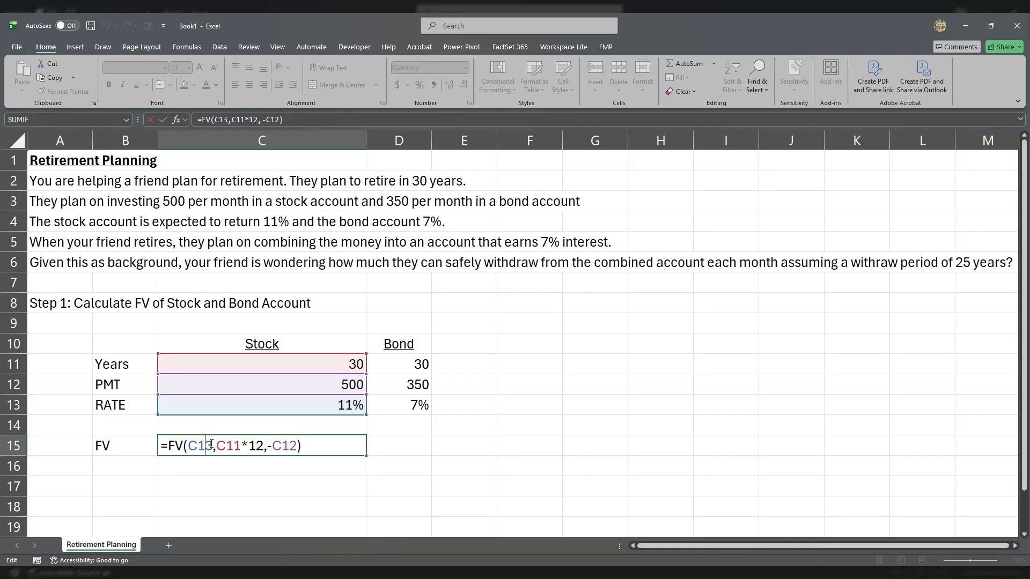
{"action": "left_click", "coordinate": [214, 444]}
{"action": "type", "text": "/12"}
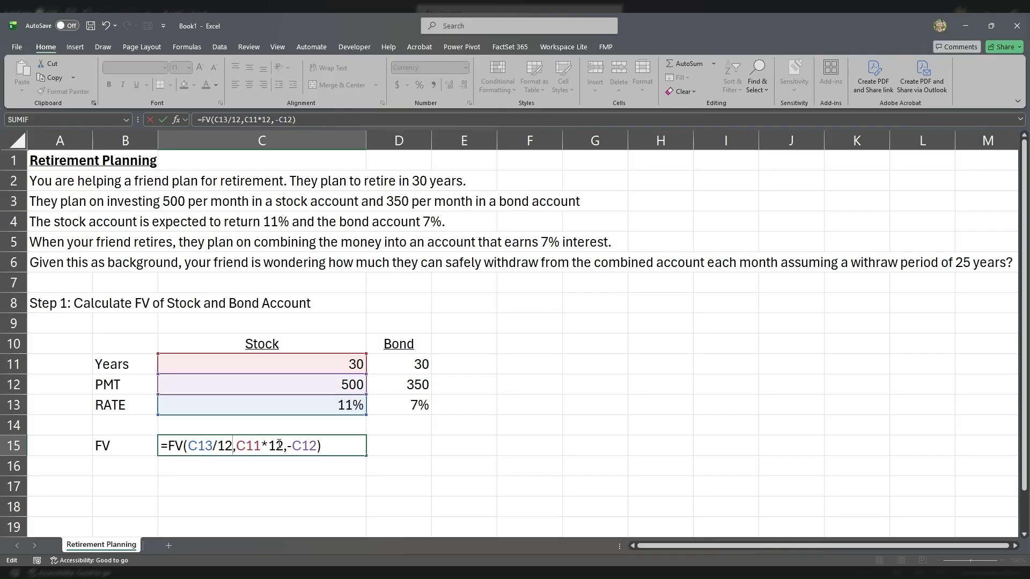
{"action": "key", "text": "Return"}
Step: Copy the FV formula from C15 to D15 and fit the widths of columns C and D to their contents
{"action": "left_click", "coordinate": [278, 445]}
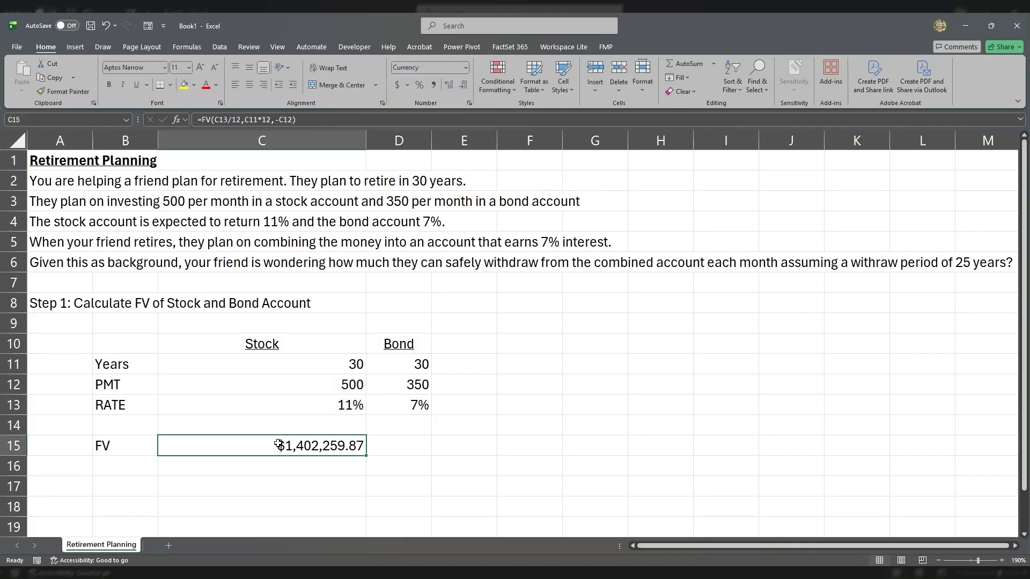
{"action": "double_click", "coordinate": [366, 141]}
{"action": "key", "text": "ctrl+c"}
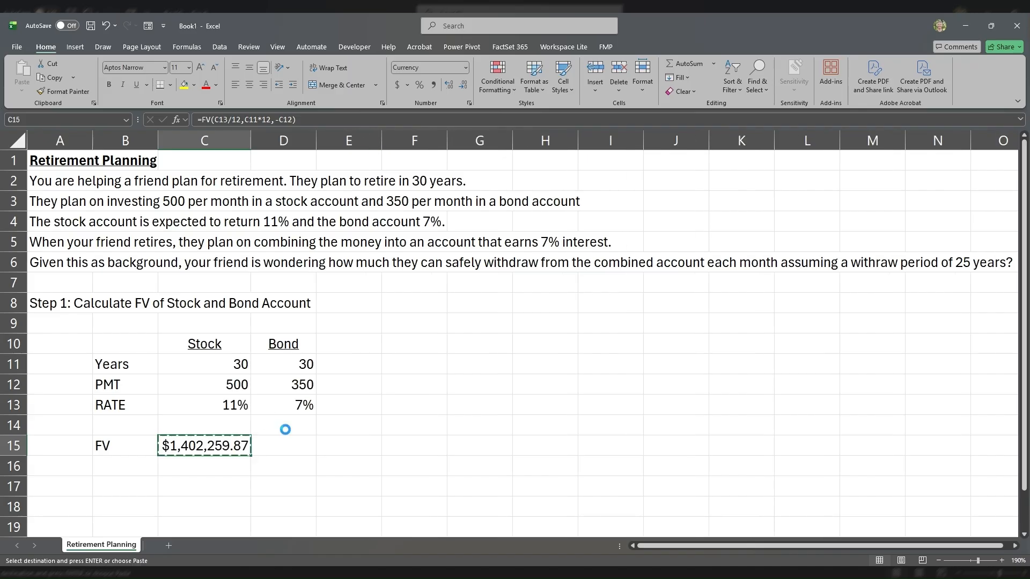
{"action": "key", "text": "Right"}
{"action": "key", "text": "ctrl+v"}
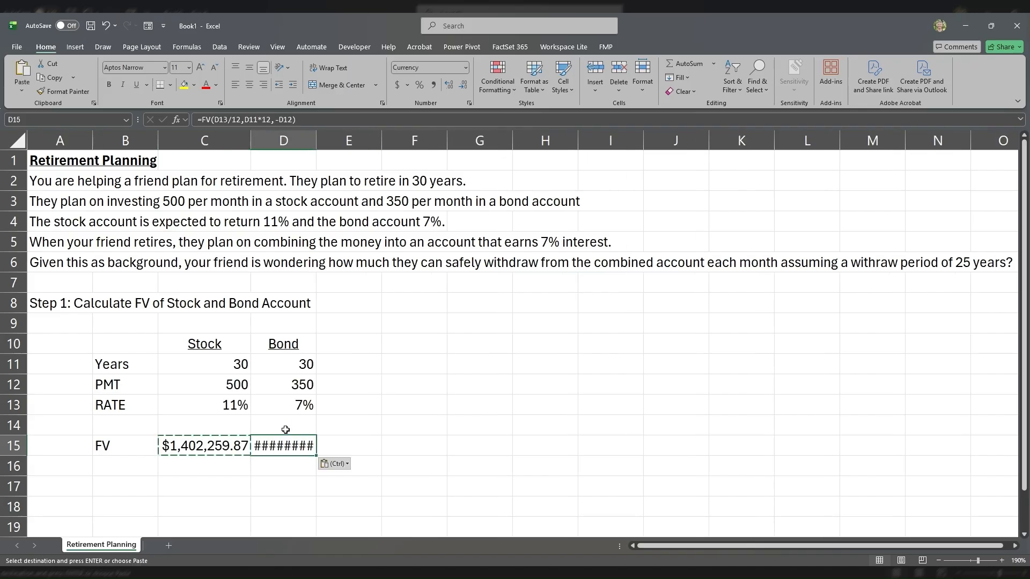
{"action": "double_click", "coordinate": [316, 141]}
Step: Check the cell references in the stock and bond FV formulas in C15 and D15
{"action": "left_click", "coordinate": [236, 445]}
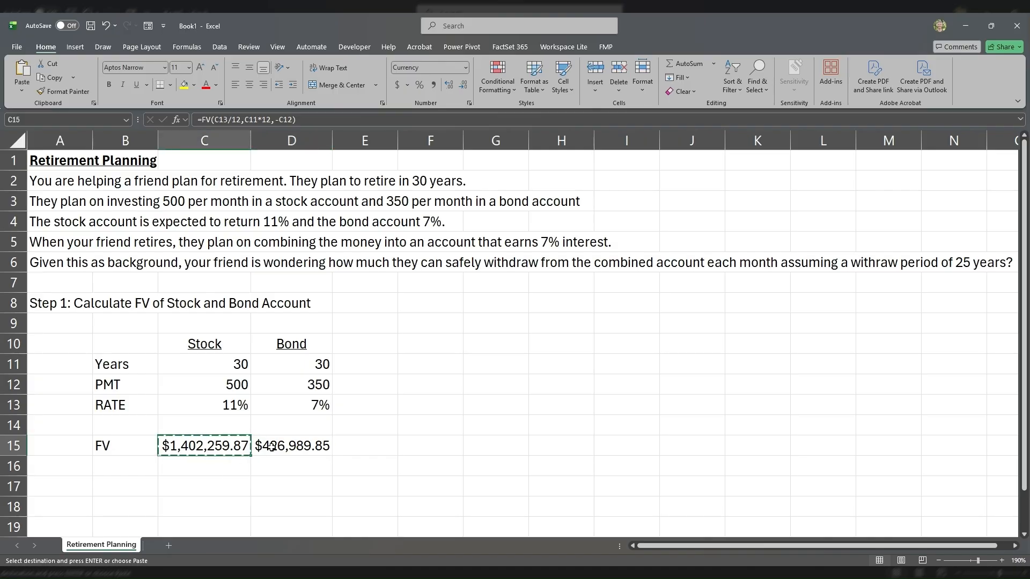
{"action": "double_click", "coordinate": [237, 446]}
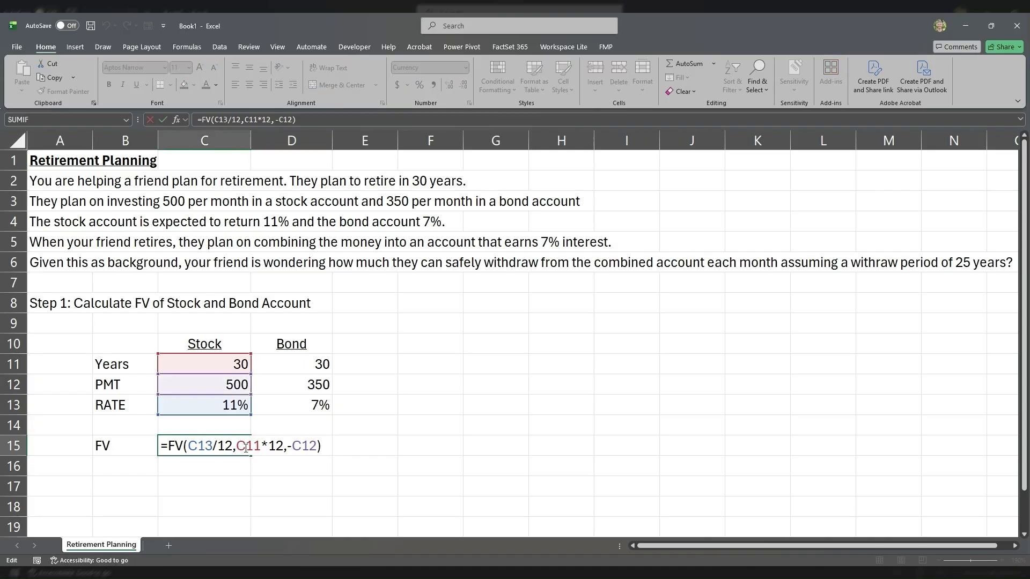
{"action": "key", "text": "Return"}
{"action": "left_click", "coordinate": [237, 447]}
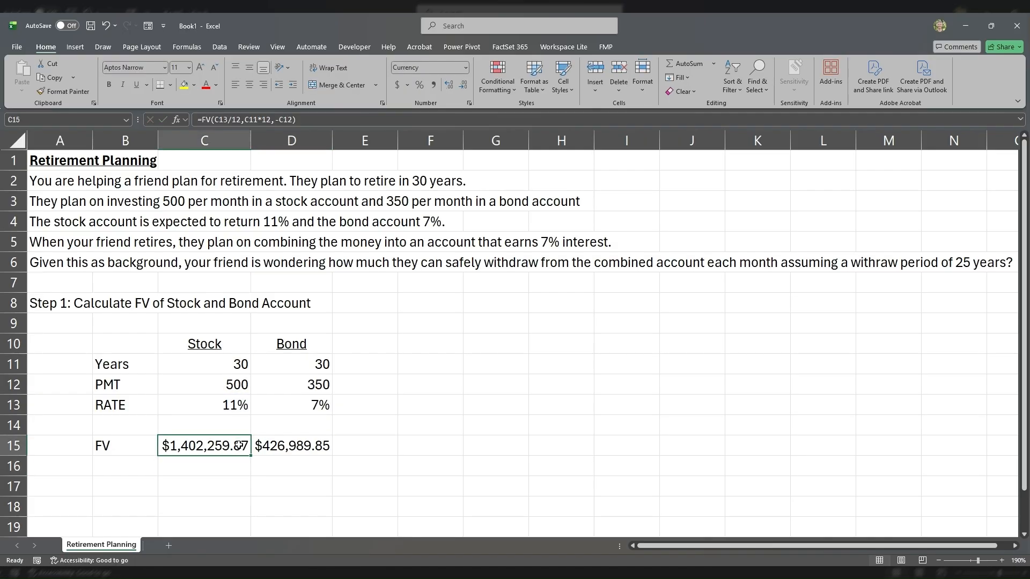
{"action": "left_click", "coordinate": [269, 439]}
{"action": "double_click", "coordinate": [269, 440]}
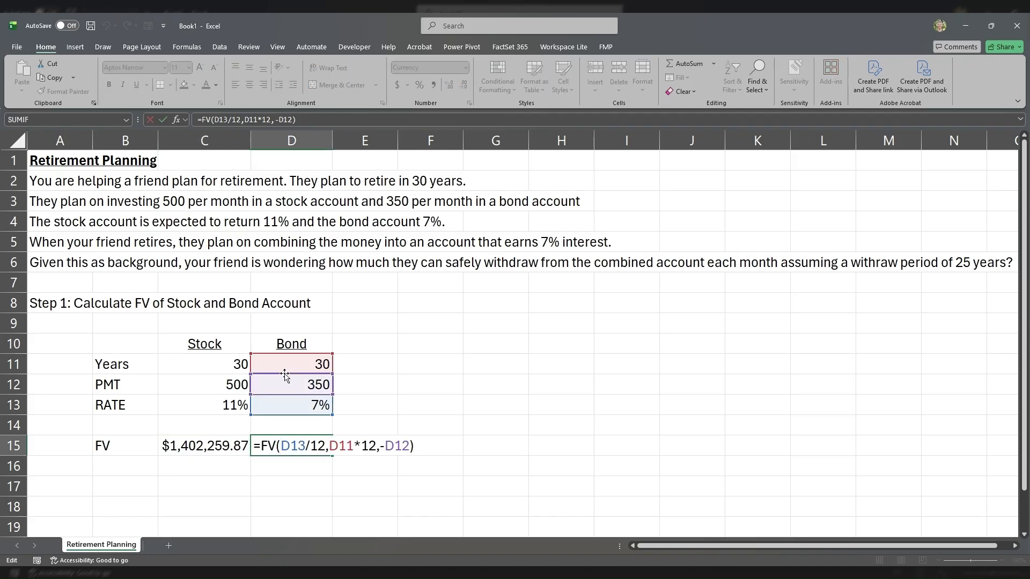
{"action": "key", "text": "Return"}
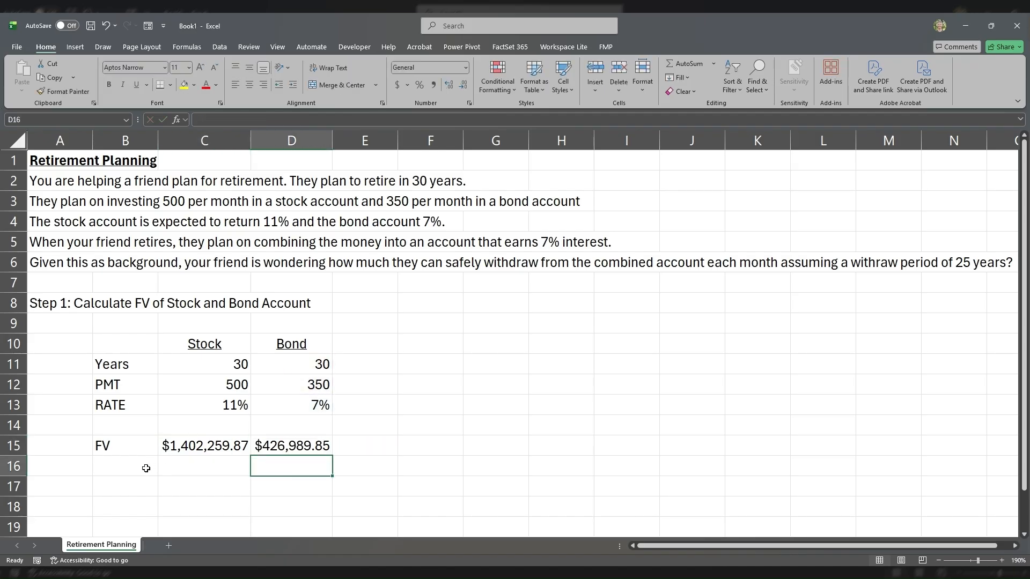
Step: Label cell B17 as Combined FV
{"action": "left_click", "coordinate": [153, 485]}
{"action": "type", "text": "COM"}
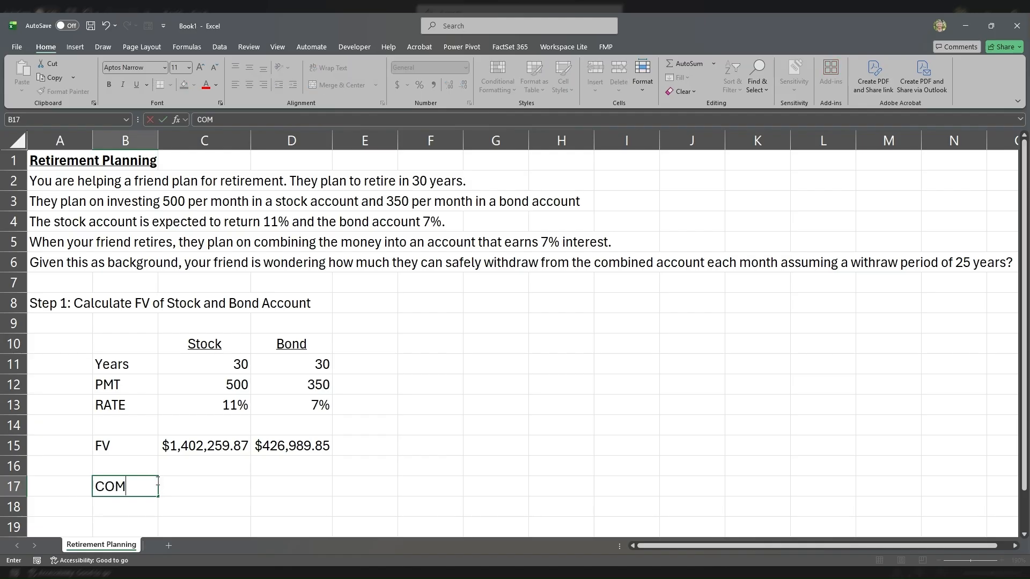
{"action": "key", "text": "BackSpace"}
{"action": "key", "text": "BackSpace"}
{"action": "type", "text": "ombined FV"}
Step: Add the stock and bond future values in C17 with the formula =C15+D15
{"action": "key", "text": "Tab"}
{"action": "type", "text": "="}
{"action": "key", "text": "Up"}
{"action": "key", "text": "Up"}
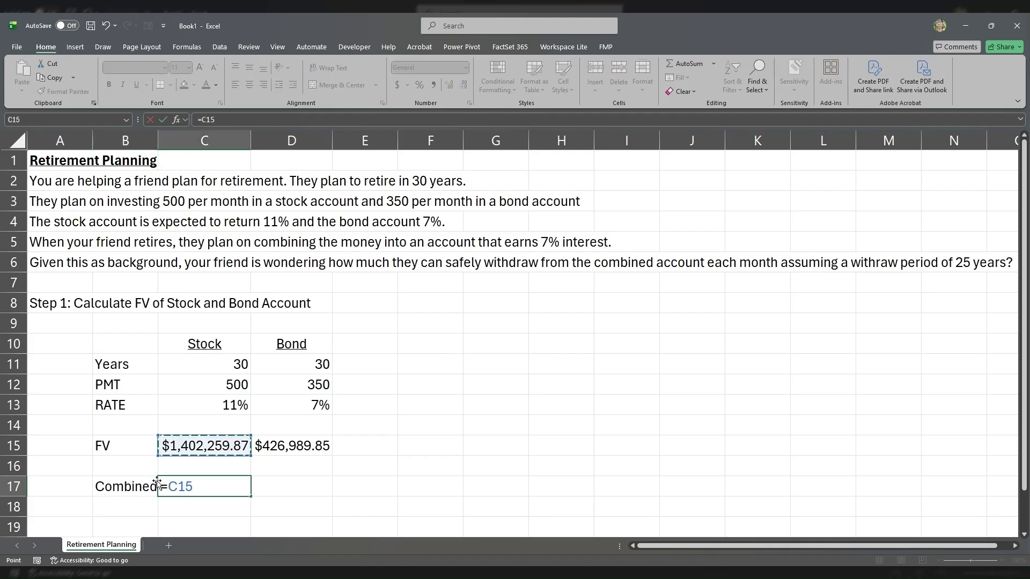
{"action": "type", "text": "+"}
{"action": "key", "text": "Up"}
{"action": "key", "text": "Up"}
{"action": "key", "text": "Right"}
{"action": "key", "text": "Return"}
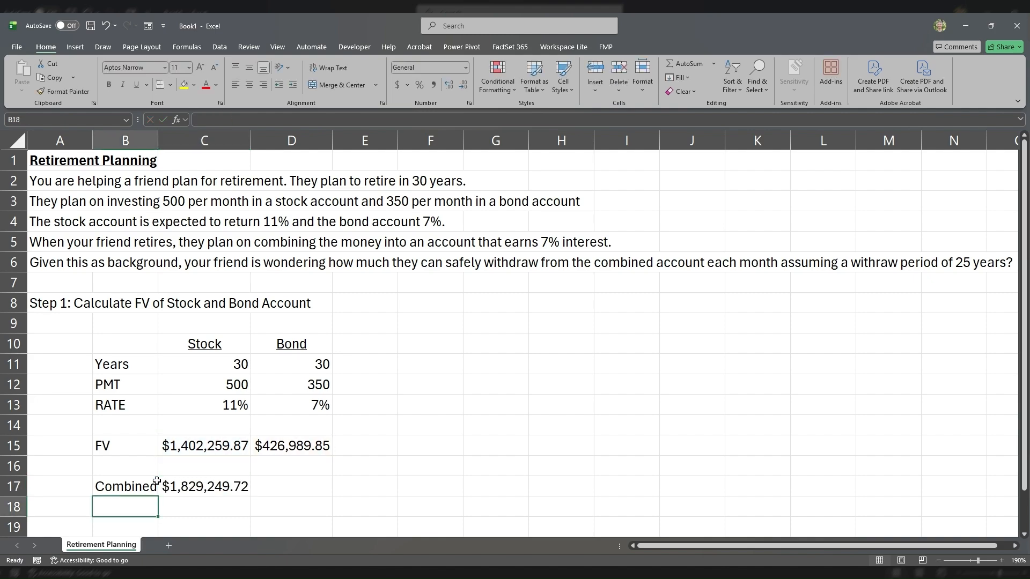
{"action": "key", "text": "Up"}
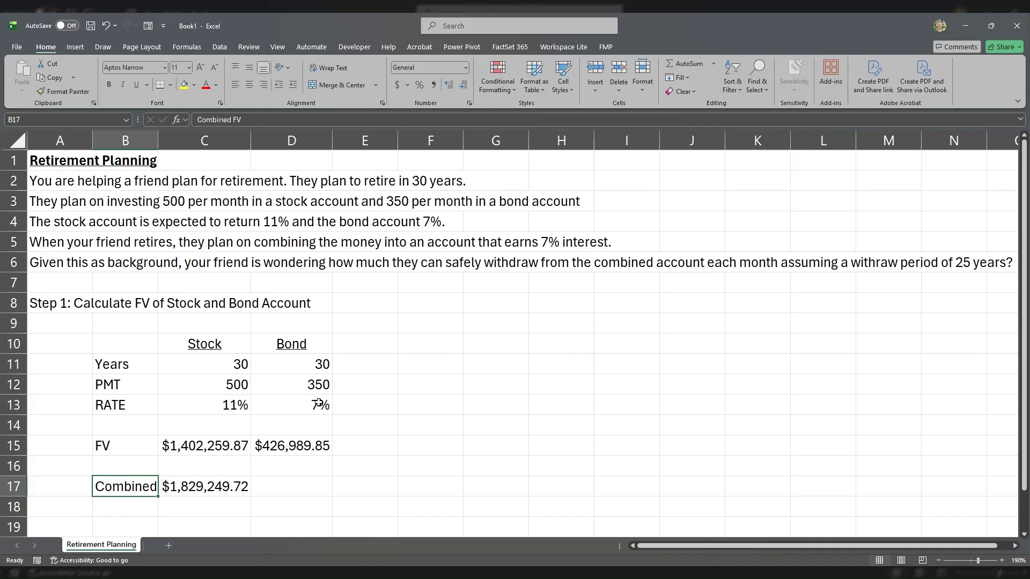
Step: Enter the heading "Step 2: Calculate PMT" in F8
{"action": "left_click", "coordinate": [61, 303]}
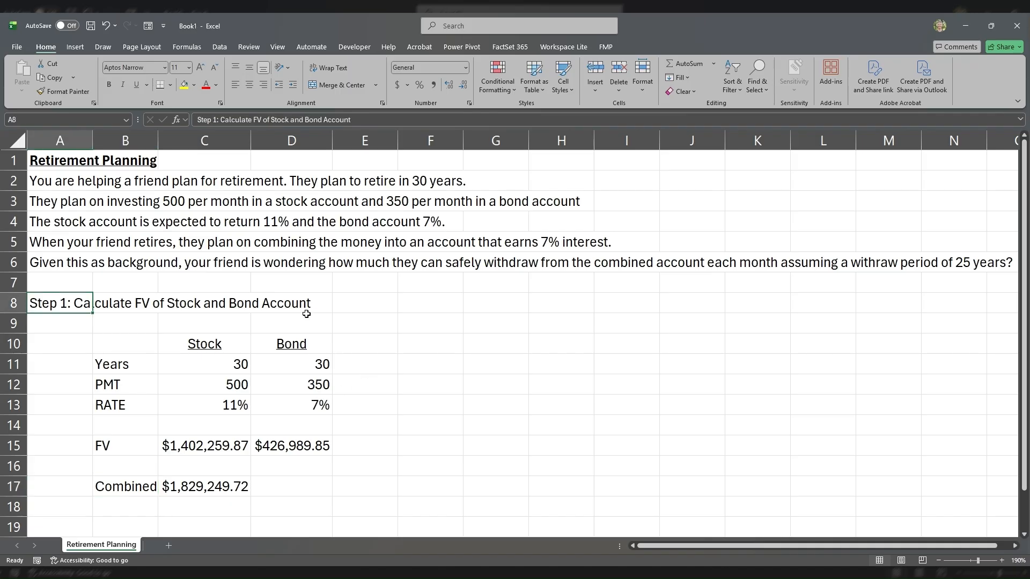
{"action": "left_click", "coordinate": [427, 301]}
{"action": "type", "text": "Step"}
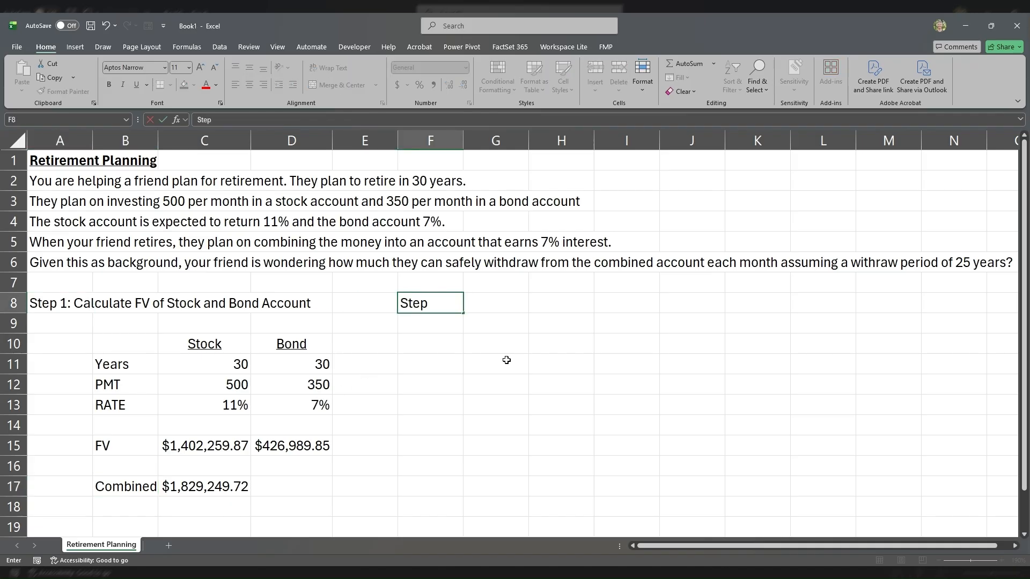
{"action": "type", "text": " 2: Calculate PY"}
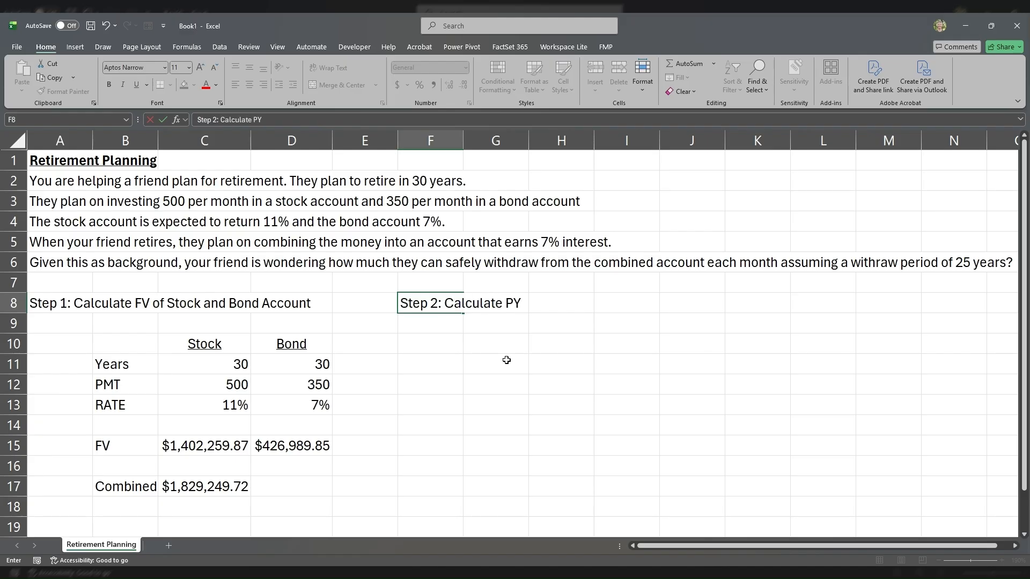
{"action": "key", "text": "BackSpace"}
{"action": "type", "text": "MT"}
{"action": "key", "text": "Return"}
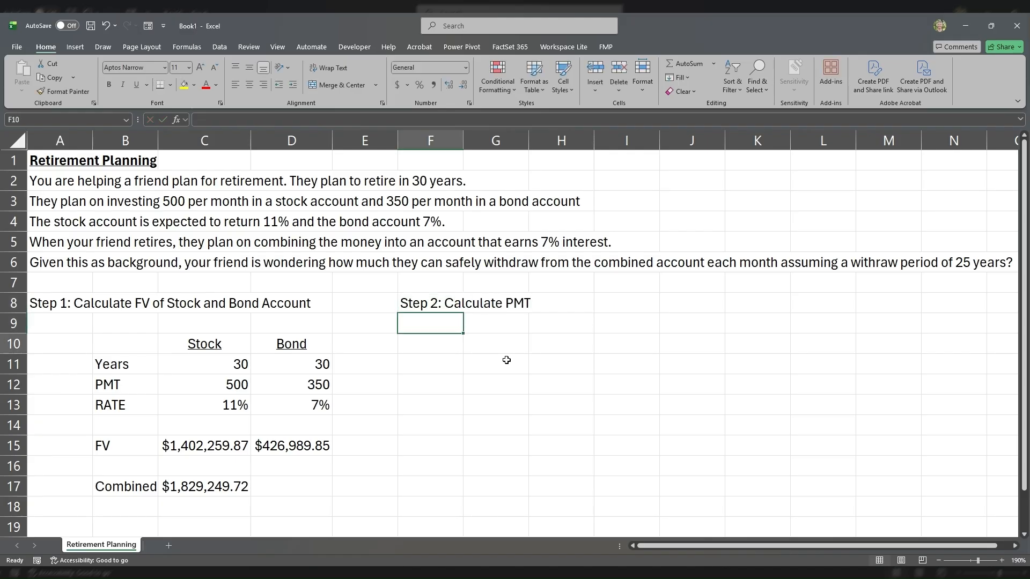
Step: Label F10 as PV and link G10 to the combined future value with the formula =C17
{"action": "key", "text": "Return"}
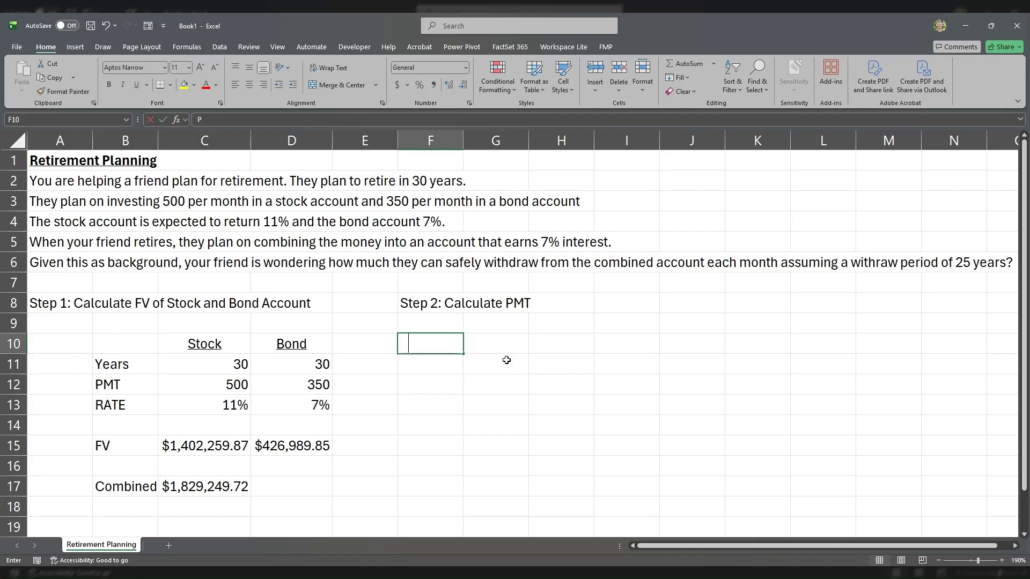
{"action": "type", "text": "PV"}
{"action": "key", "text": "Tab"}
{"action": "type", "text": "="}
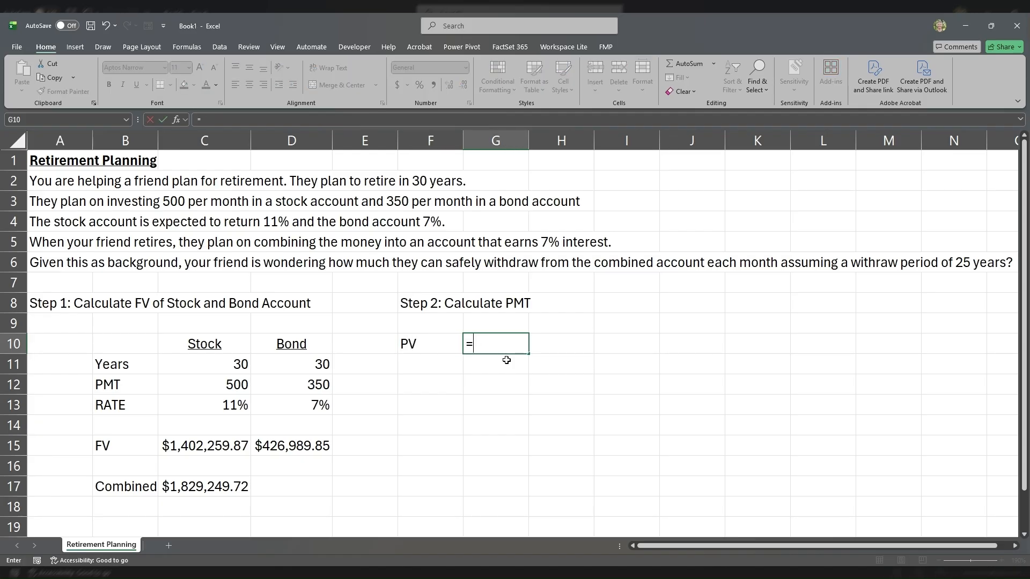
{"action": "left_click", "coordinate": [208, 487]}
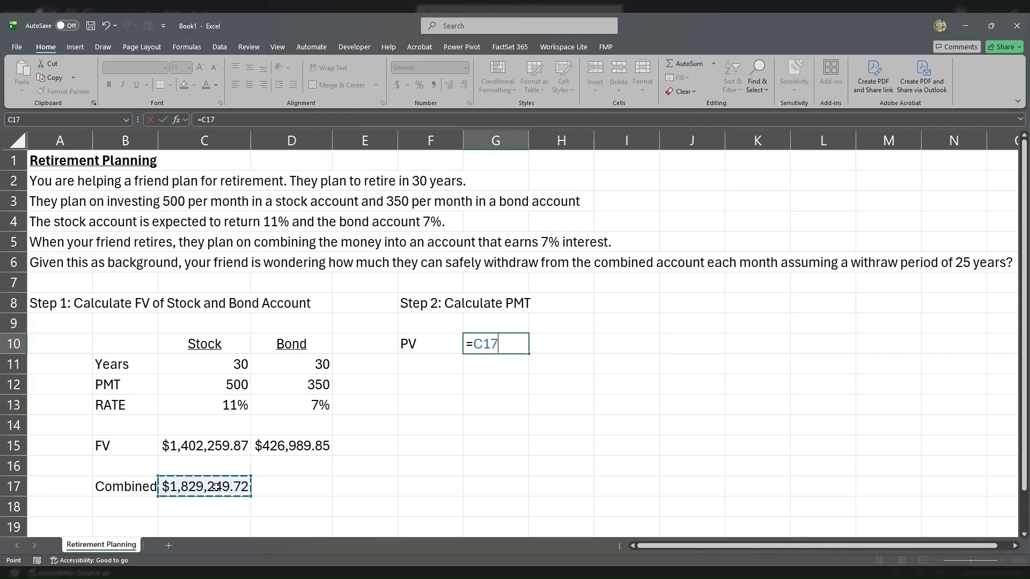
{"action": "key", "text": "Return"}
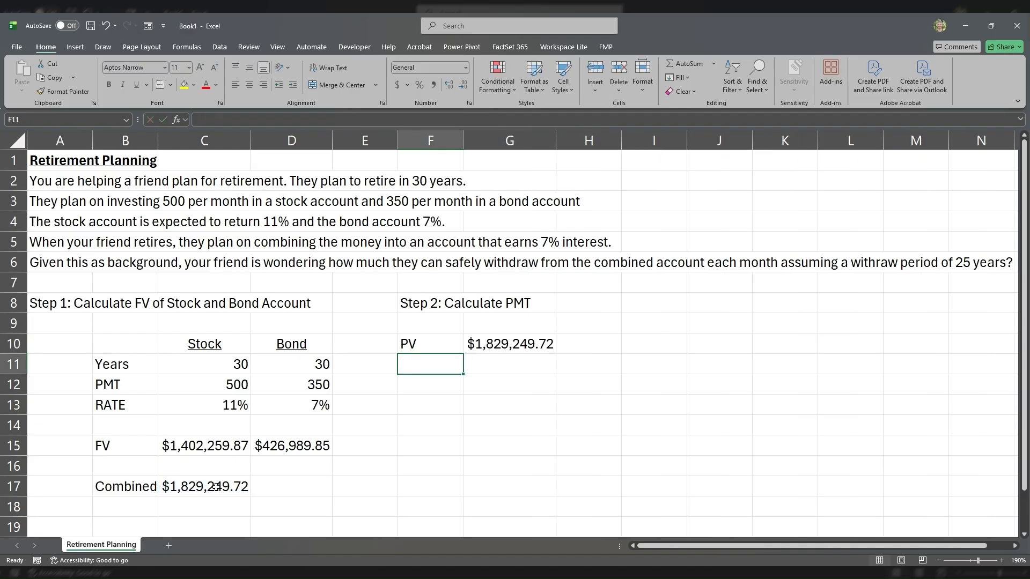
Step: Label F11 as r and enter the retirement account's rate of 7% in G11
{"action": "type", "text": "r"}
{"action": "key", "text": "Tab"}
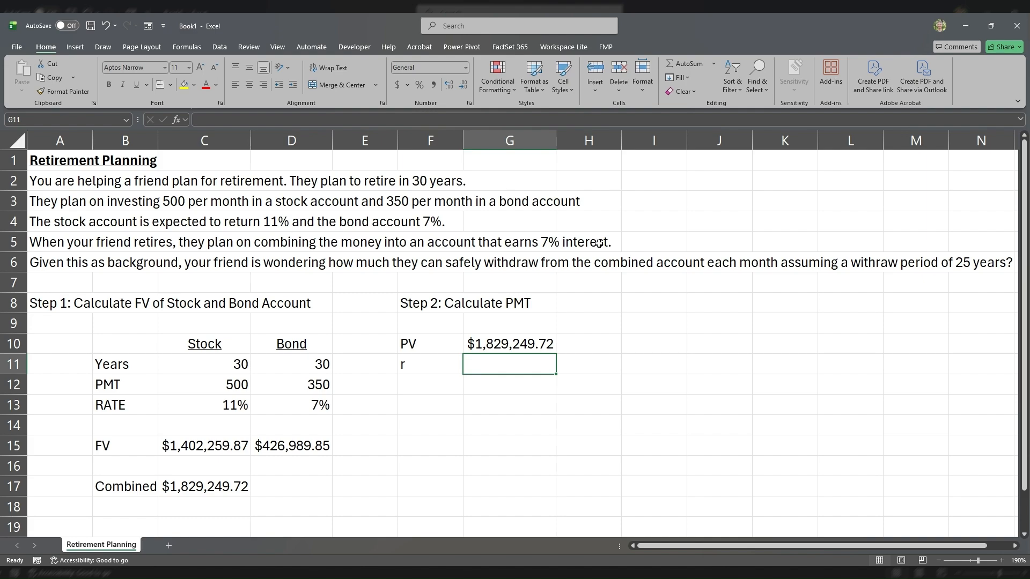
{"action": "type", "text": "7%"}
{"action": "key", "text": "Down"}
{"action": "key", "text": "Left"}
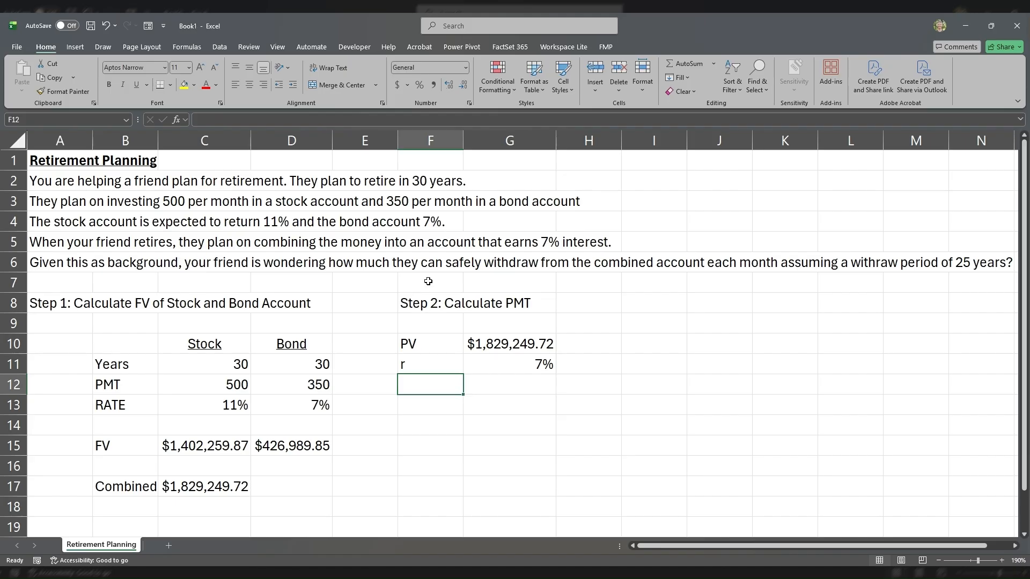
Step: Label F12 as Years and enter the withdrawal period of 25 in G12
{"action": "left_click", "coordinate": [967, 254]}
{"action": "left_click", "coordinate": [432, 384]}
{"action": "type", "text": "Years"}
{"action": "key", "text": "Tab"}
{"action": "type", "text": "25"}
{"action": "key", "text": "Return"}
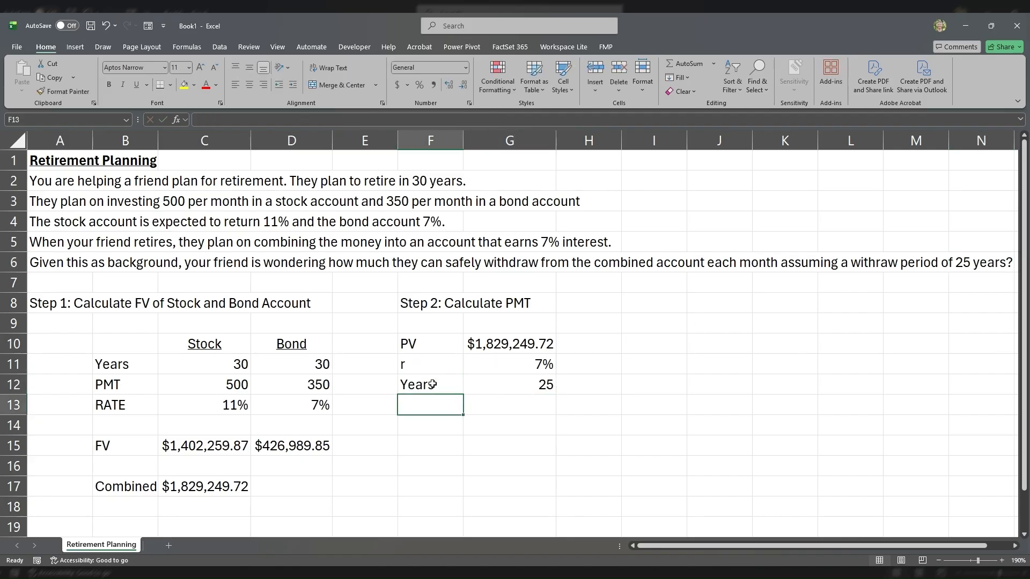
Step: Label cell F14 as PMT, leaving row 13 blank below the inputs
{"action": "key", "text": "Return"}
{"action": "type", "text": "PMT"}
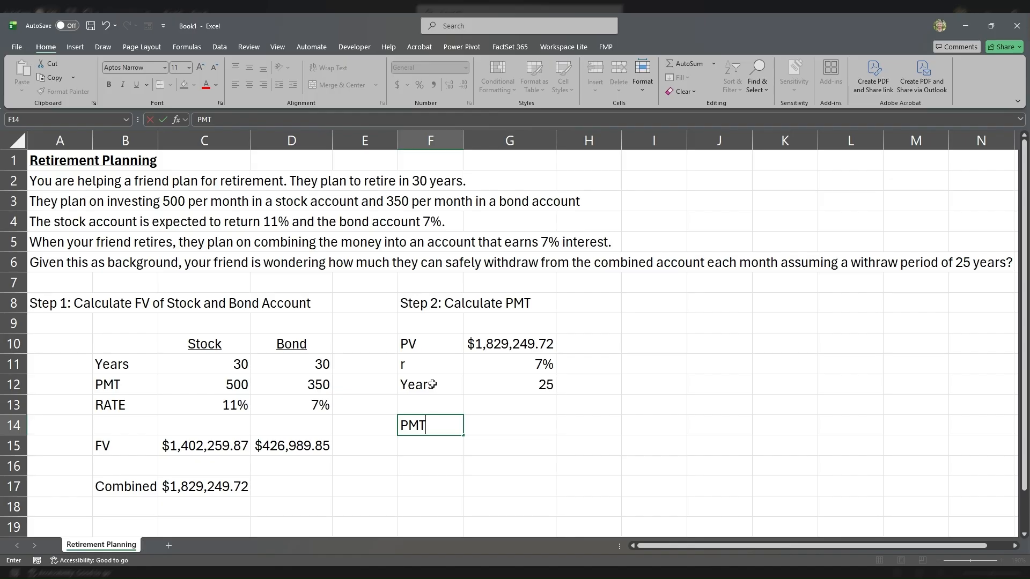
{"action": "key", "text": "Tab"}
Step: Calculate the monthly withdrawal in G14 with the formula =PMT(G11/12,G12*12,-G10)
{"action": "type", "text": "=pm"}
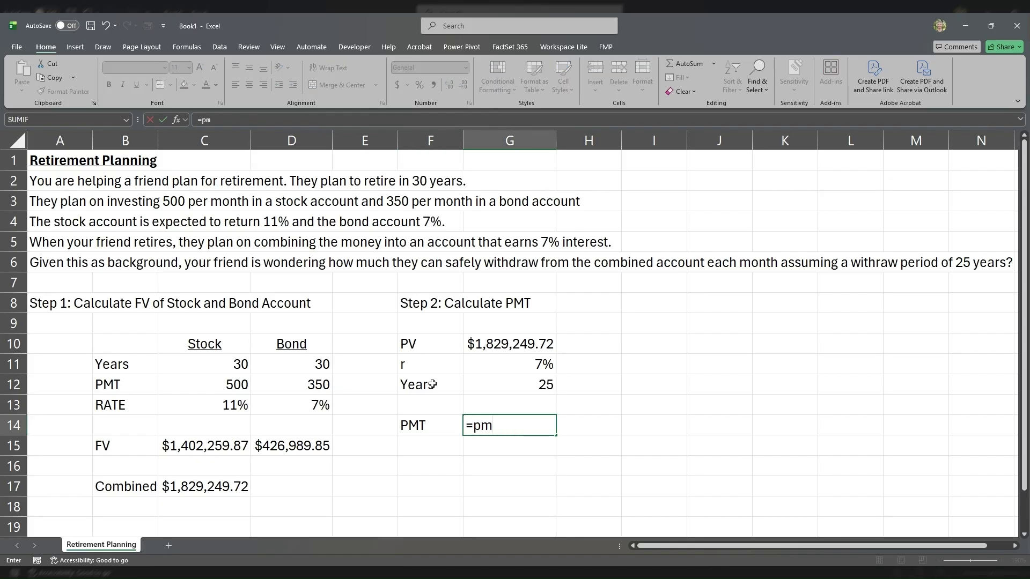
{"action": "key", "text": "Tab"}
{"action": "left_click", "coordinate": [506, 363]}
{"action": "type", "text": "/"}
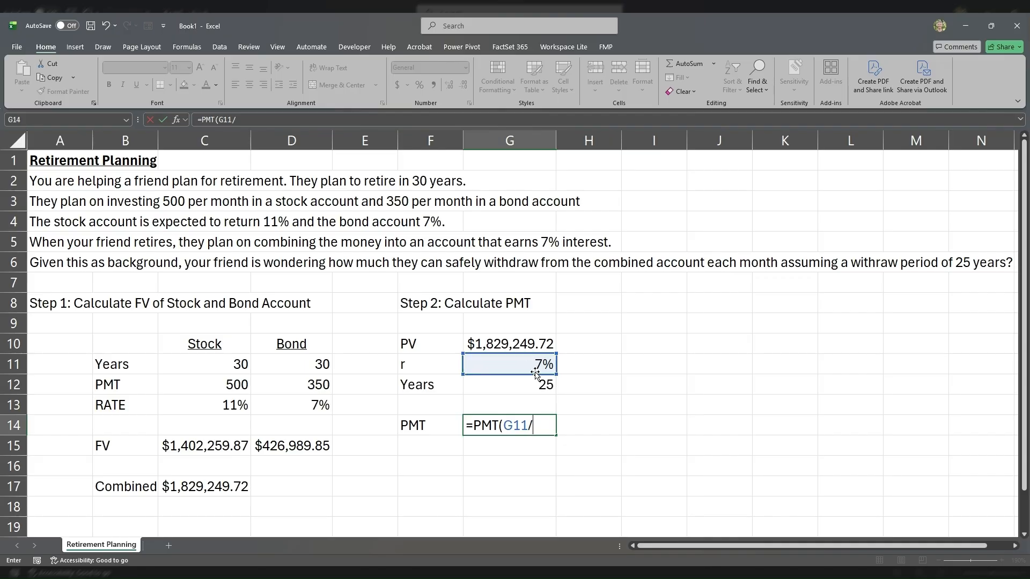
{"action": "type", "text": "12,"}
{"action": "key", "text": "Up"}
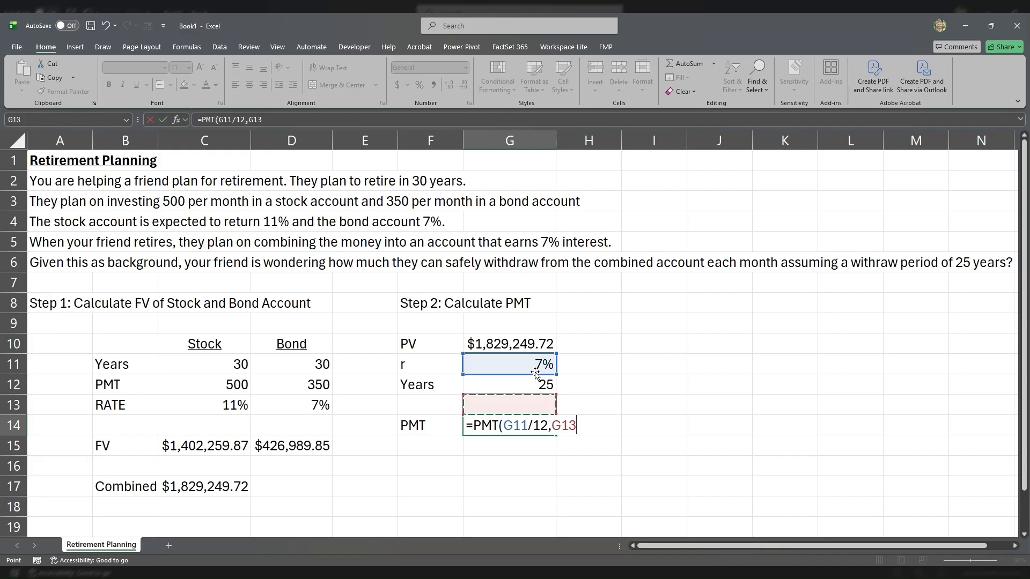
{"action": "key", "text": "Up"}
{"action": "type", "text": "*12"}
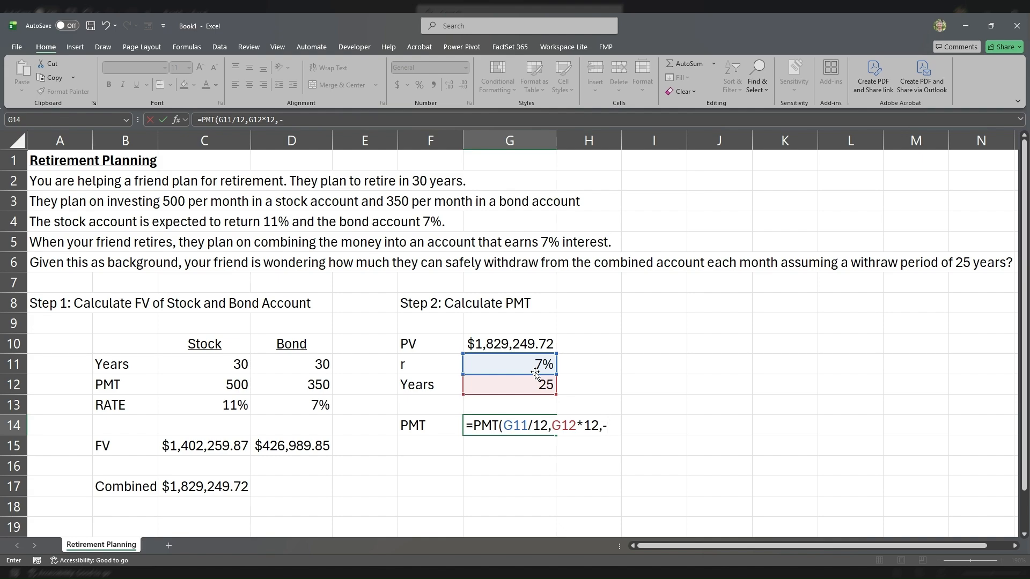
{"action": "type", "text": ",-"}
{"action": "key", "text": "Up"}
{"action": "key", "text": "Up"}
{"action": "key", "text": "Up"}
{"action": "key", "text": "Up"}
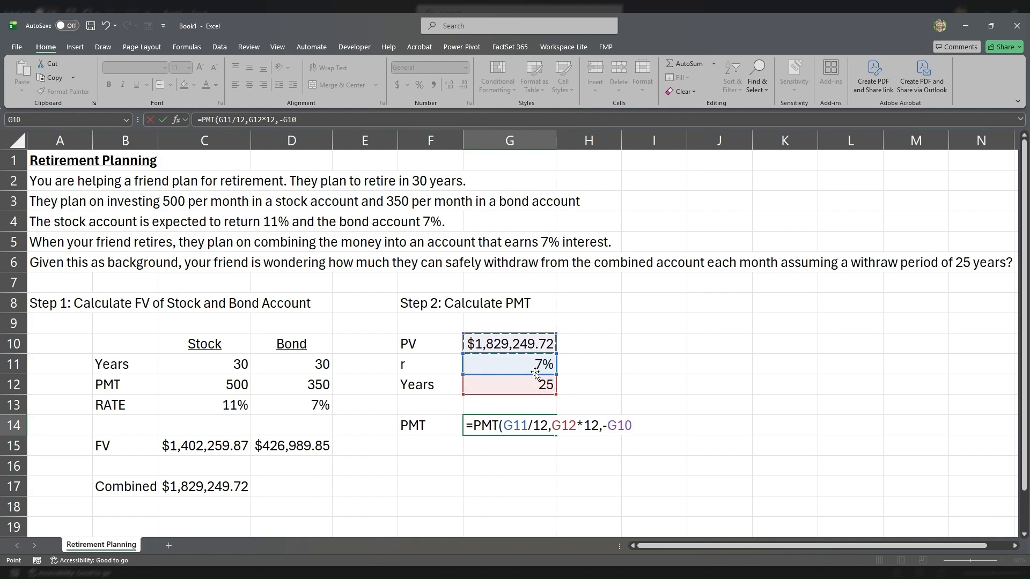
{"action": "type", "text": ")"}
{"action": "key", "text": "Return"}
{"action": "key", "text": "Up"}
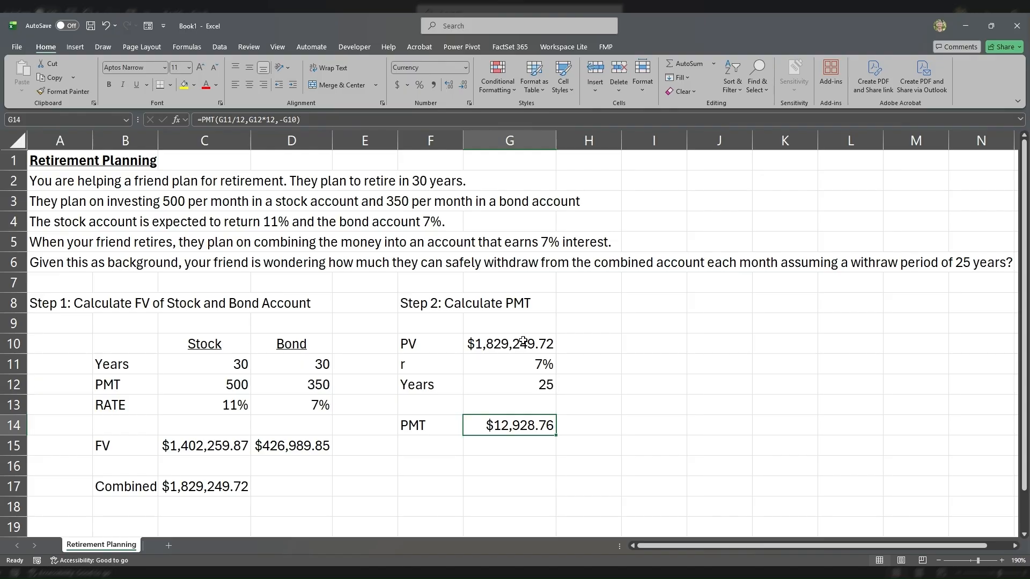
{"action": "left_click", "coordinate": [488, 346]}
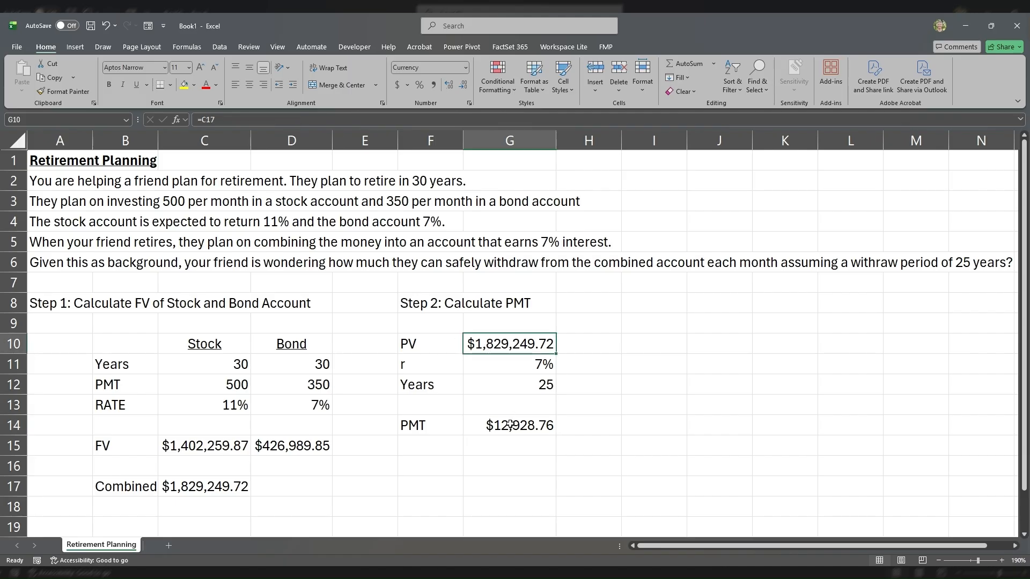
{"action": "left_click", "coordinate": [435, 304]}
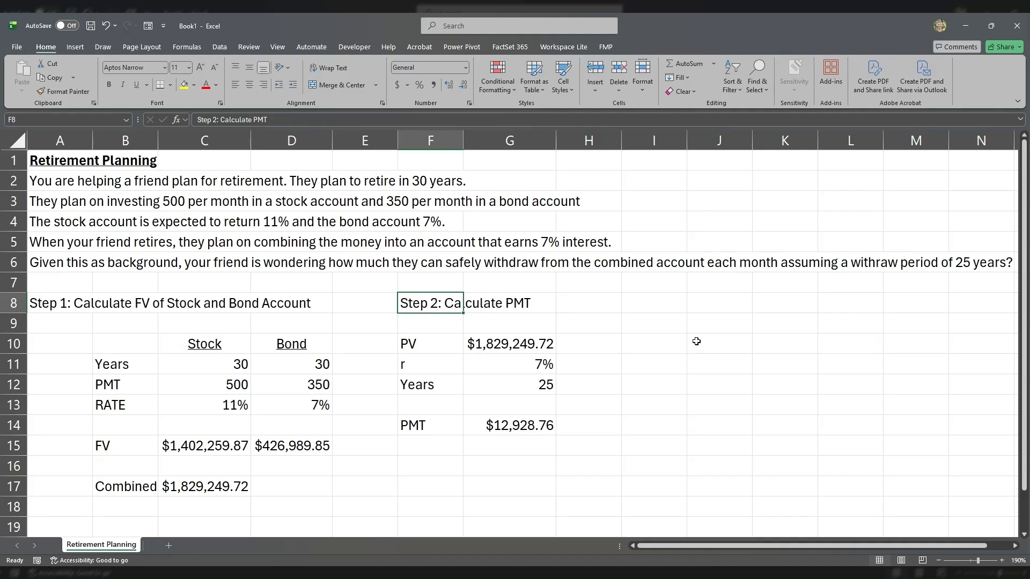
Step: Enter the withdrawal schedule headers Period, Beginning, Interest, Withdrawal and Ending Amount in J8:N8
{"action": "left_click", "coordinate": [708, 308]}
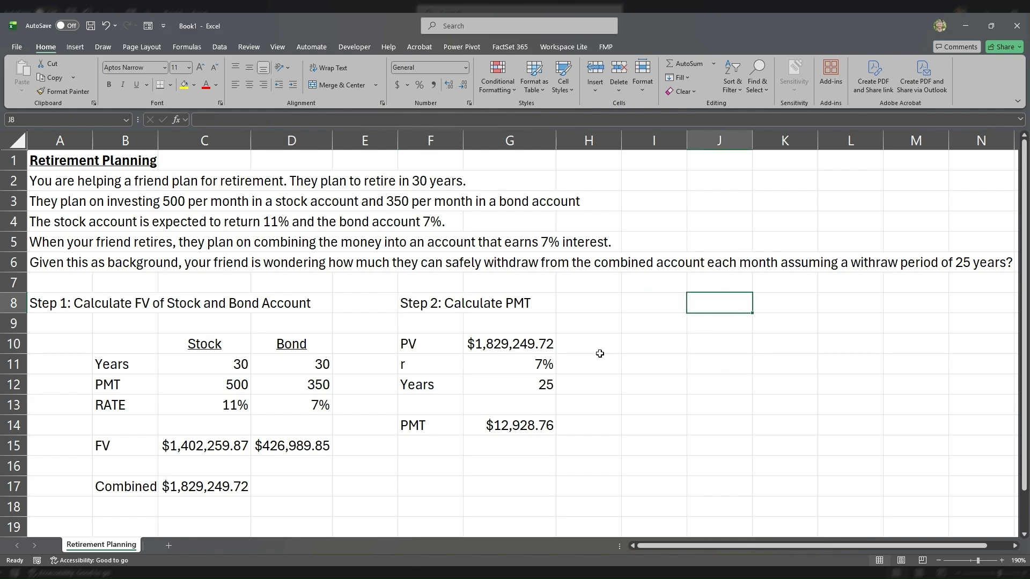
{"action": "type", "text": "Period"}
{"action": "key", "text": "Tab"}
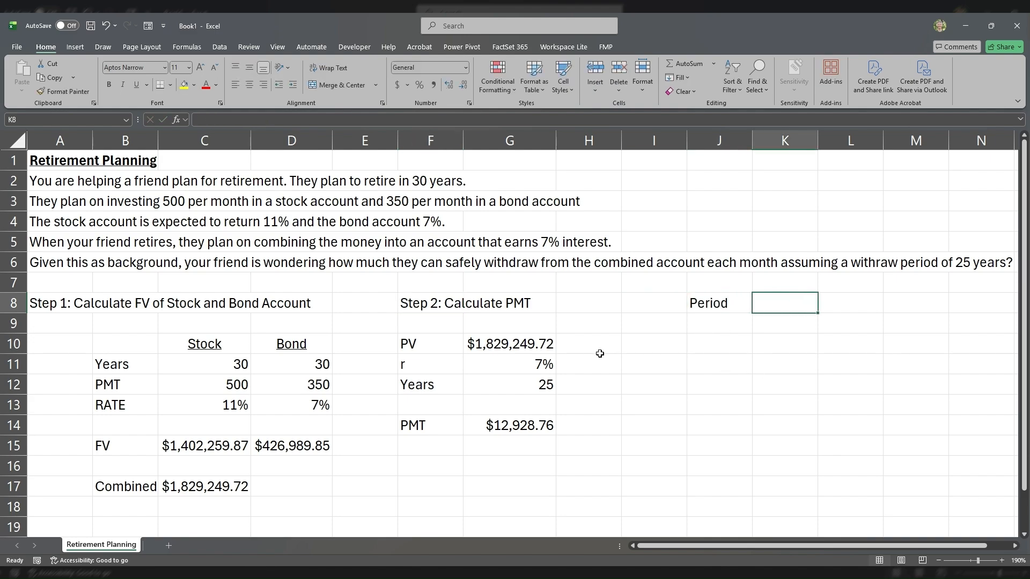
{"action": "type", "text": "Beginni"}
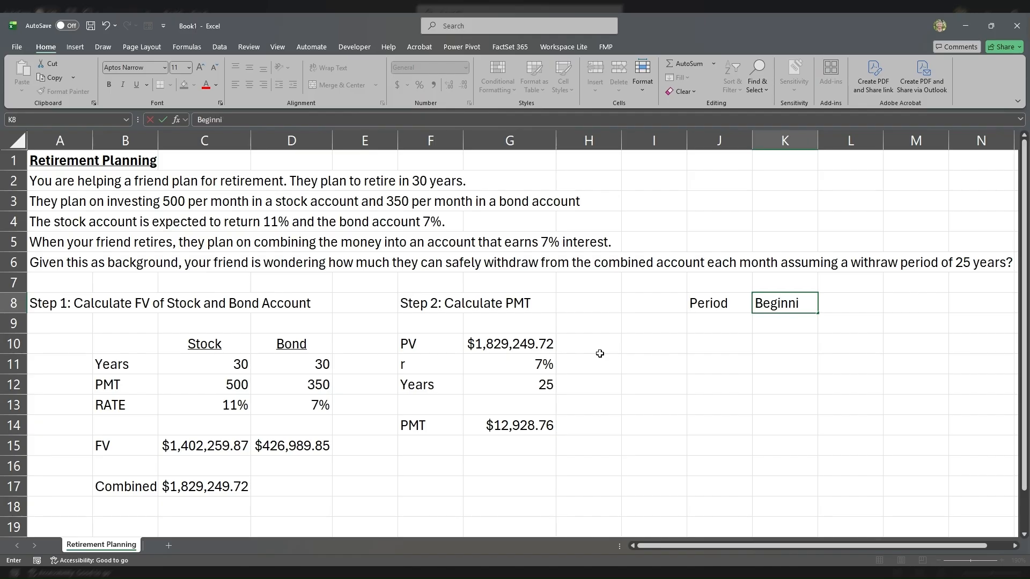
{"action": "type", "text": "ng"}
{"action": "key", "text": "Tab"}
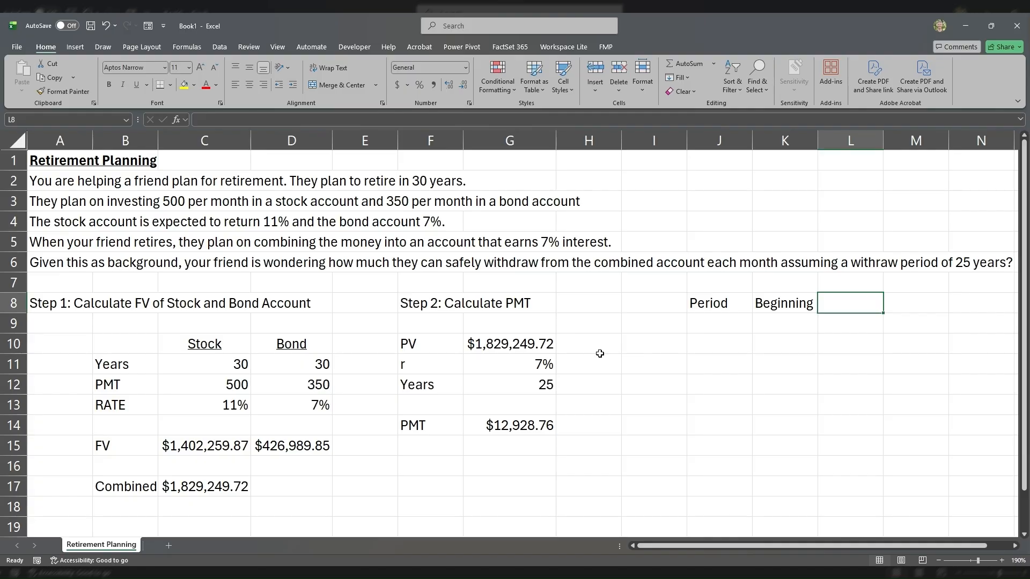
{"action": "type", "text": "Interest"}
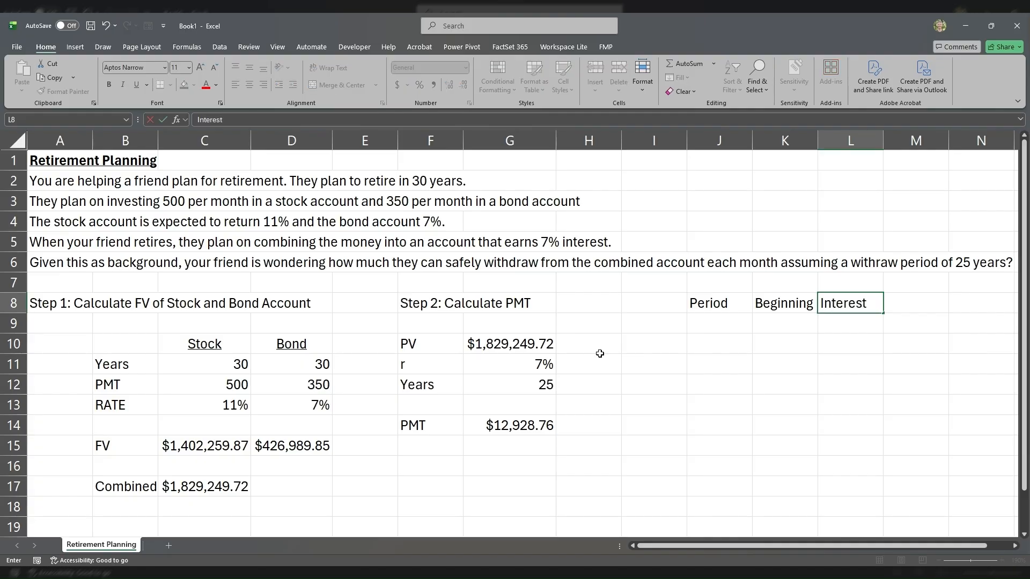
{"action": "key", "text": "Tab"}
{"action": "type", "text": "Withdrawal"}
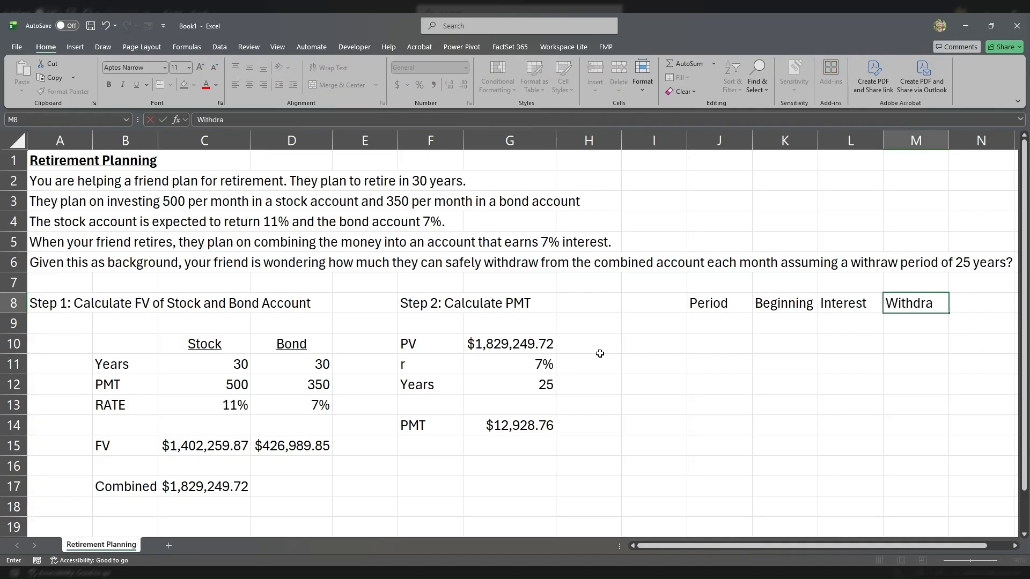
{"action": "key", "text": "Tab"}
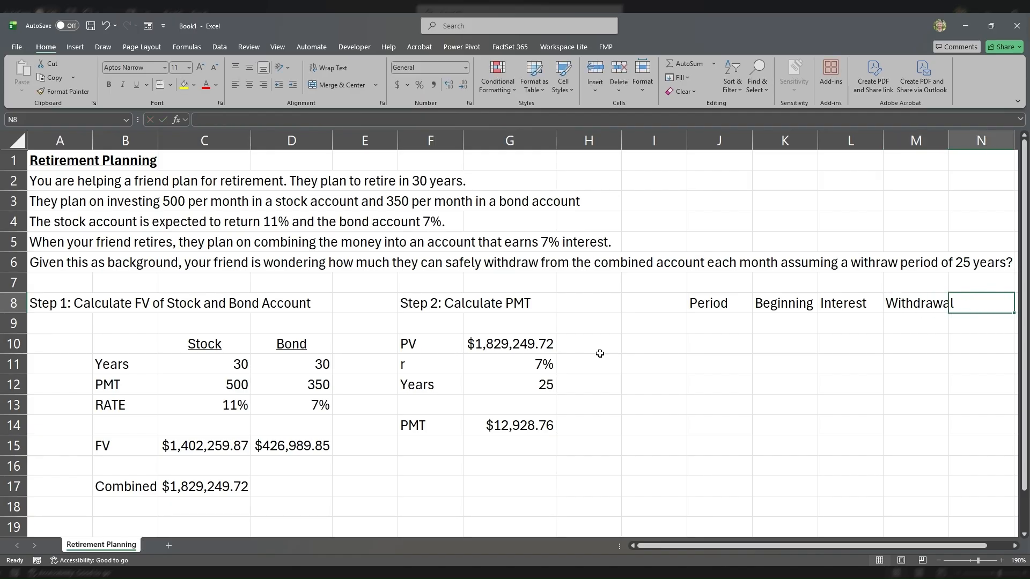
{"action": "key", "text": "Right"}
{"action": "key", "text": "Left"}
{"action": "type", "text": "Edn"}
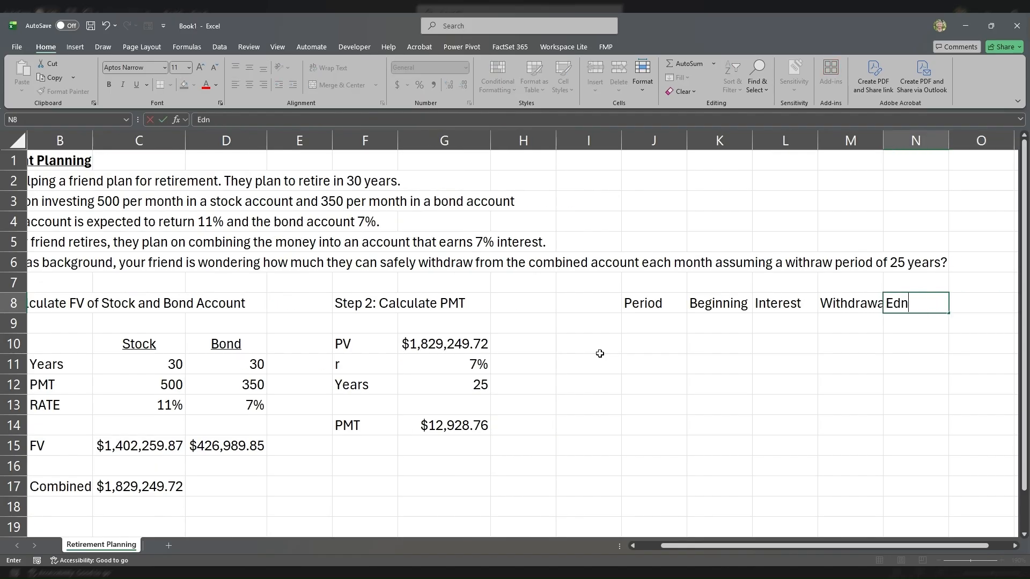
{"action": "type", "text": "ding Amount"}
{"action": "key", "text": "Return"}
Step: Enter period 1 in J9 and link its beginning balance in K9 to the PV with =G10
{"action": "key", "text": "Left"}
{"action": "key", "text": "Left"}
{"action": "key", "text": "Left"}
{"action": "key", "text": "Left"}
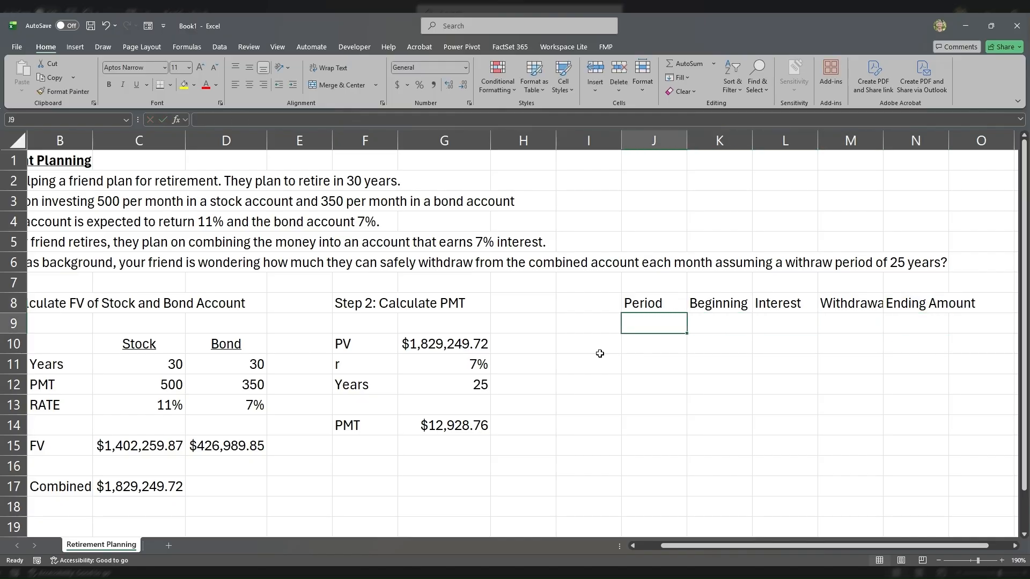
{"action": "type", "text": "1"}
{"action": "key", "text": "Tab"}
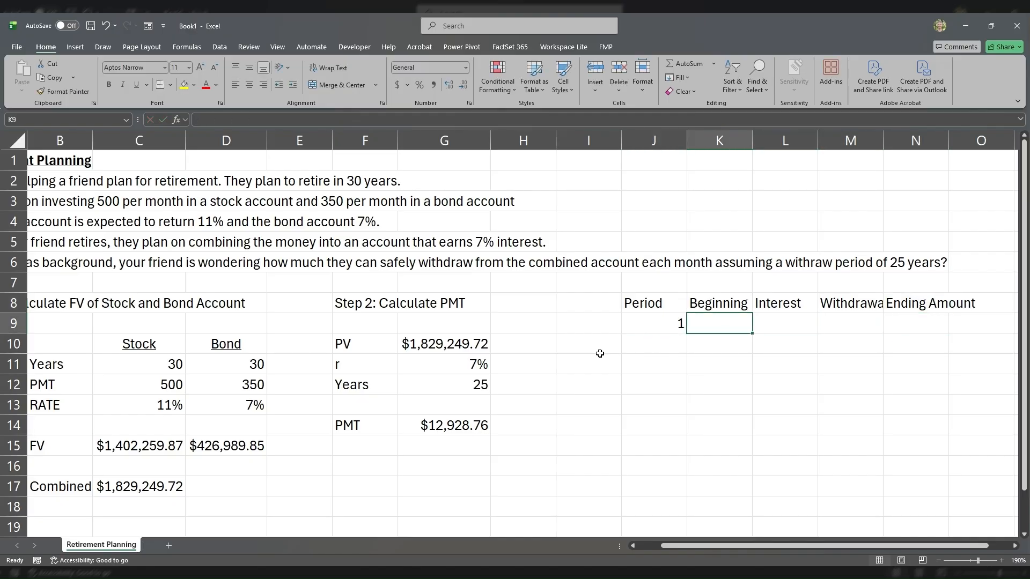
{"action": "type", "text": "="}
{"action": "key", "text": "Left"}
{"action": "key", "text": "Left"}
{"action": "key", "text": "Left"}
{"action": "key", "text": "Left"}
{"action": "key", "text": "Down"}
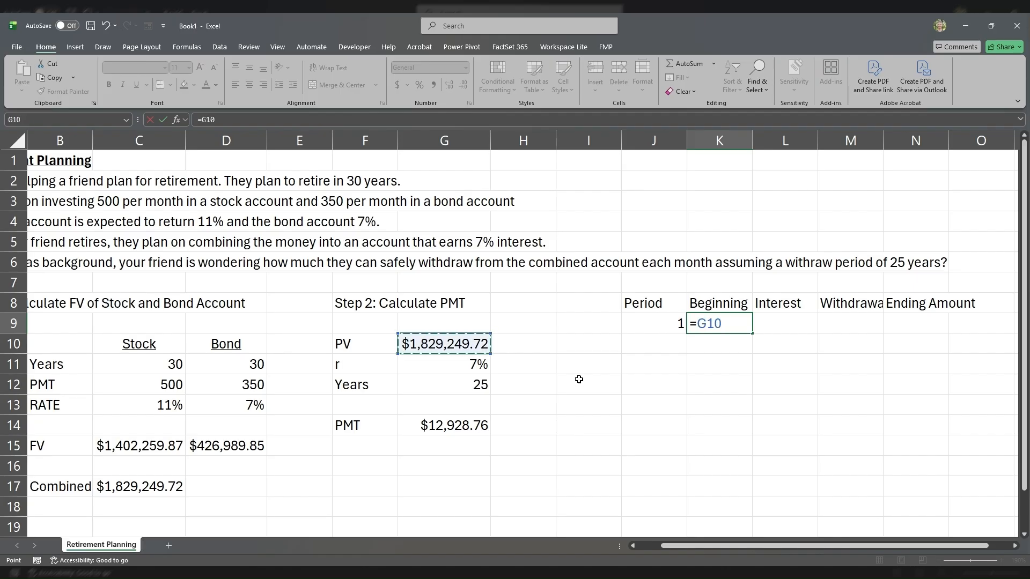
{"action": "key", "text": "Return"}
Step: Calculate the first period's interest in L9 with the formula =K9*$G$11/12
{"action": "key", "text": "Up"}
{"action": "key", "text": "Right"}
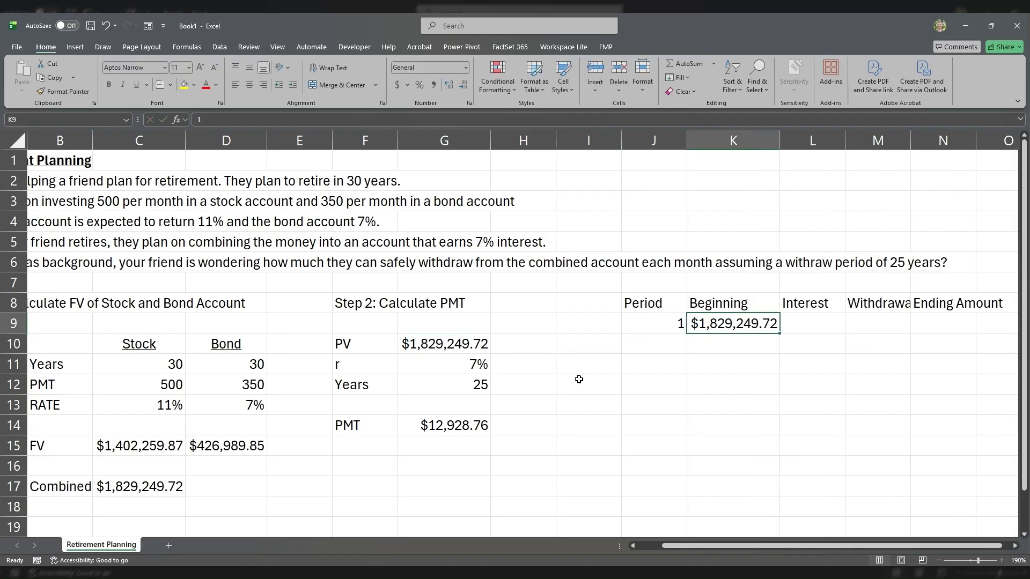
{"action": "key", "text": "Right"}
{"action": "type", "text": "="}
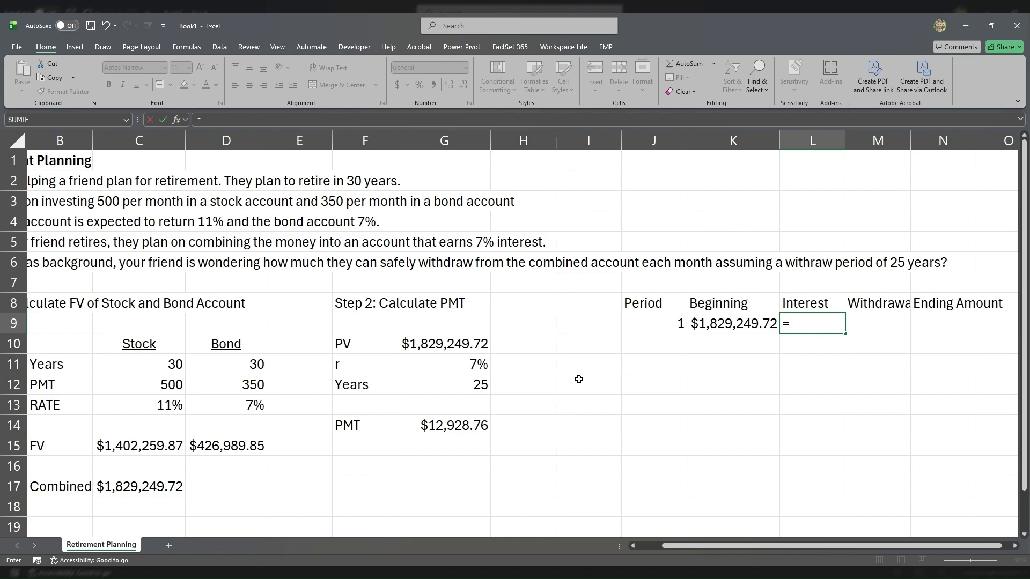
{"action": "key", "text": "Left"}
{"action": "type", "text": "*"}
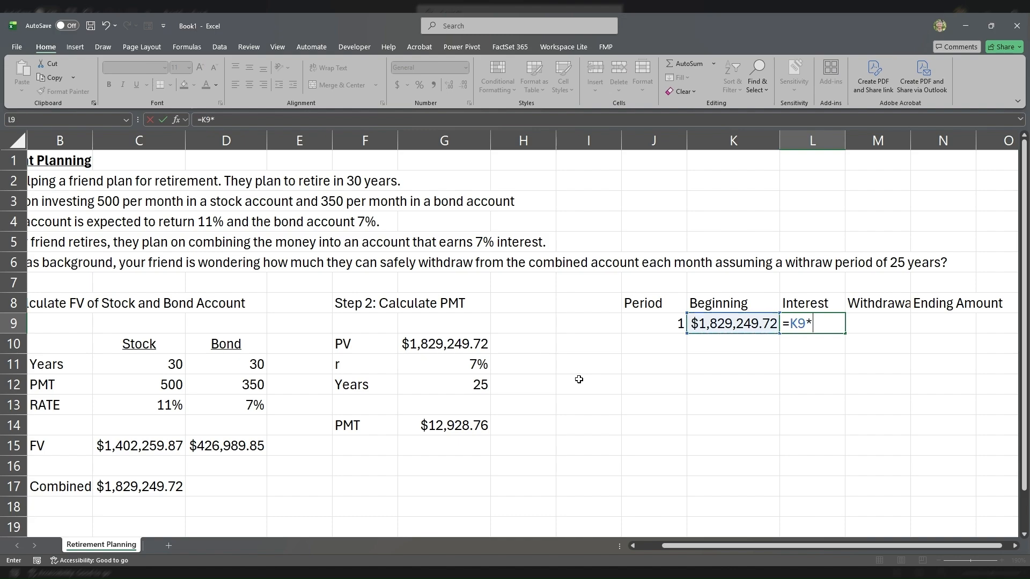
{"action": "left_click", "coordinate": [465, 364]}
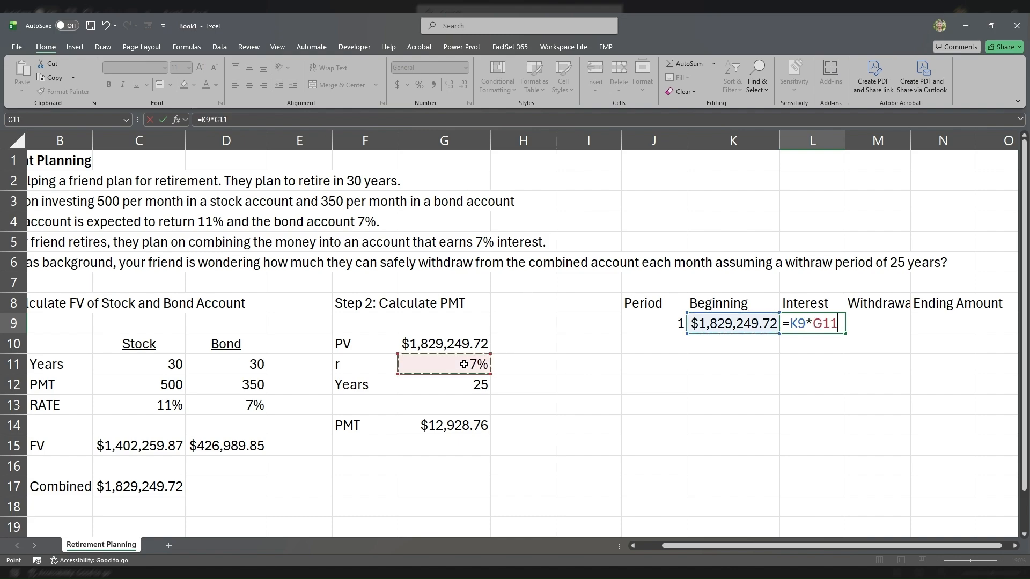
{"action": "key", "text": "F4"}
{"action": "type", "text": "/12"}
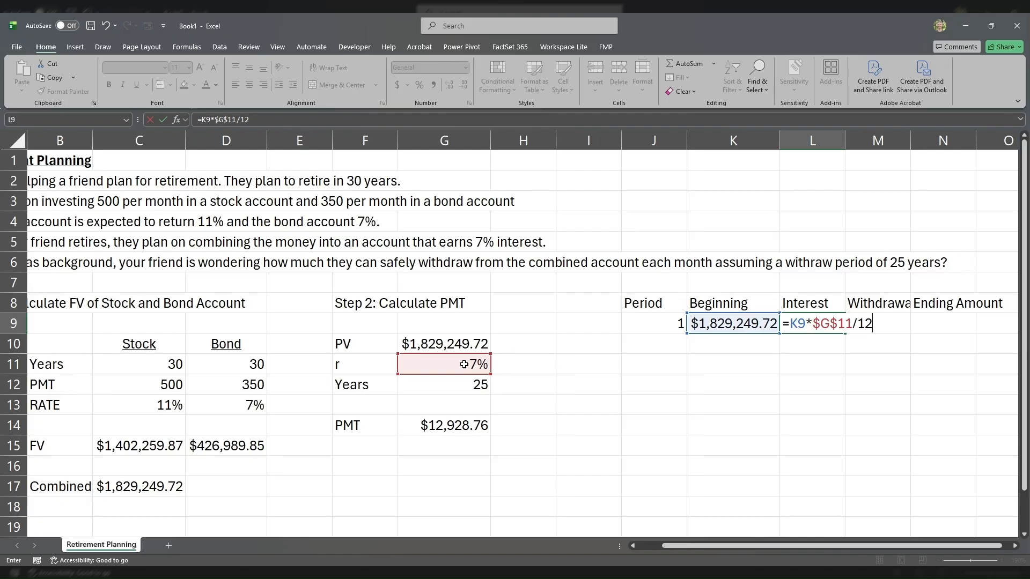
{"action": "key", "text": "Return"}
Step: Link the first period's withdrawal in M9 to the calculated payment with the absolute reference =$G$14
{"action": "key", "text": "Up"}
{"action": "key", "text": "Right"}
{"action": "key", "text": "Right"}
{"action": "key", "text": "Left"}
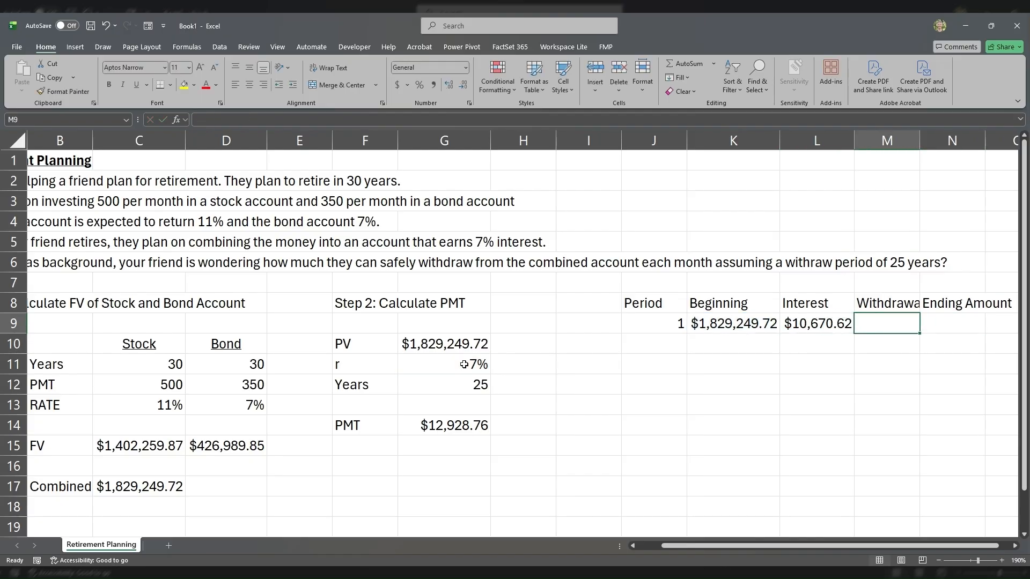
{"action": "type", "text": "="}
{"action": "left_click", "coordinate": [440, 427]}
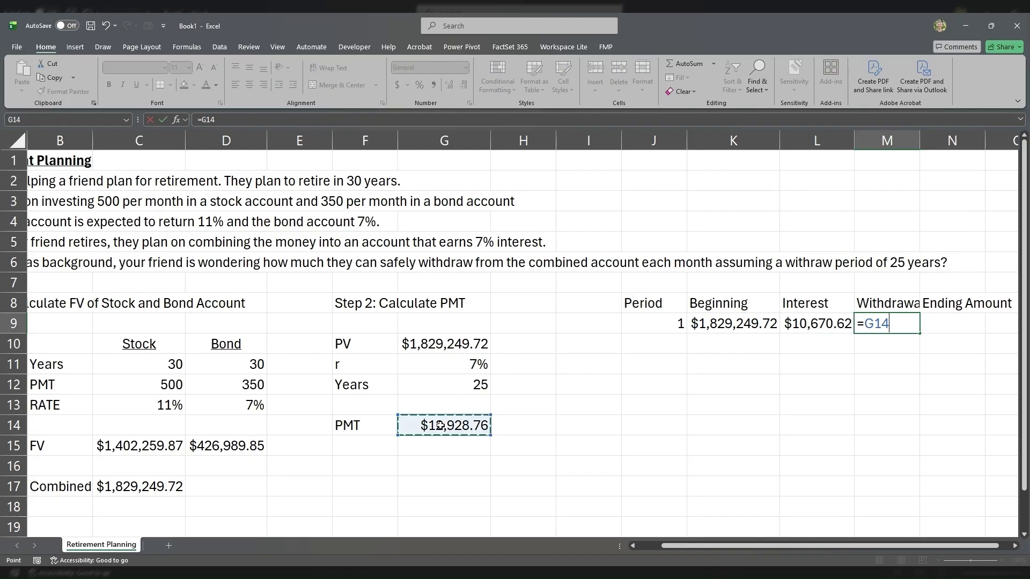
{"action": "key", "text": "F4"}
{"action": "key", "text": "Tab"}
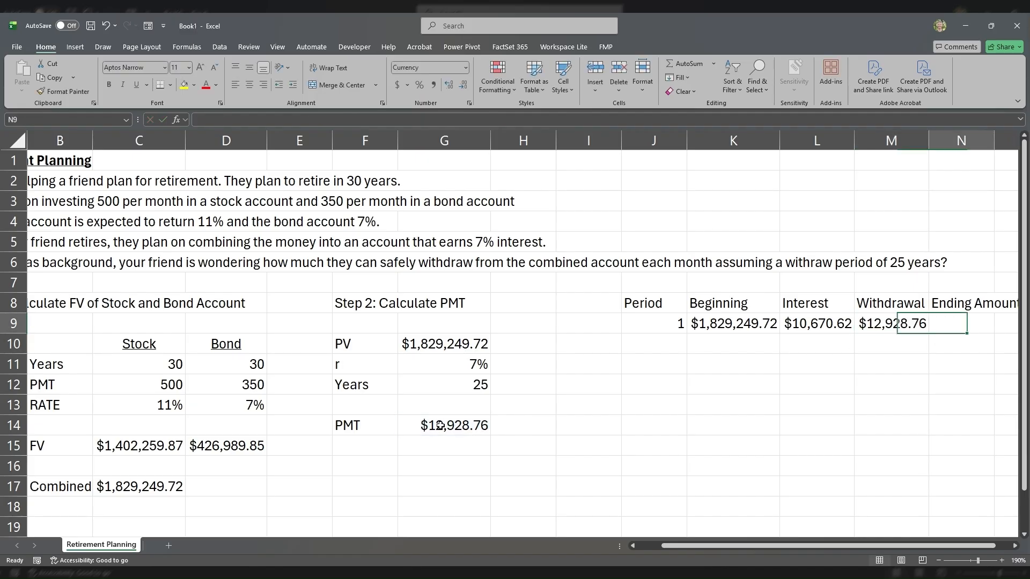
Step: Calculate the first period's ending amount in N9 with the formula =K9-M9+L9
{"action": "type", "text": "="}
{"action": "key", "text": "Left"}
{"action": "key", "text": "Left"}
{"action": "key", "text": "Left"}
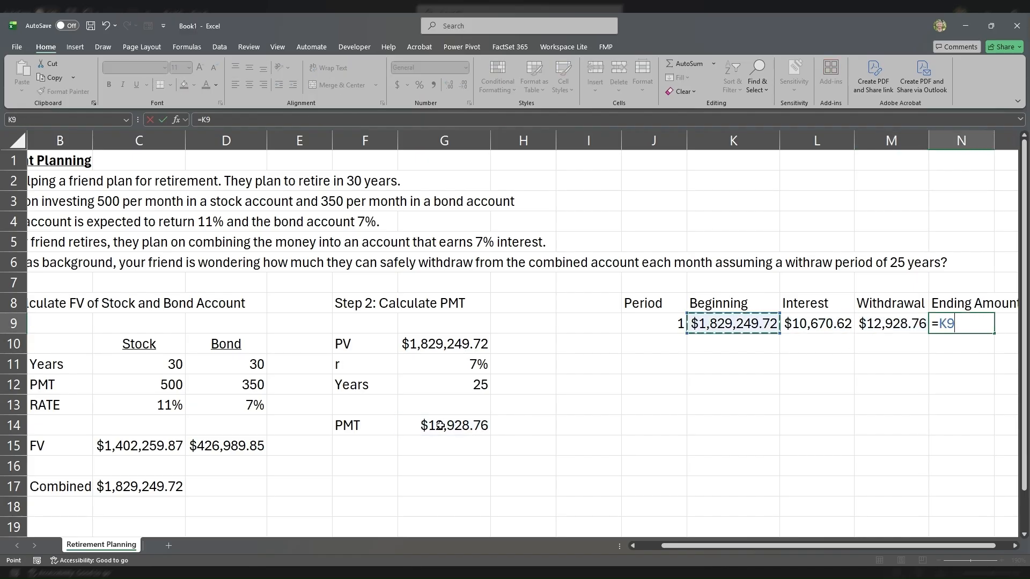
{"action": "type", "text": "-"}
{"action": "key", "text": "Left"}
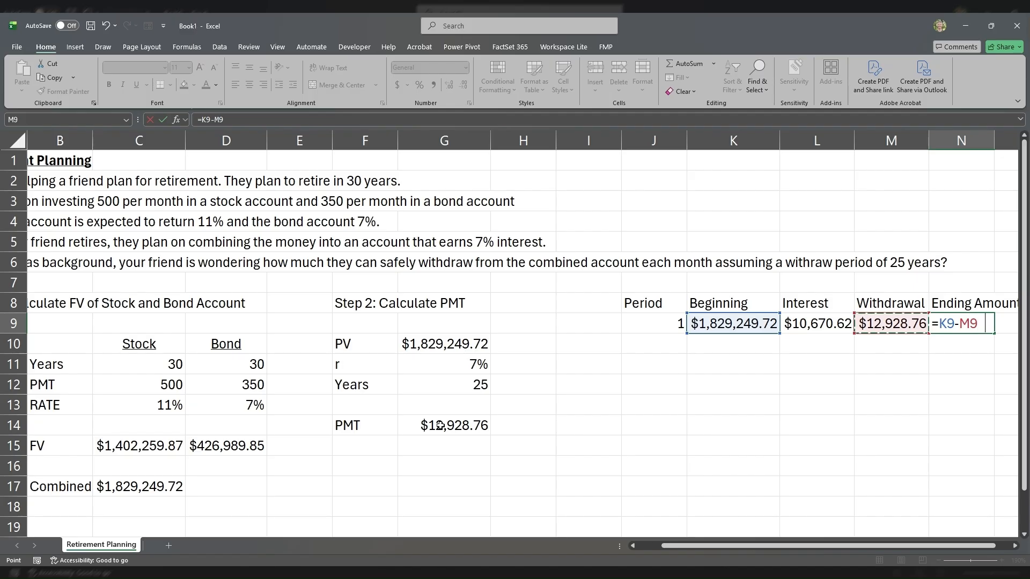
{"action": "type", "text": "+"}
{"action": "key", "text": "Left"}
{"action": "key", "text": "Left"}
{"action": "key", "text": "ctrl+Return"}
Step: Increment the period number in J10 with the formula =J9+1
{"action": "key", "text": "Left"}
{"action": "key", "text": "Left"}
{"action": "key", "text": "Left"}
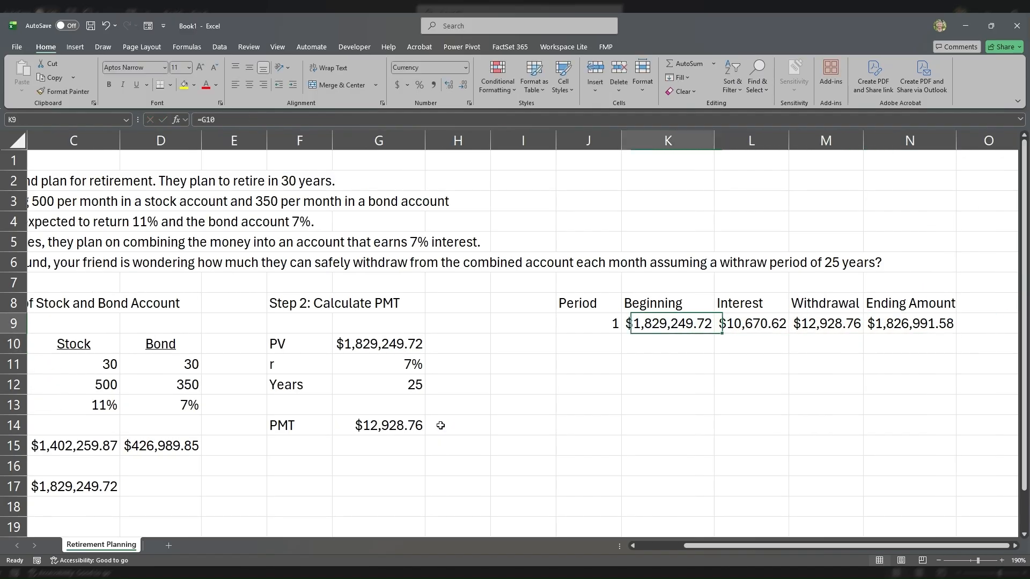
{"action": "key", "text": "Left"}
{"action": "key", "text": "Down"}
{"action": "type", "text": "="}
{"action": "key", "text": "Up"}
{"action": "type", "text": "+1"}
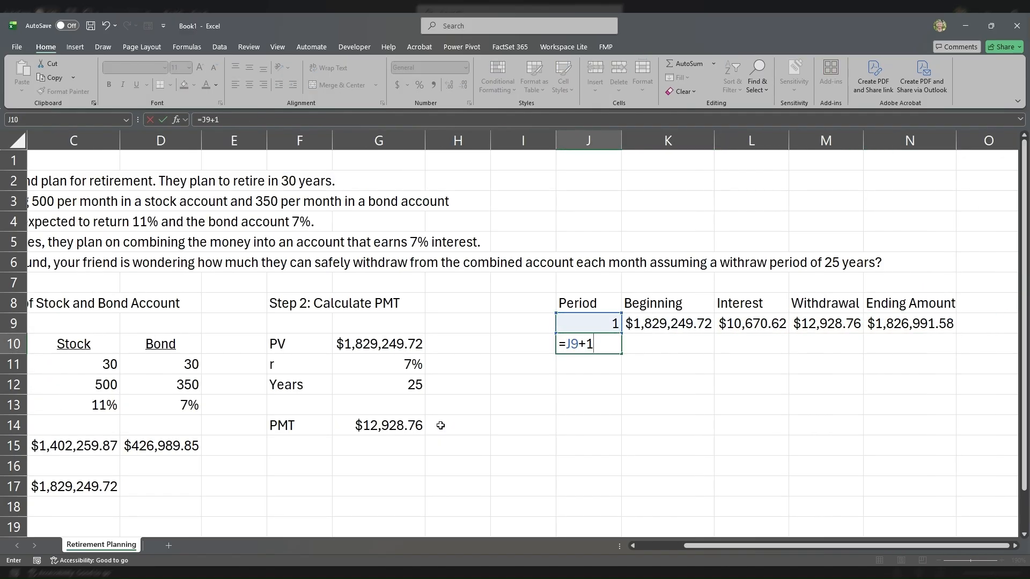
{"action": "key", "text": "ctrl+Return"}
Step: Link the second period's beginning balance in K10 to the first period's ending amount with =N9
{"action": "key", "text": "Right"}
{"action": "key", "text": "Up"}
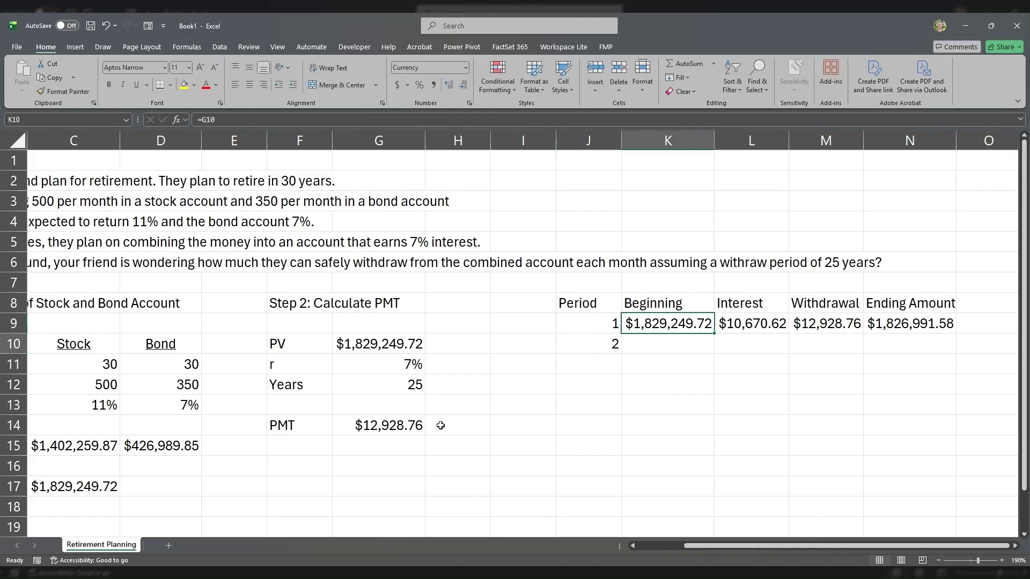
{"action": "key", "text": "Down"}
{"action": "type", "text": "="}
{"action": "key", "text": "Up"}
{"action": "key", "text": "Right"}
{"action": "key", "text": "Right"}
{"action": "key", "text": "Right"}
{"action": "key", "text": "Tab"}
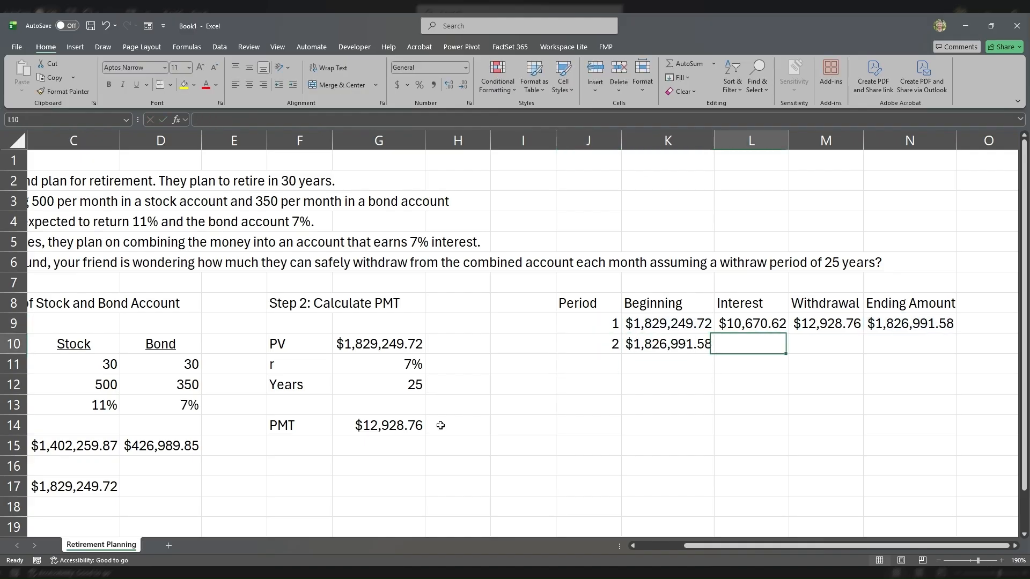
Step: Copy the first period's interest, withdrawal and ending amount formulas from L9:N9 into the second period's row
{"action": "key", "text": "Up"}
{"action": "key", "text": "shift+Right"}
{"action": "key", "text": "shift+Right"}
{"action": "key", "text": "ctrl+c"}
{"action": "key", "text": "Down"}
{"action": "key", "text": "ctrl+v"}
{"action": "key", "text": "Left"}
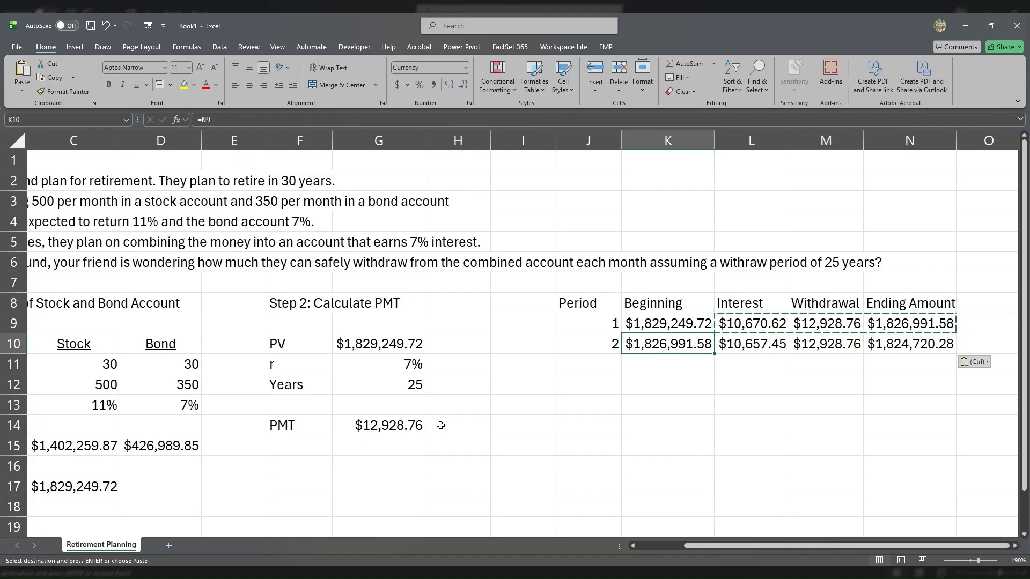
{"action": "key", "text": "Left"}
{"action": "key", "text": "shift+Right"}
{"action": "key", "text": "shift+Right"}
{"action": "key", "text": "shift+Right"}
{"action": "key", "text": "shift+Right"}
{"action": "key", "text": "ctrl+c"}
Step: Work out the number of monthly periods in J4 with =25*12, then clear the cell
{"action": "key", "text": "Up"}
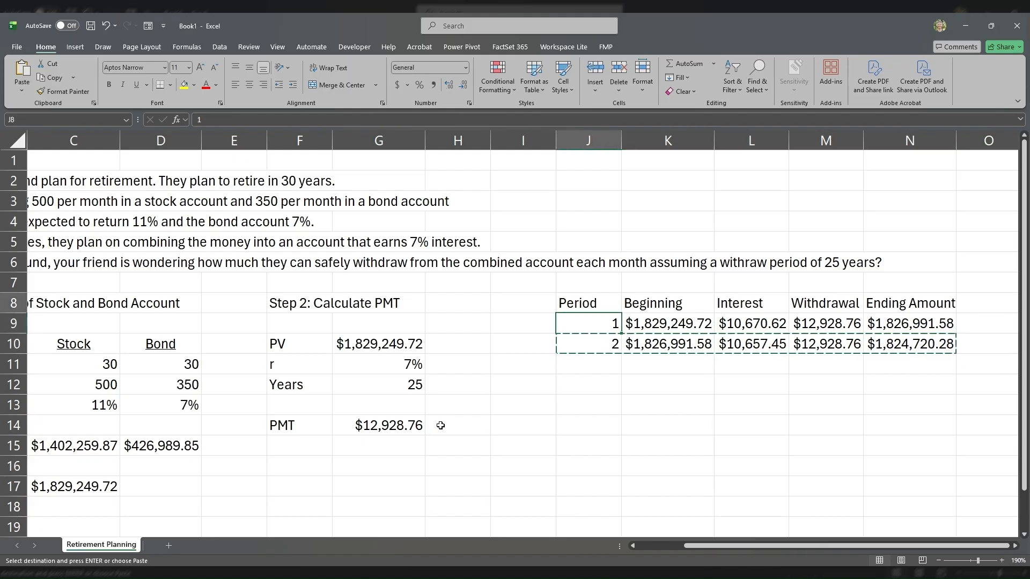
{"action": "key", "text": "Up"}
{"action": "key", "text": "Up"}
{"action": "key", "text": "Up"}
{"action": "key", "text": "Up"}
{"action": "key", "text": "Up"}
{"action": "type", "text": "="}
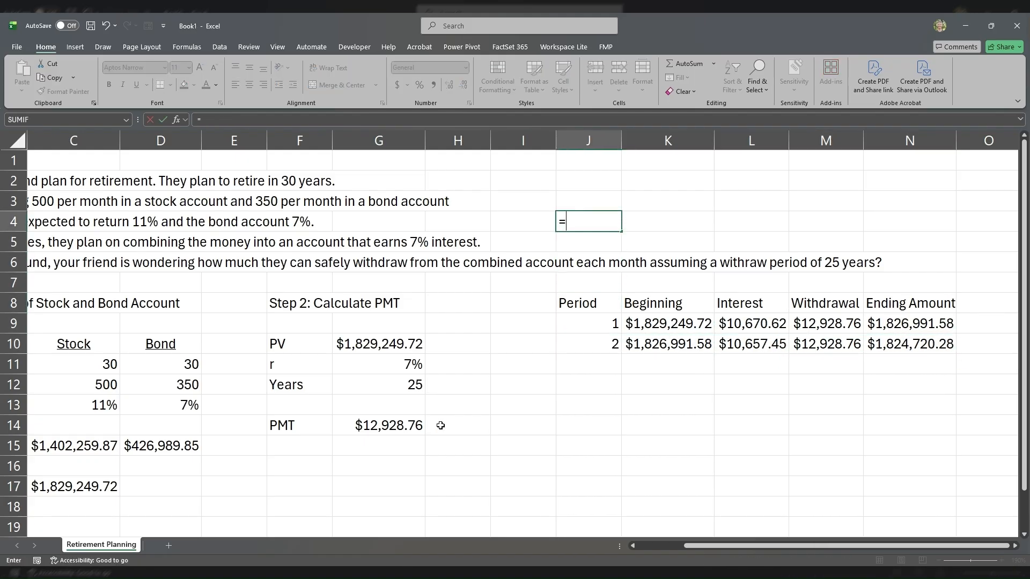
{"action": "type", "text": "25*12"}
{"action": "key", "text": "Return"}
{"action": "key", "text": "Up"}
{"action": "key", "text": "Delete"}
{"action": "key", "text": "Down"}
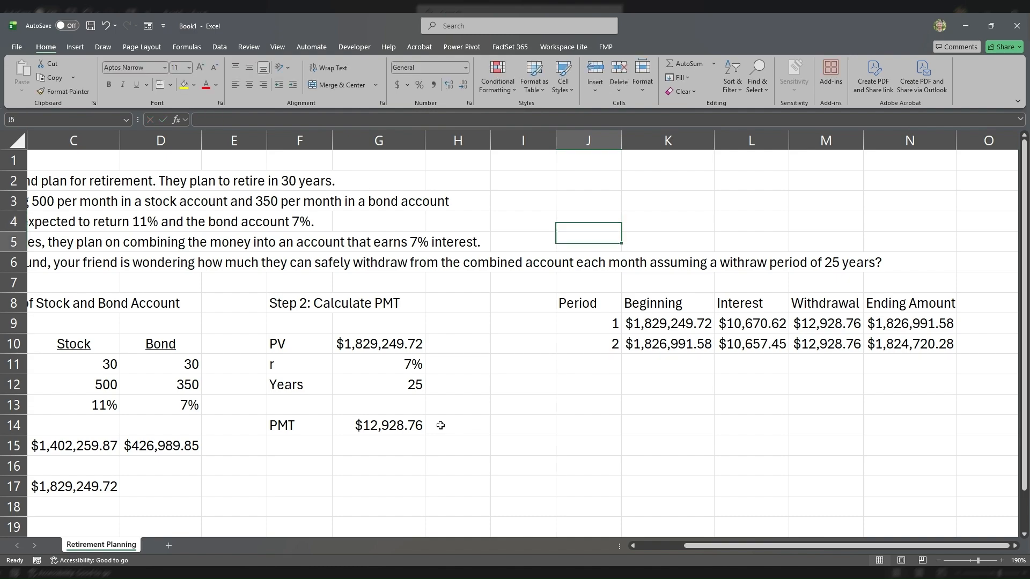
Step: Copy the second period's row J10:N10 down the schedule through row 334
{"action": "key", "text": "Down"}
{"action": "key", "text": "Down"}
{"action": "key", "text": "Down"}
{"action": "key", "text": "Down"}
{"action": "key", "text": "Down"}
{"action": "key", "text": "shift+Right"}
{"action": "key", "text": "shift+Right"}
{"action": "key", "text": "shift+Right"}
{"action": "key", "text": "shift+Right"}
{"action": "key", "text": "ctrl+c"}
{"action": "key", "text": "Down"}
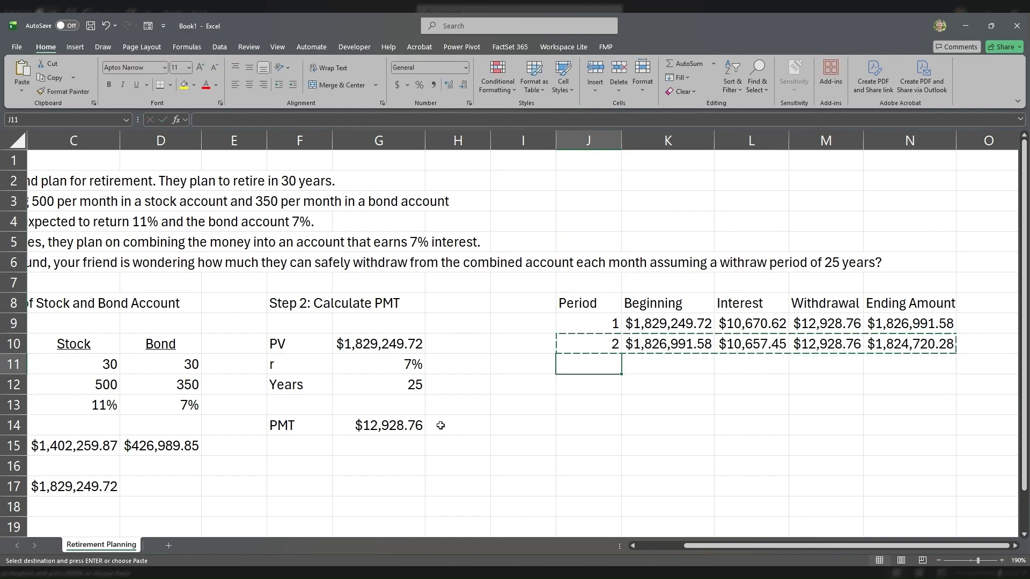
{"action": "key", "text": "shift+Down"}
{"action": "key", "text": "shift+Down"}
{"action": "key", "text": "shift+Down"}
{"action": "key", "text": "shift+Down"}
{"action": "key", "text": "shift+Down"}
{"action": "key", "text": "shift+Down"}
{"action": "key", "text": "shift+Down"}
{"action": "key", "text": "shift+Down"}
{"action": "key", "text": "shift+Down"}
{"action": "key", "text": "shift+Down"}
{"action": "key", "text": "shift+Down"}
{"action": "key", "text": "shift+Down"}
{"action": "key", "text": "shift+Down"}
{"action": "key", "text": "shift+Down"}
{"action": "key", "text": "shift+Down"}
{"action": "key", "text": "shift+Down"}
{"action": "key", "text": "shift+Down"}
{"action": "key", "text": "shift+Down"}
{"action": "key", "text": "shift+Down"}
{"action": "key", "text": "shift+Down"}
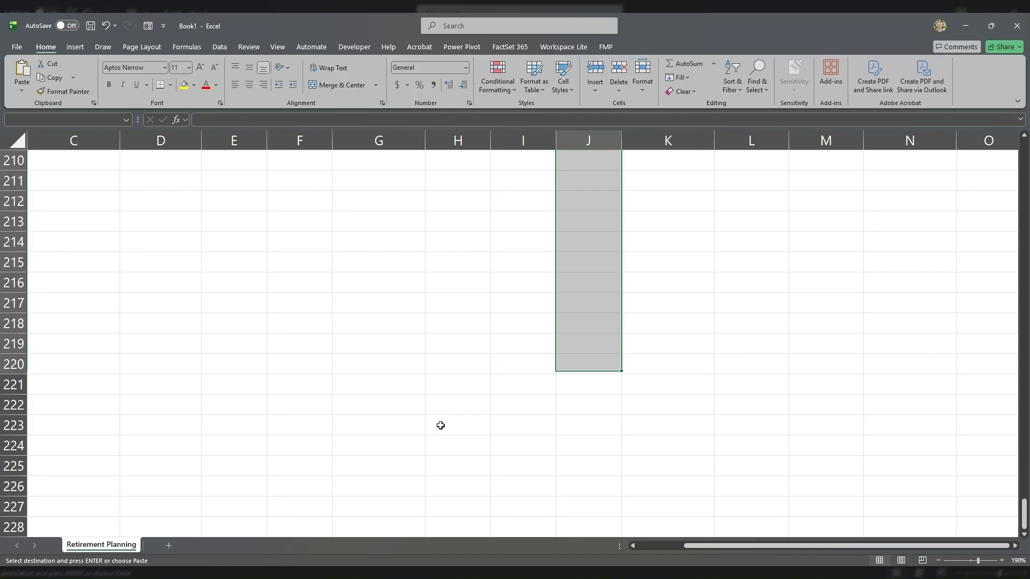
{"action": "key", "text": "shift+Down"}
{"action": "key", "text": "shift+Down"}
{"action": "key", "text": "shift+Down"}
{"action": "key", "text": "shift+Down"}
{"action": "key", "text": "shift+Down"}
{"action": "key", "text": "shift+Down"}
{"action": "key", "text": "shift+Down"}
{"action": "key", "text": "shift+Down"}
{"action": "key", "text": "shift+Down"}
{"action": "key", "text": "shift+Down"}
{"action": "key", "text": "shift+Down"}
{"action": "key", "text": "shift+Down"}
{"action": "key", "text": "shift+Down"}
{"action": "key", "text": "shift+Down"}
{"action": "key", "text": "shift+Down"}
{"action": "key", "text": "shift+Down"}
{"action": "key", "text": "shift+Down"}
{"action": "key", "text": "shift+Down"}
{"action": "key", "text": "shift+Down"}
{"action": "key", "text": "shift+Down"}
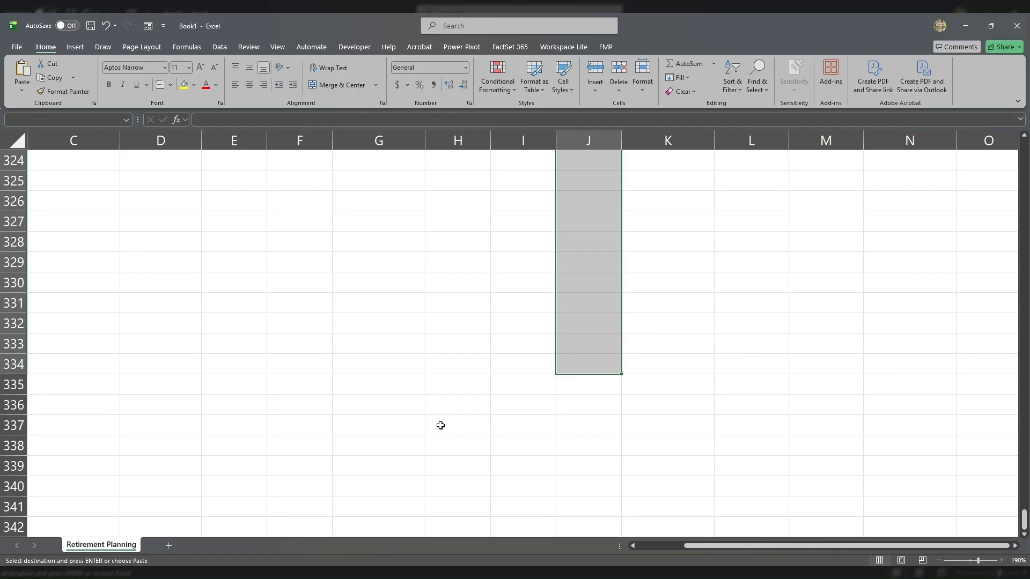
{"action": "key", "text": "ctrl+v"}
Step: Delete the schedule rows beyond period 300 in J309:N334 and check the final ending amount in N308
{"action": "key", "text": "ctrl+Down"}
{"action": "key", "text": "shift+Up"}
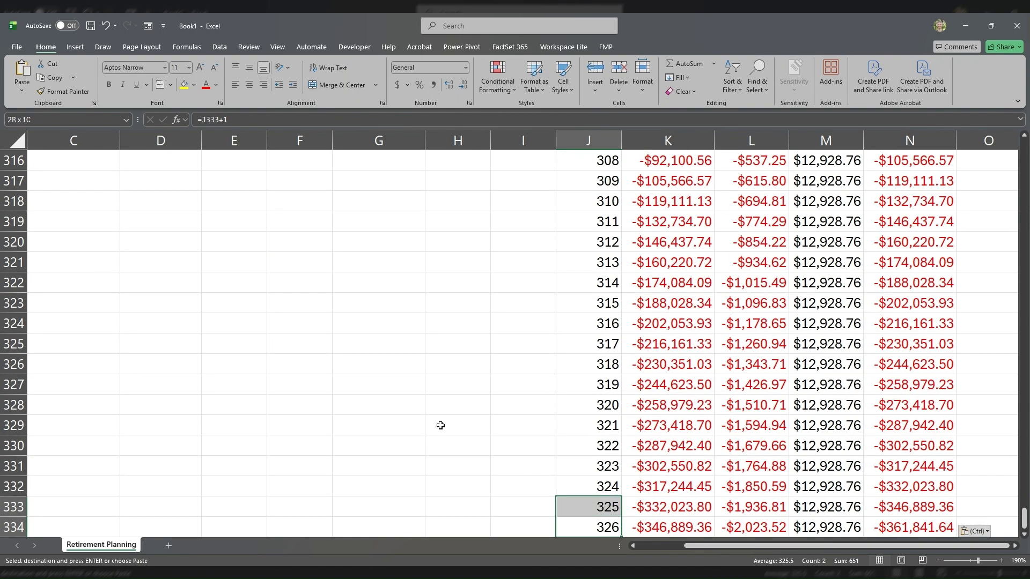
{"action": "key", "text": "shift+Up"}
{"action": "key", "text": "shift+Up"}
{"action": "key", "text": "shift+Up"}
{"action": "key", "text": "shift+Up"}
{"action": "key", "text": "shift+Up"}
{"action": "key", "text": "shift+Up"}
{"action": "key", "text": "shift+Up"}
{"action": "key", "text": "shift+Up"}
{"action": "key", "text": "shift+Up"}
{"action": "key", "text": "shift+Up"}
{"action": "key", "text": "shift+Up"}
{"action": "key", "text": "shift+Up"}
{"action": "key", "text": "shift+Up"}
{"action": "key", "text": "shift+Up"}
{"action": "key", "text": "shift+Up"}
{"action": "key", "text": "shift+Up"}
{"action": "key", "text": "shift+Up"}
{"action": "key", "text": "shift+Up"}
{"action": "key", "text": "shift+Up"}
{"action": "key", "text": "shift+Up"}
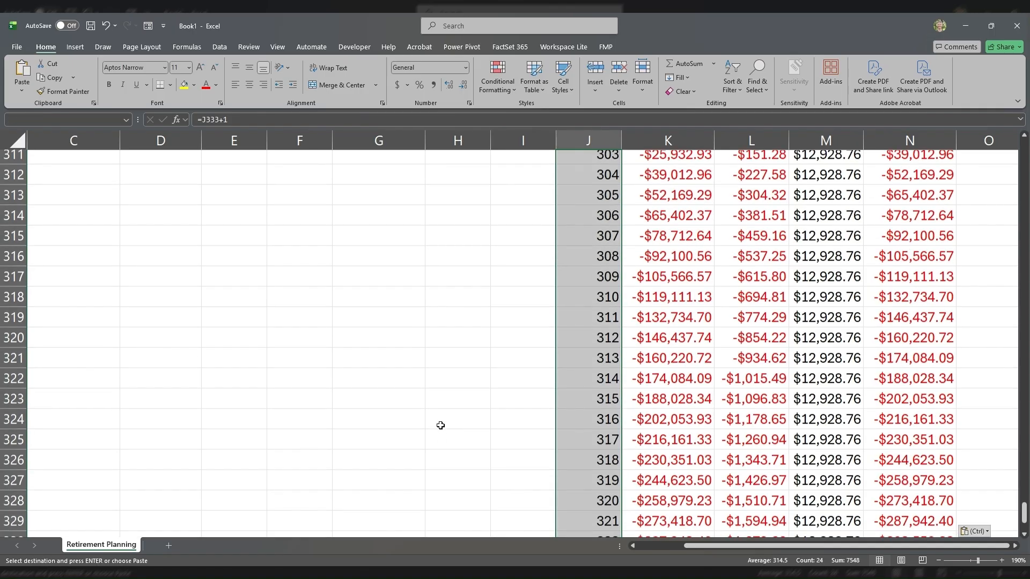
{"action": "key", "text": "shift+Up"}
{"action": "key", "text": "shift+Up"}
{"action": "key", "text": "ctrl+shift+Right"}
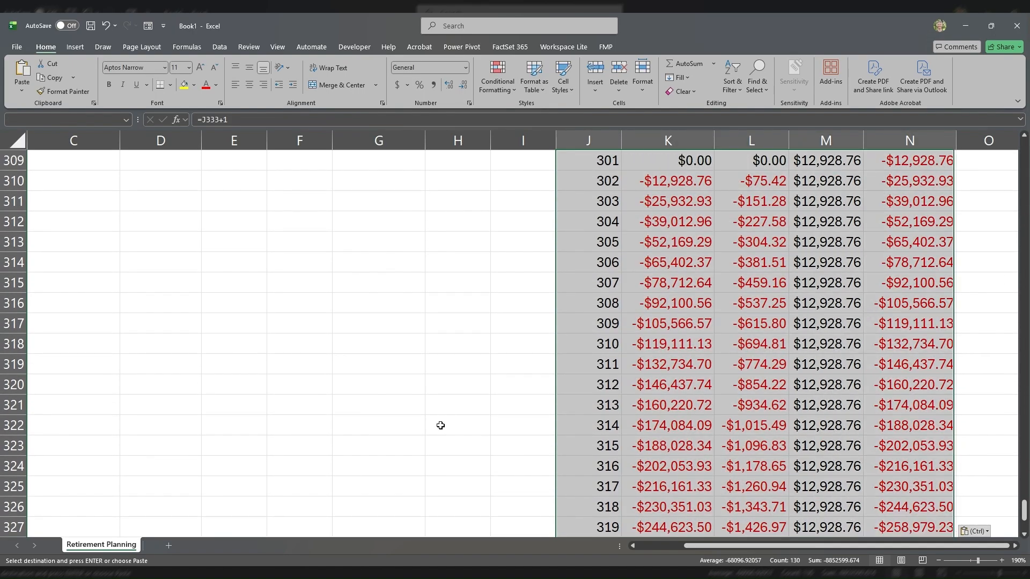
{"action": "key", "text": "Delete"}
{"action": "scroll", "coordinate": [701, 334], "scroll_direction": "up", "scroll_amount": 4}
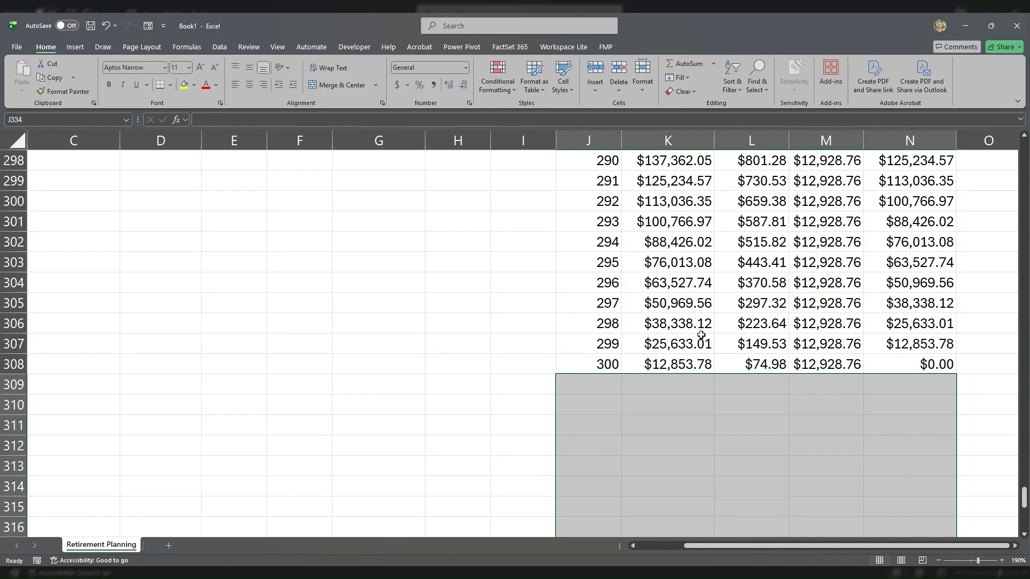
{"action": "left_click", "coordinate": [907, 364]}
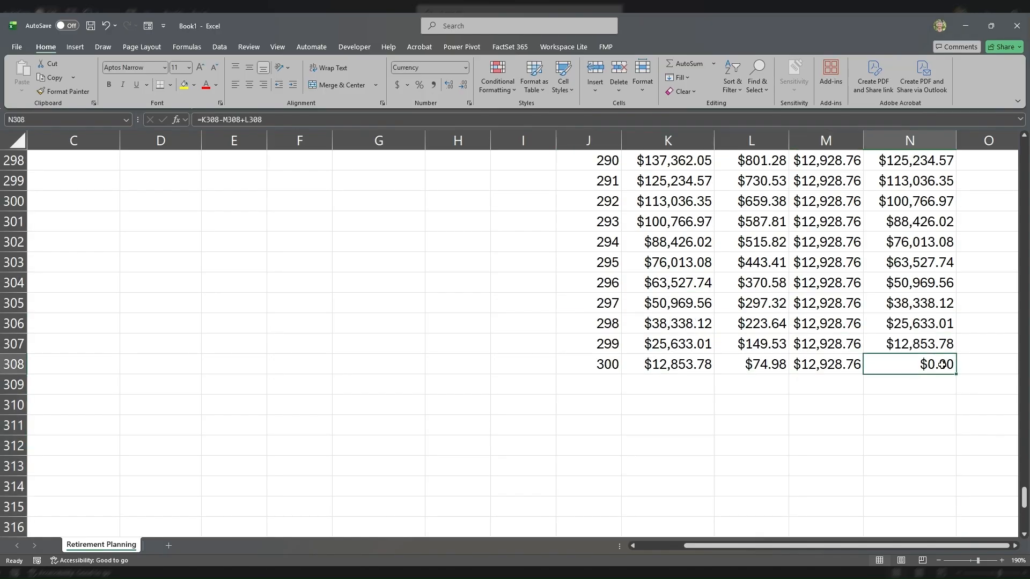
Step: Center and bold the withdrawal schedule headers in J8:N8
{"action": "key", "text": "ctrl+Up"}
{"action": "key", "text": "ctrl+Up"}
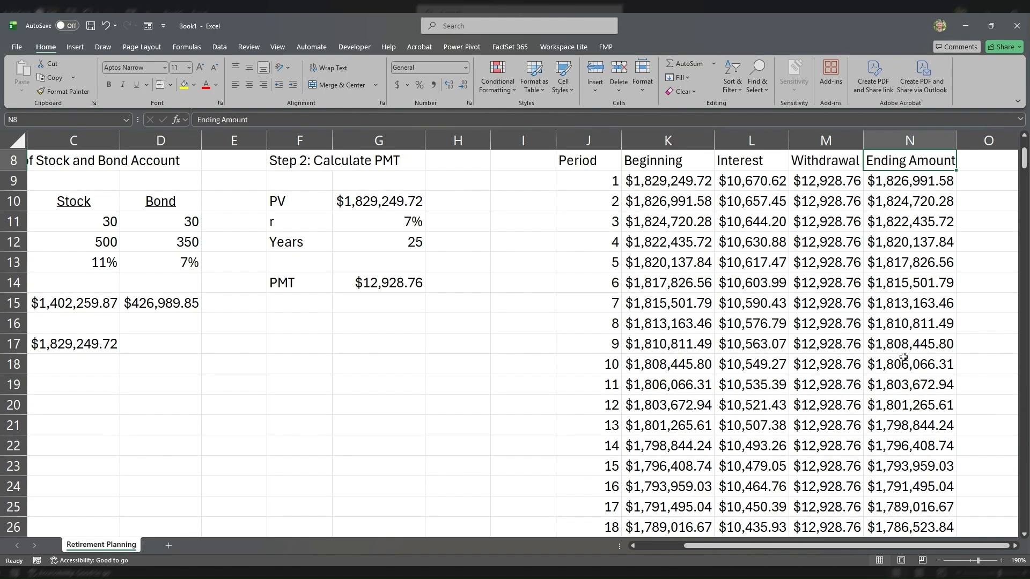
{"action": "left_click_drag", "start_coordinate": [591, 301], "coordinate": [880, 301]}
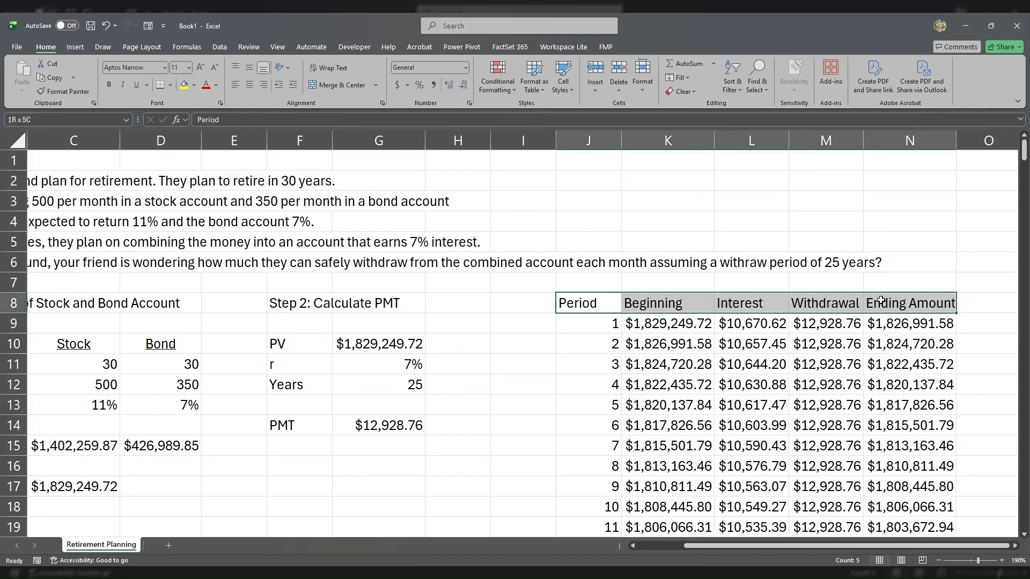
{"action": "left_click", "coordinate": [294, 177]}
{"action": "left_click_drag", "start_coordinate": [590, 302], "coordinate": [883, 296]}
{"action": "left_click", "coordinate": [249, 87]}
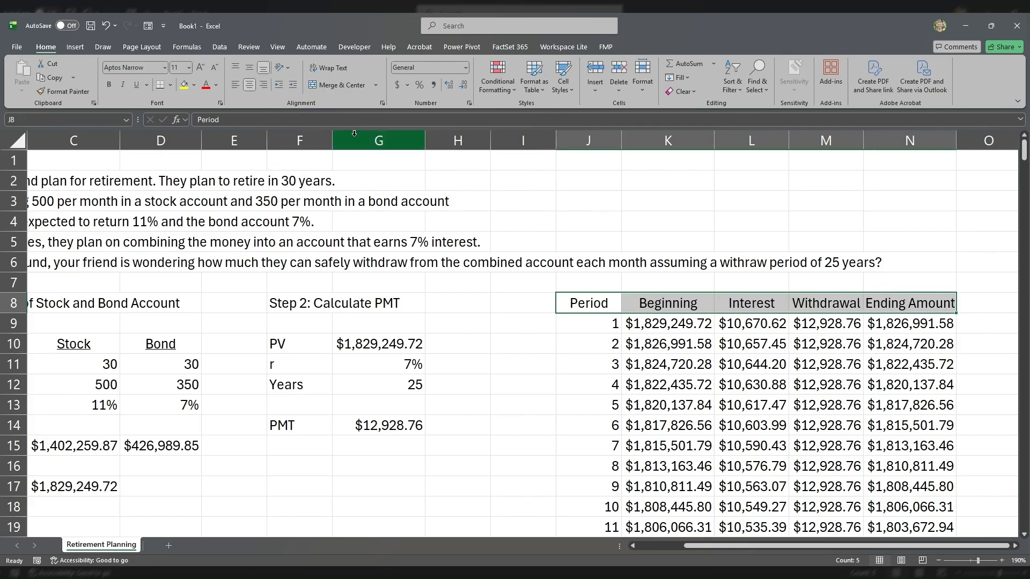
{"action": "left_click", "coordinate": [109, 85]}
Step: Review the first period's beginning, interest, withdrawal and ending amount formulas in row 9 against the PV and PMT cells
{"action": "left_click", "coordinate": [589, 325]}
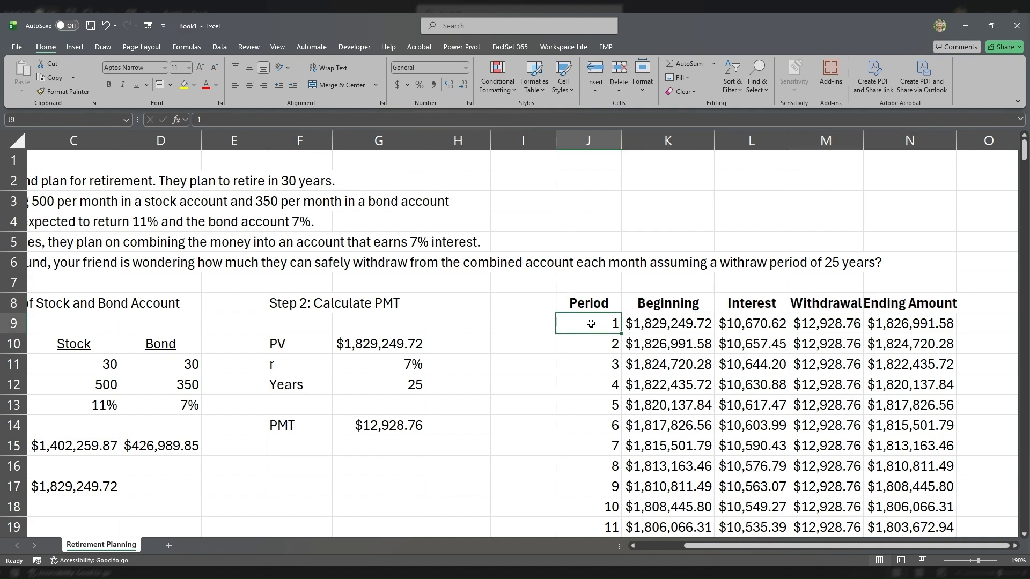
{"action": "left_click", "coordinate": [280, 181]}
{"action": "left_click", "coordinate": [655, 324]}
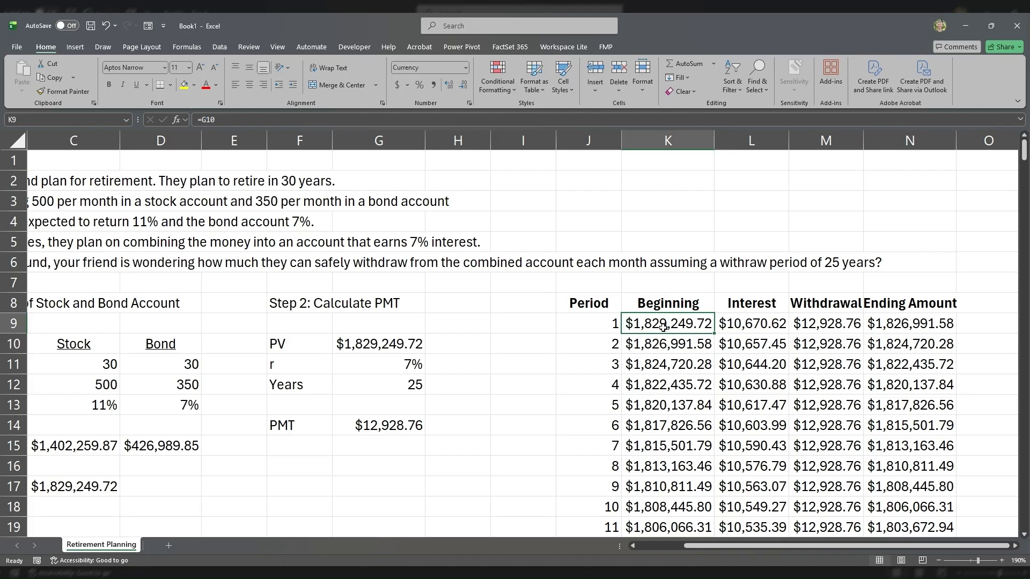
{"action": "left_click", "coordinate": [349, 343]}
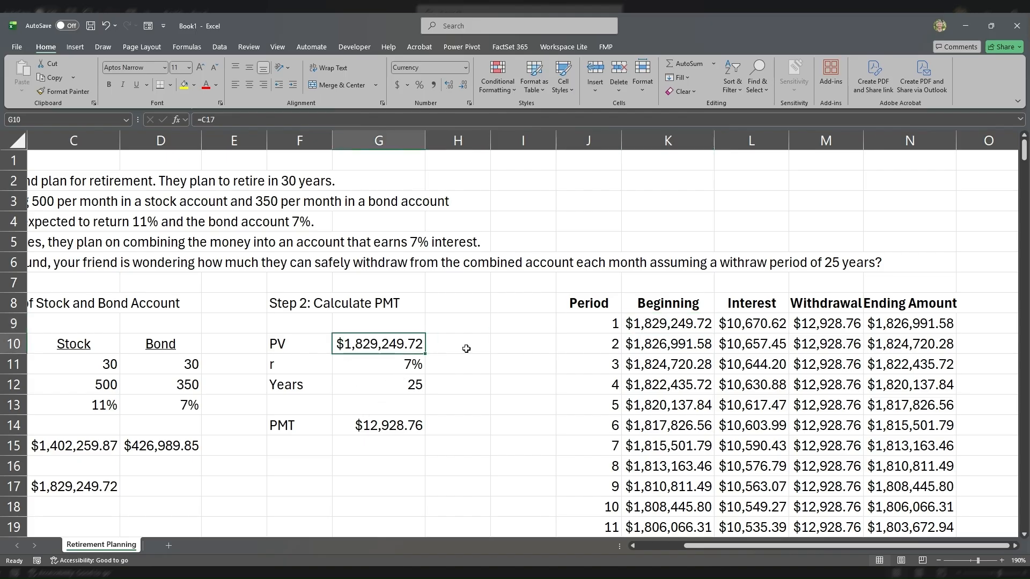
{"action": "left_click", "coordinate": [670, 320]}
{"action": "left_click", "coordinate": [744, 321]}
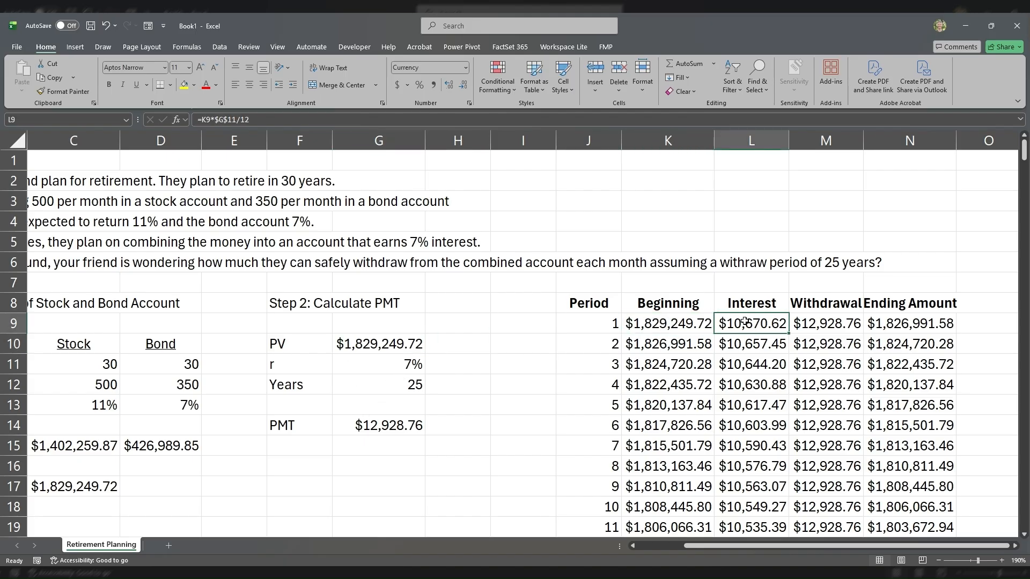
{"action": "double_click", "coordinate": [752, 325]}
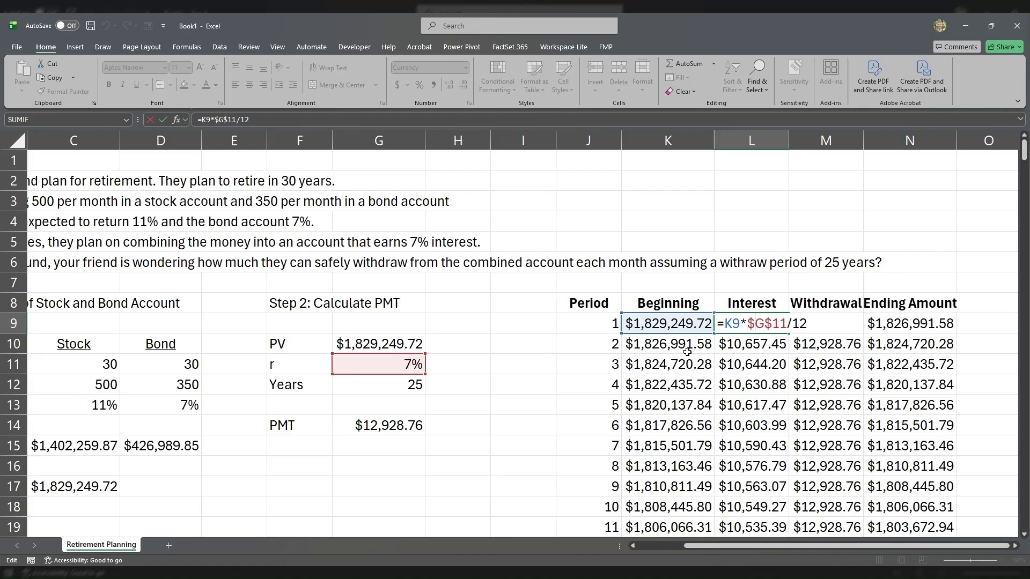
{"action": "key", "text": "Return"}
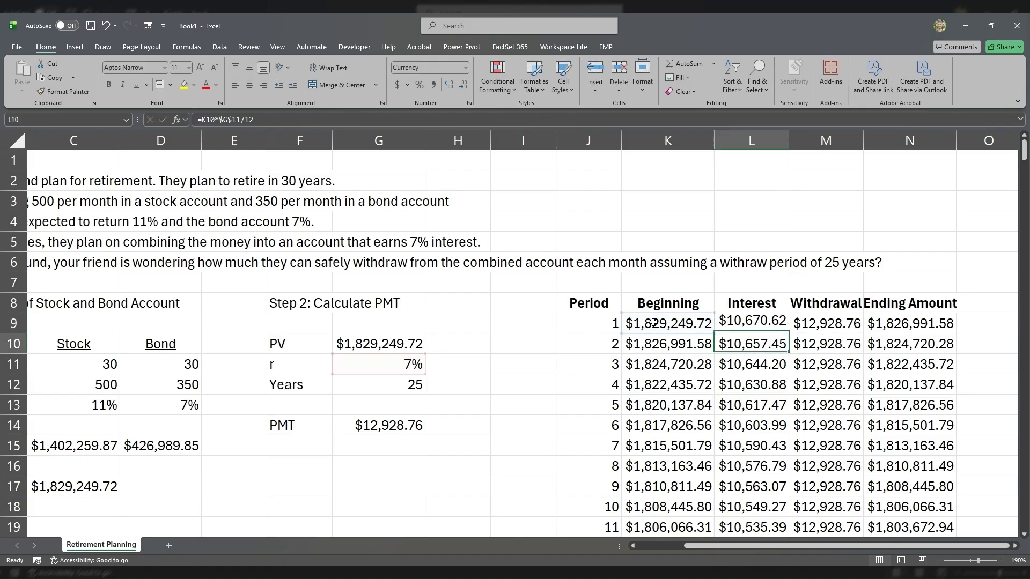
{"action": "left_click", "coordinate": [819, 321]}
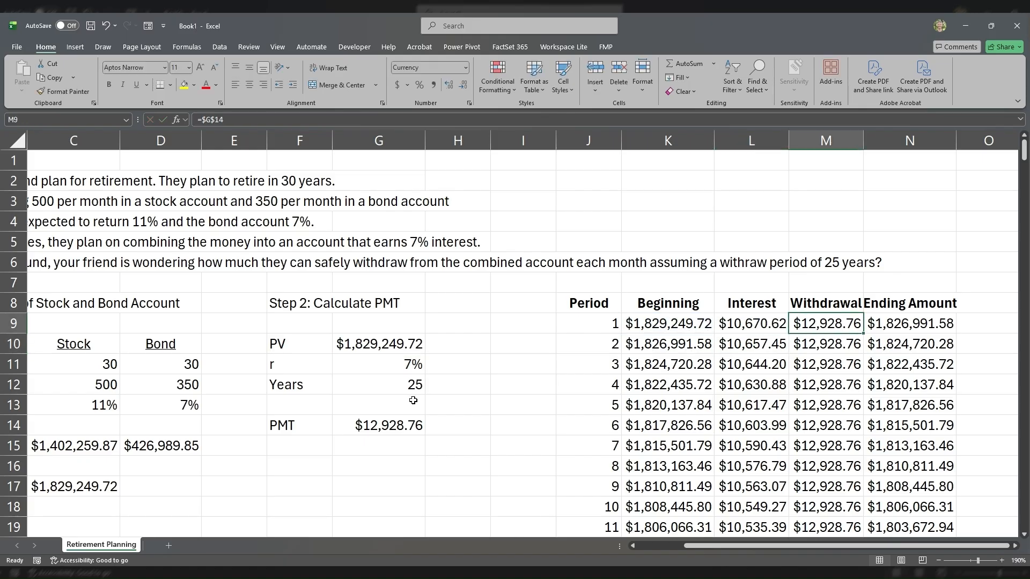
{"action": "left_click", "coordinate": [372, 428]}
{"action": "left_click", "coordinate": [819, 325]}
{"action": "left_click", "coordinate": [394, 419]}
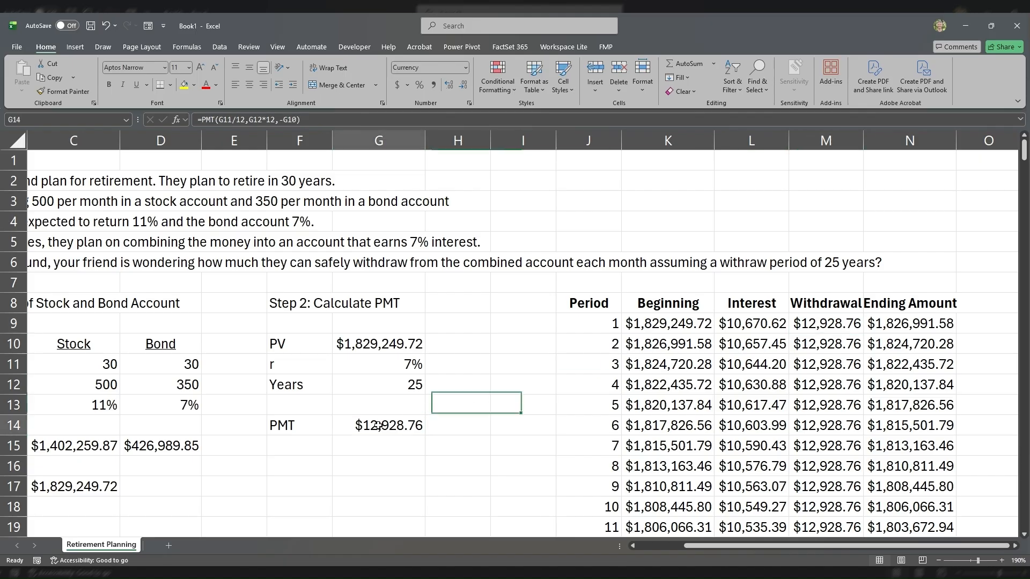
{"action": "left_click", "coordinate": [904, 325]}
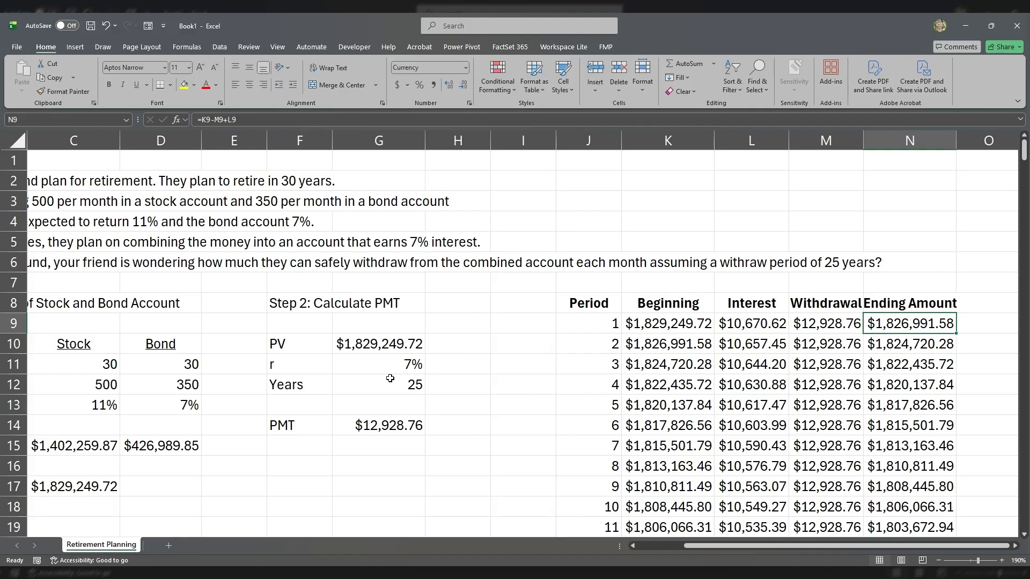
{"action": "left_click", "coordinate": [395, 423]}
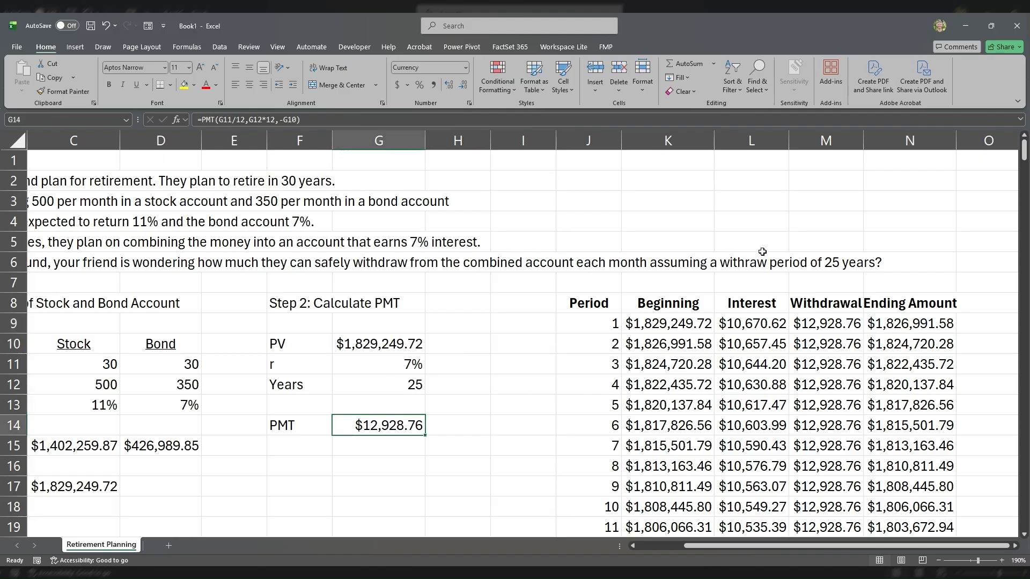
Step: Show the number of months in the 25-year withdrawal period in K3 with =25*12, then clear the cell
{"action": "left_click", "coordinate": [848, 265]}
{"action": "left_click", "coordinate": [688, 198]}
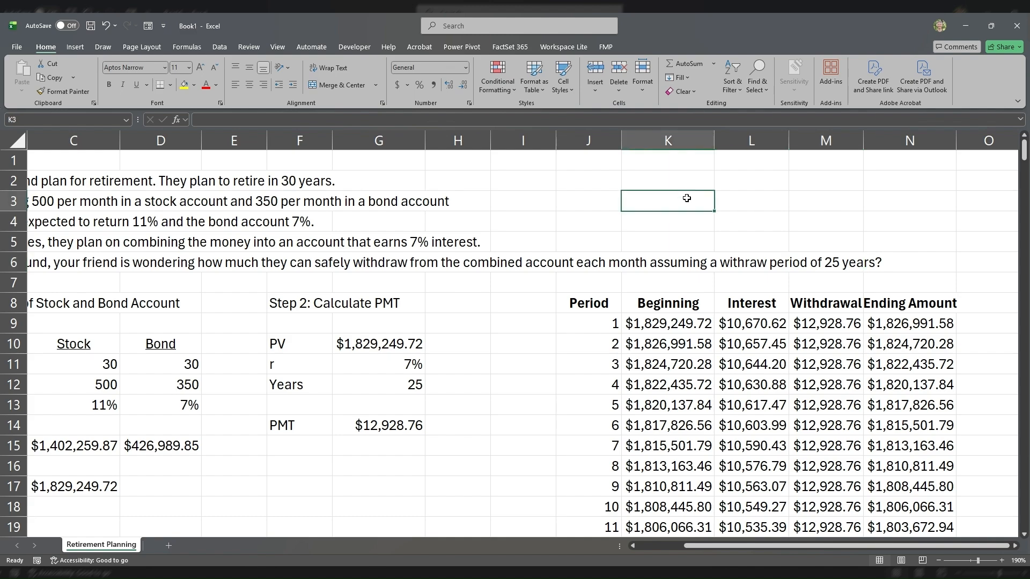
{"action": "type", "text": "=25*"}
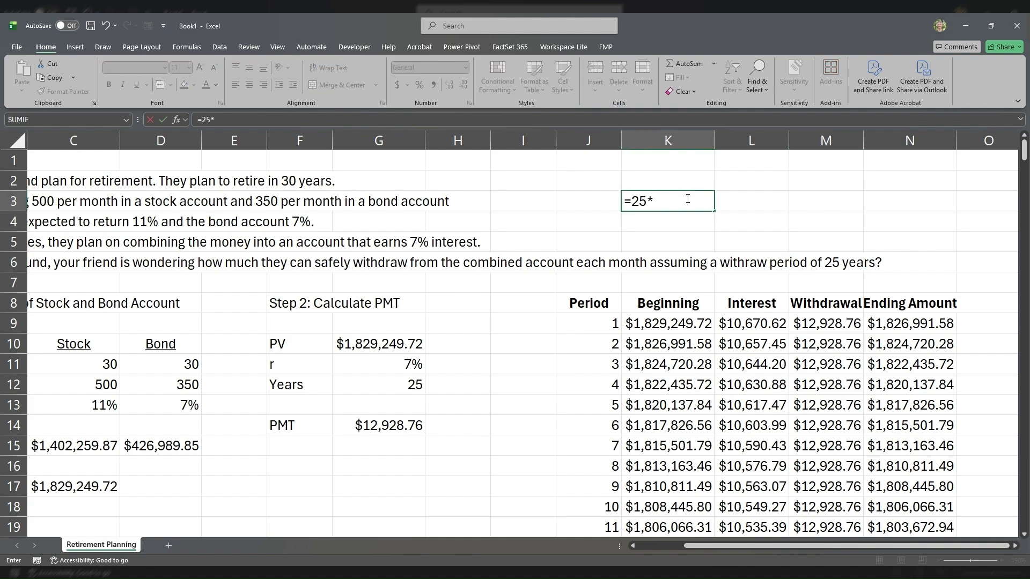
{"action": "type", "text": "12"}
{"action": "key", "text": "ctrl+Return"}
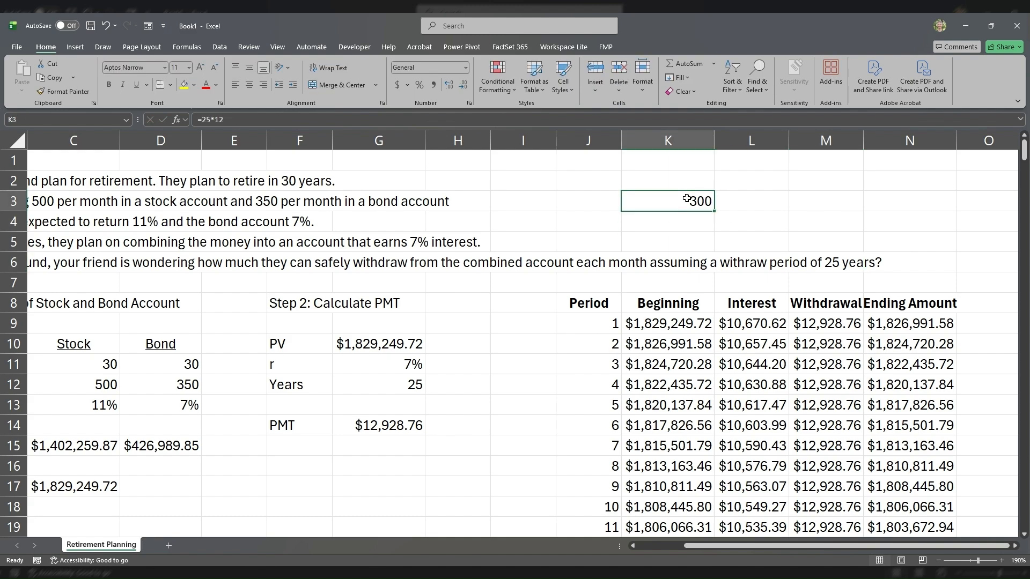
{"action": "key", "text": "Delete"}
{"action": "key", "text": "Down"}
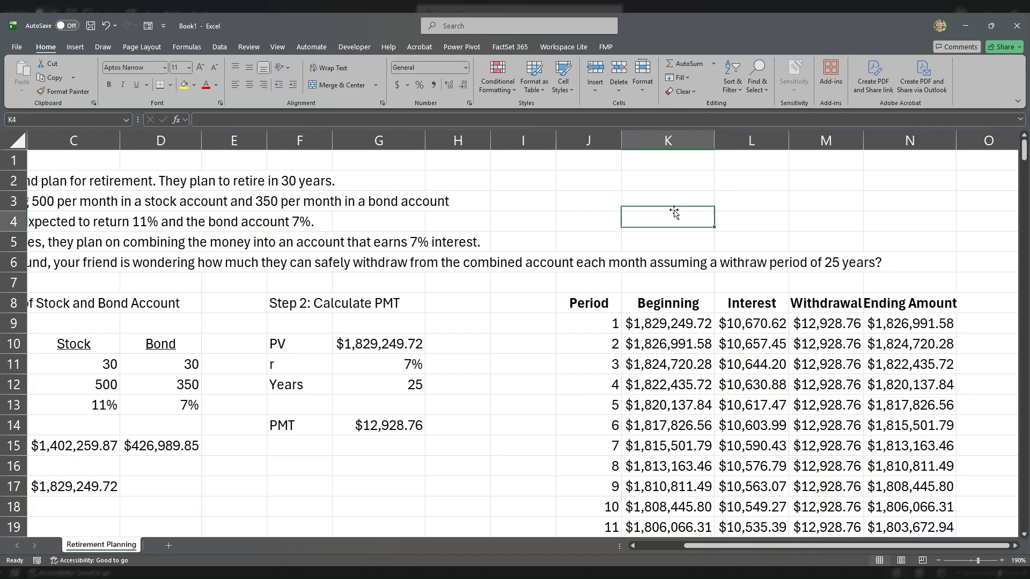
Step: Trace the withdrawal schedule from period 1 in row 9 down to period 300 and inspect the ending amount formula in N308
{"action": "key", "text": "Left"}
{"action": "key", "text": "Down"}
{"action": "key", "text": "Down"}
{"action": "key", "text": "Down"}
{"action": "key", "text": "Down"}
{"action": "key", "text": "Down"}
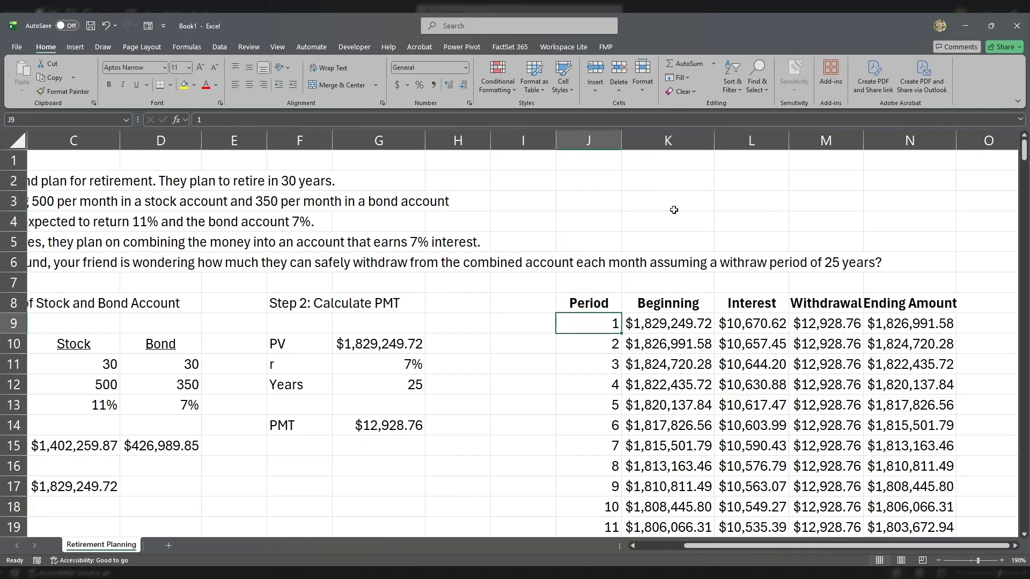
{"action": "key", "text": "Right"}
{"action": "key", "text": "Right"}
{"action": "key", "text": "Right"}
{"action": "key", "text": "Right"}
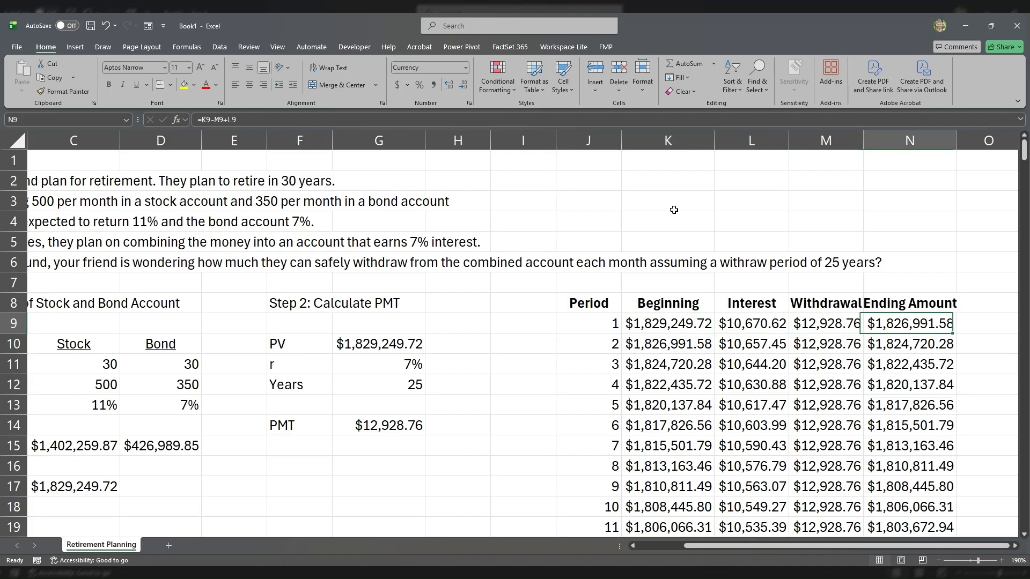
{"action": "key", "text": "ctrl+Down"}
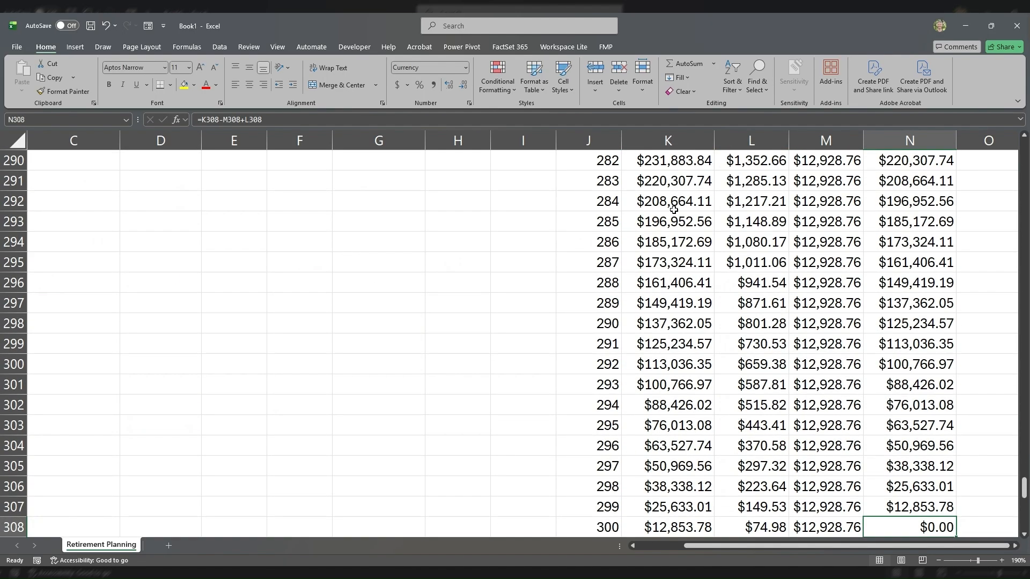
{"action": "left_click_drag", "start_coordinate": [604, 401], "coordinate": [911, 403]}
{"action": "left_click", "coordinate": [912, 403]}
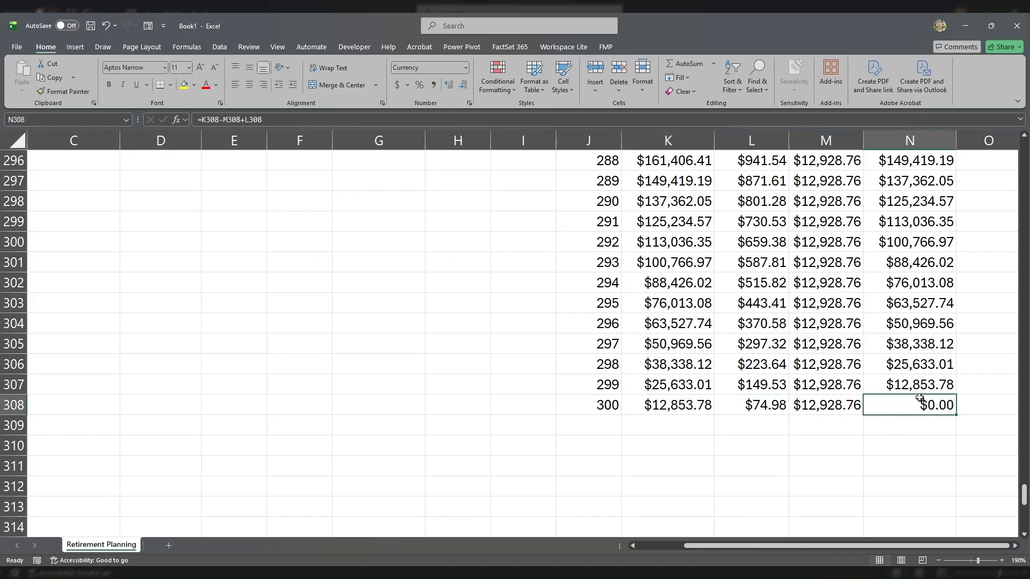
{"action": "double_click", "coordinate": [922, 405]}
{"action": "key", "text": "Return"}
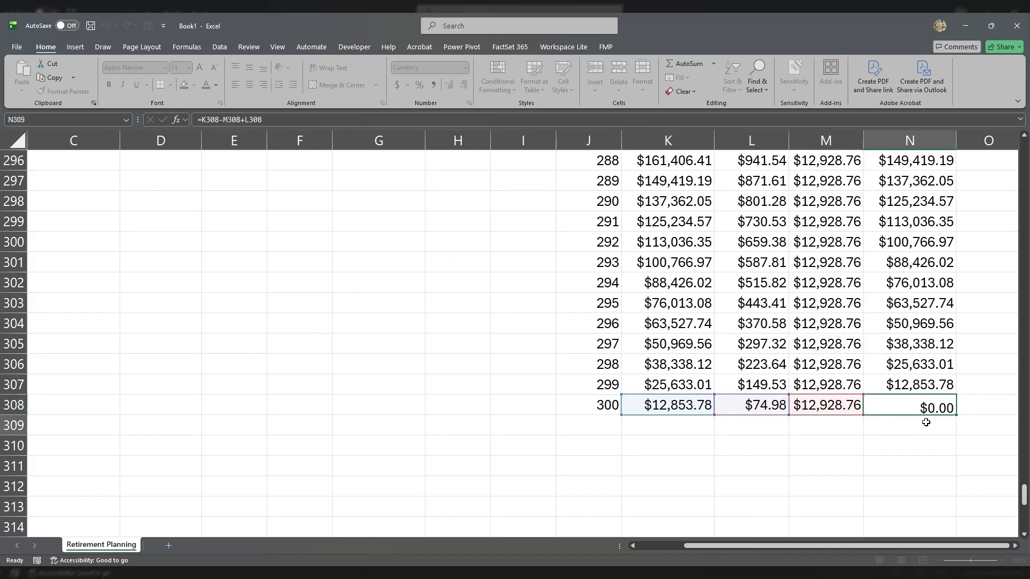
{"action": "left_click", "coordinate": [913, 402]}
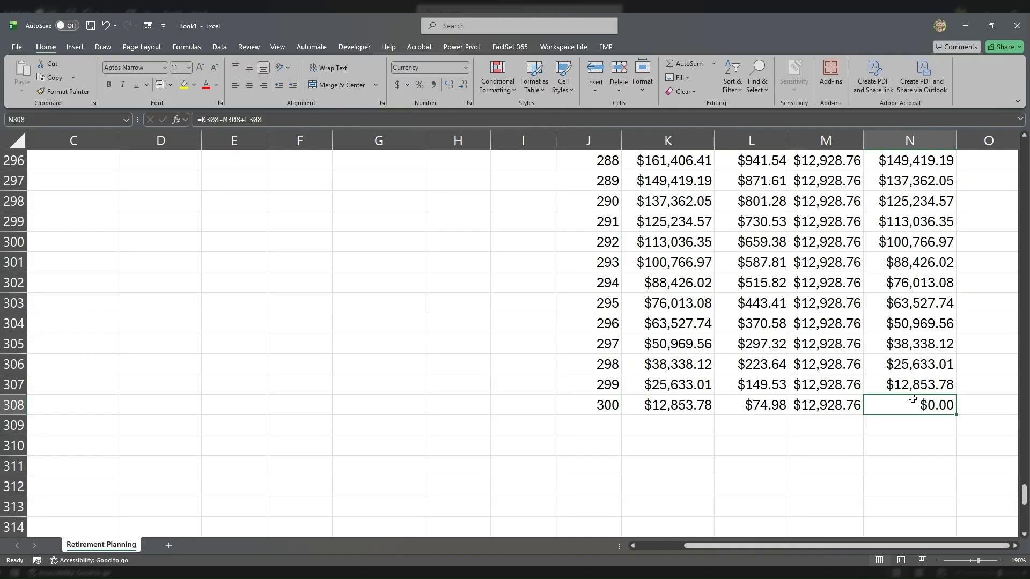
Step: Add a future value of 150000 to the PMT formula in G14, making it =PMT(G11/12,G12*12,-G10,150000)
{"action": "key", "text": "ctrl+Up"}
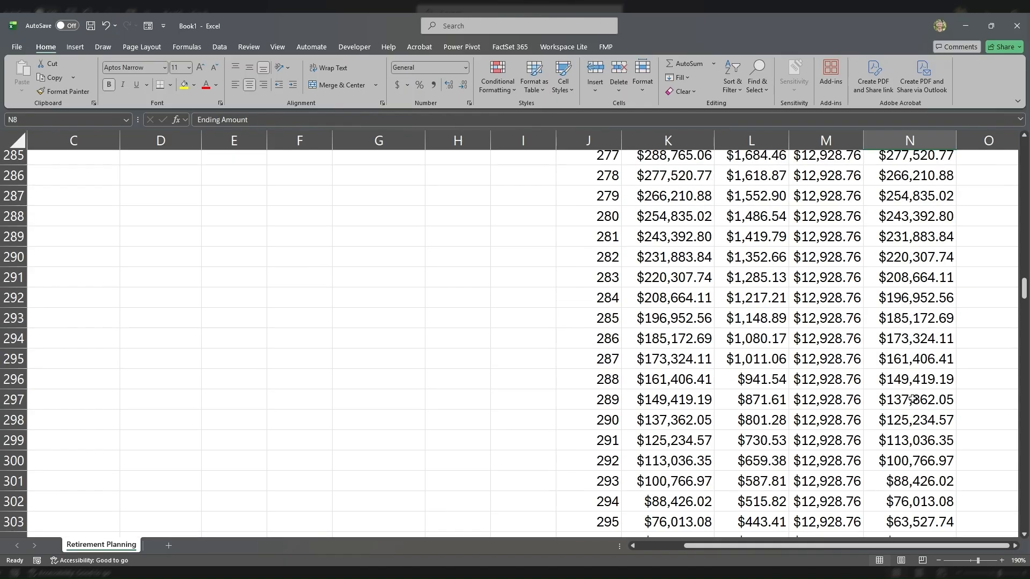
{"action": "key", "text": "ctrl+Up"}
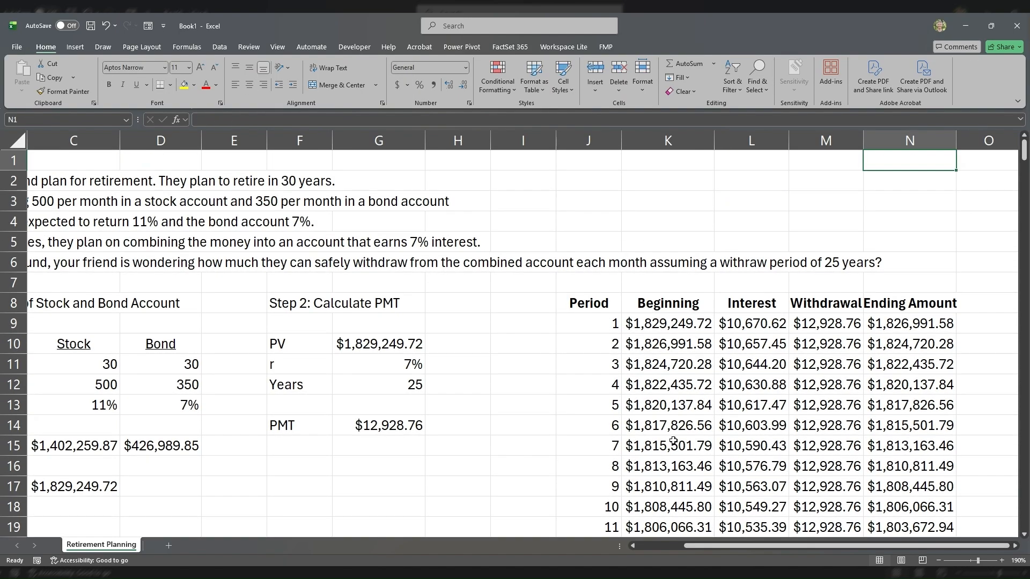
{"action": "left_click", "coordinate": [386, 425]}
{"action": "double_click", "coordinate": [385, 425]}
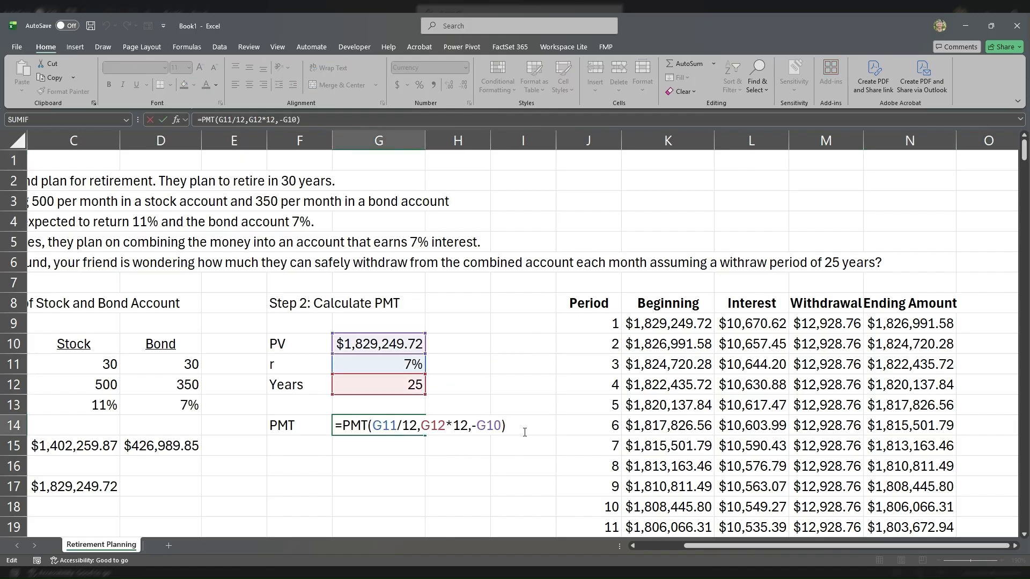
{"action": "type", "text": ","}
{"action": "type", "text": "150000"}
{"action": "key", "text": "Return"}
{"action": "key", "text": "Up"}
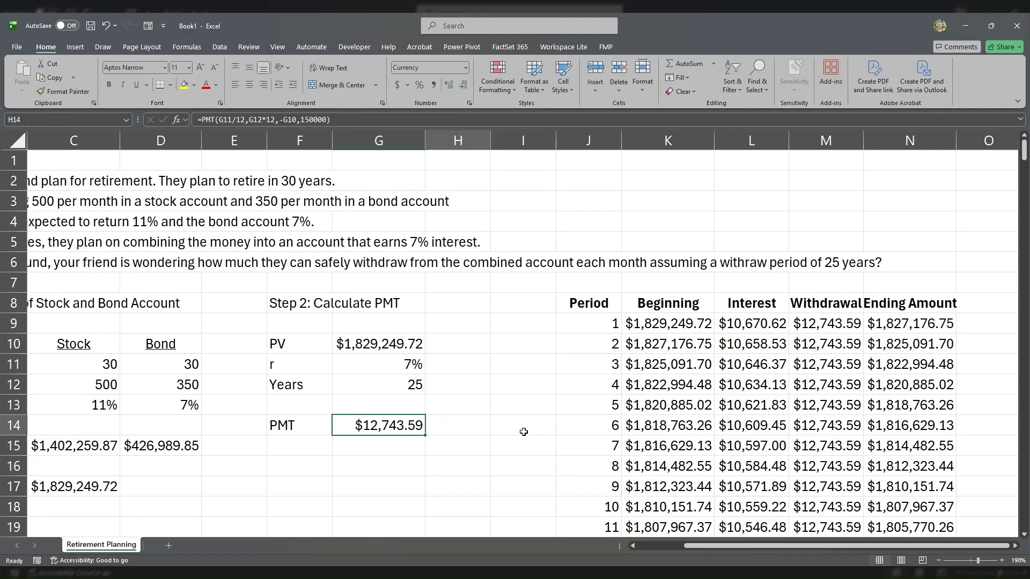
Step: Check the period 300 ending amount in N308 against the 150000 future value target
{"action": "key", "text": "Right"}
{"action": "key", "text": "Right"}
{"action": "key", "text": "Right"}
{"action": "key", "text": "Right"}
{"action": "key", "text": "ctrl+Down"}
{"action": "key", "text": "ctrl+Down"}
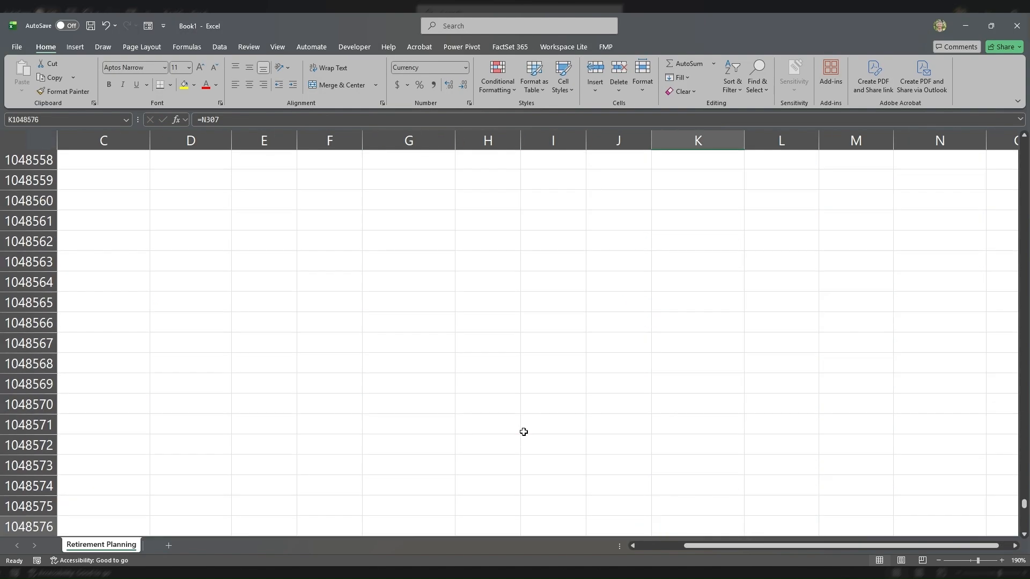
{"action": "key", "text": "Up"}
{"action": "key", "text": "ctrl+Up"}
{"action": "key", "text": "Right"}
{"action": "key", "text": "Right"}
{"action": "key", "text": "Right"}
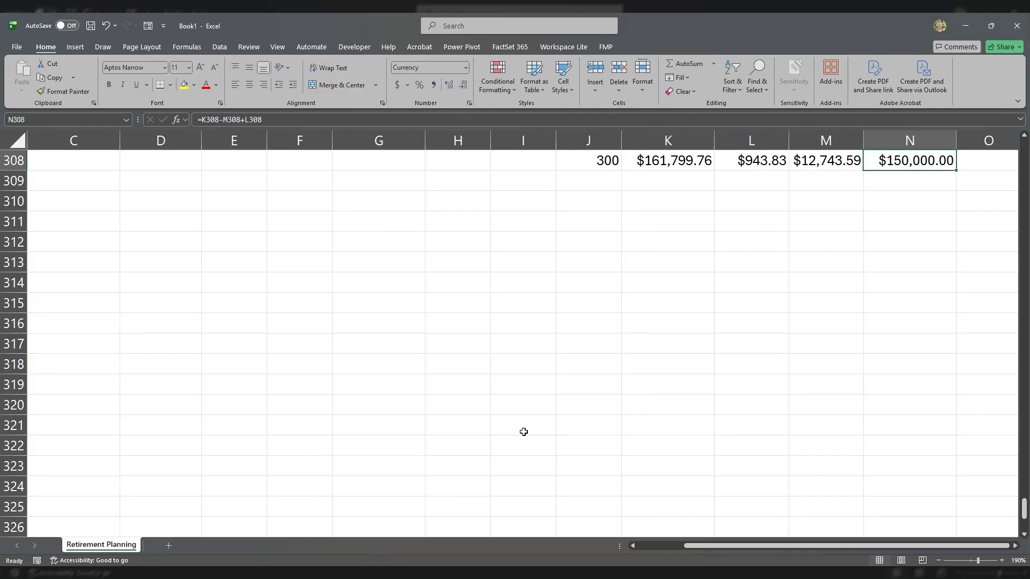
{"action": "scroll", "coordinate": [777, 347], "scroll_direction": "up", "scroll_amount": 2}
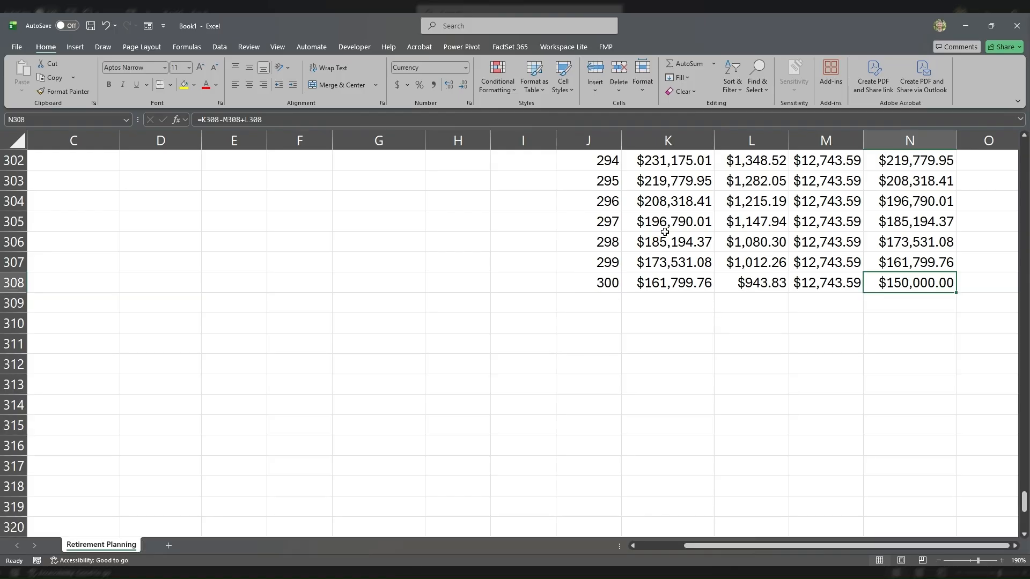
Step: Remove the 150000 future value argument from G14, restoring =PMT(G11/12,G12*12,-G10)
{"action": "key", "text": "ctrl+Up"}
{"action": "scroll", "coordinate": [483, 252], "scroll_direction": "up", "scroll_amount": 1}
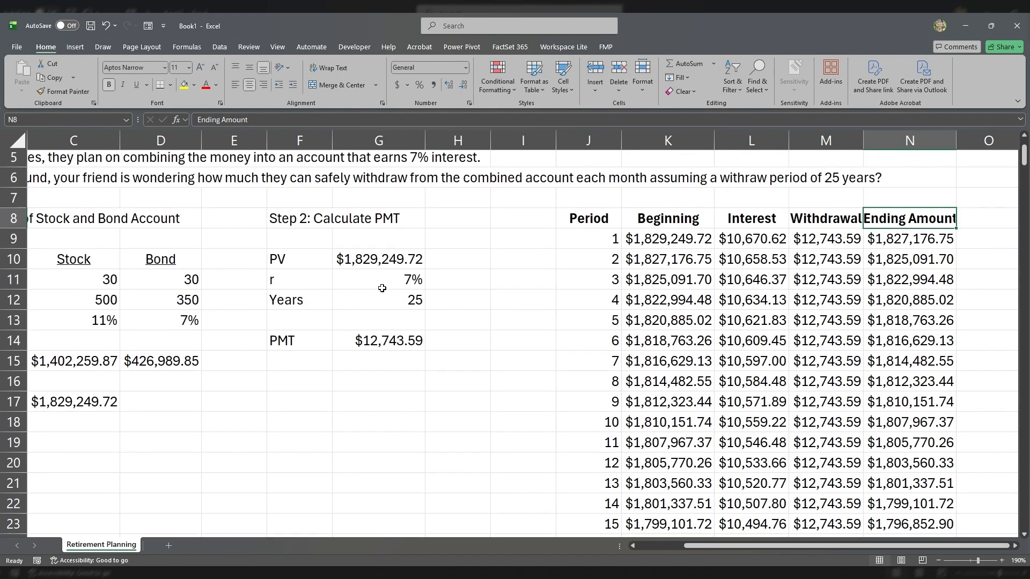
{"action": "left_click", "coordinate": [377, 328]}
{"action": "double_click", "coordinate": [375, 345]}
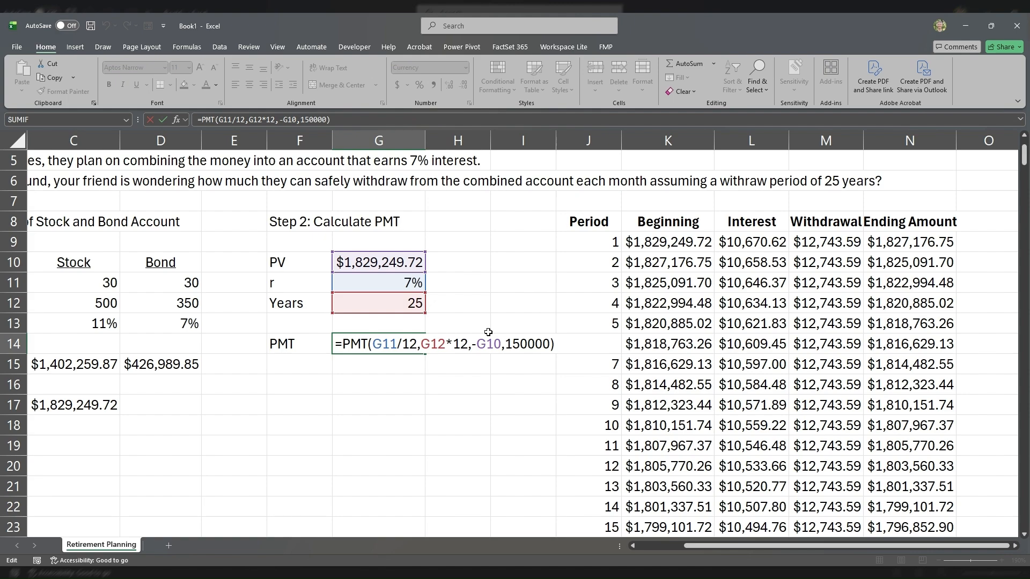
{"action": "left_click_drag", "start_coordinate": [503, 344], "coordinate": [550, 338]}
{"action": "key", "text": "BackSpace"}
{"action": "key", "text": "Return"}
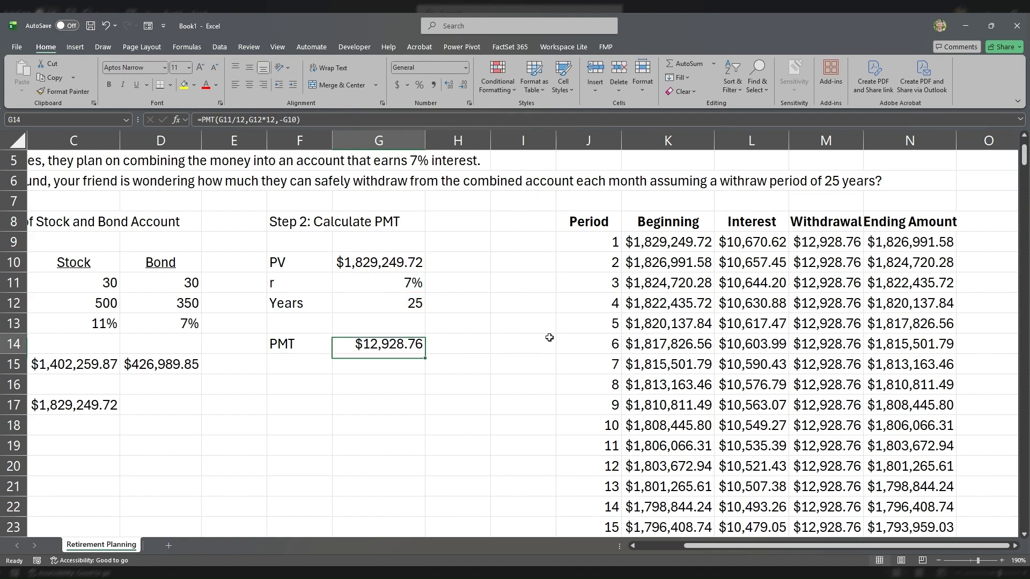
{"action": "scroll", "coordinate": [663, 279], "scroll_direction": "up", "scroll_amount": 2}
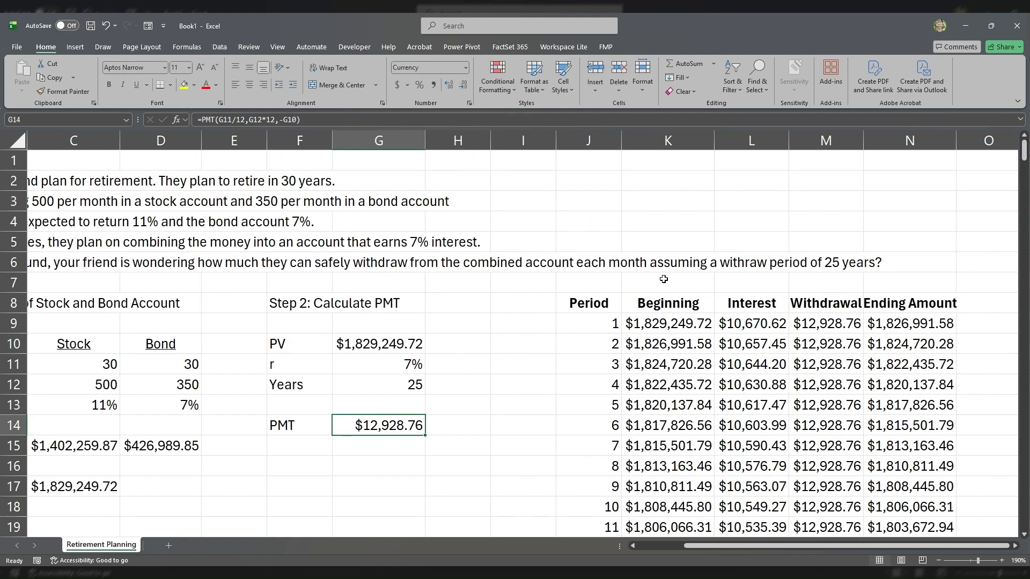
{"action": "left_click", "coordinate": [649, 546]}
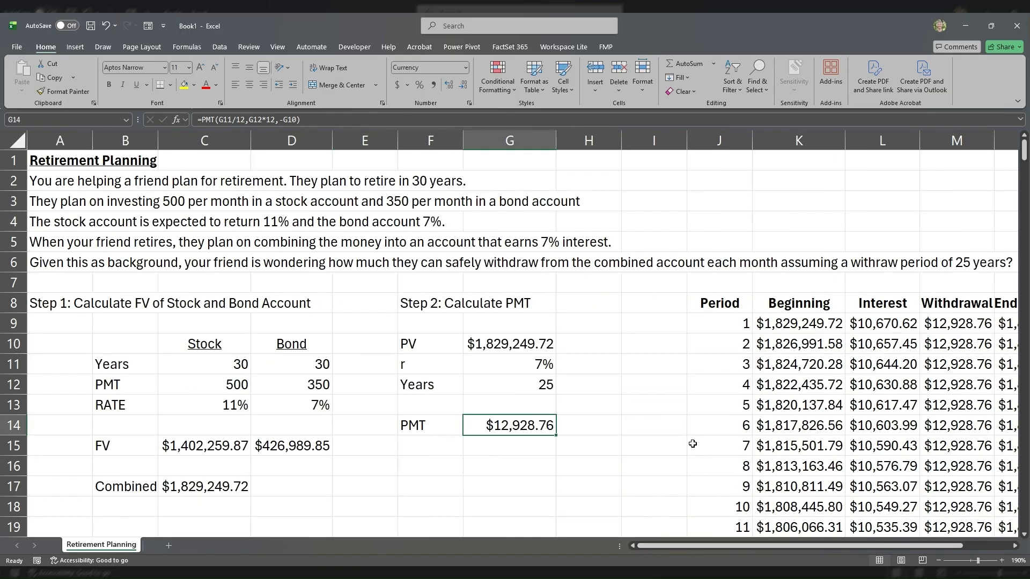